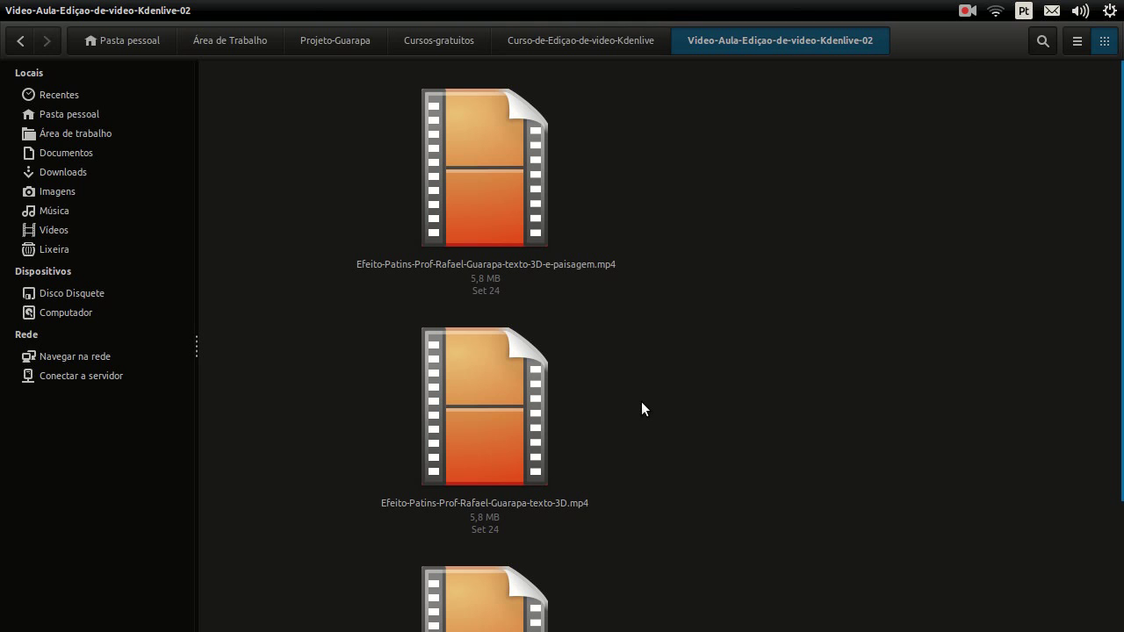
Shrink the file icons in the folder view and switch to Kdenlive.
key(ctrl+minus)
key(ctrl+minus)
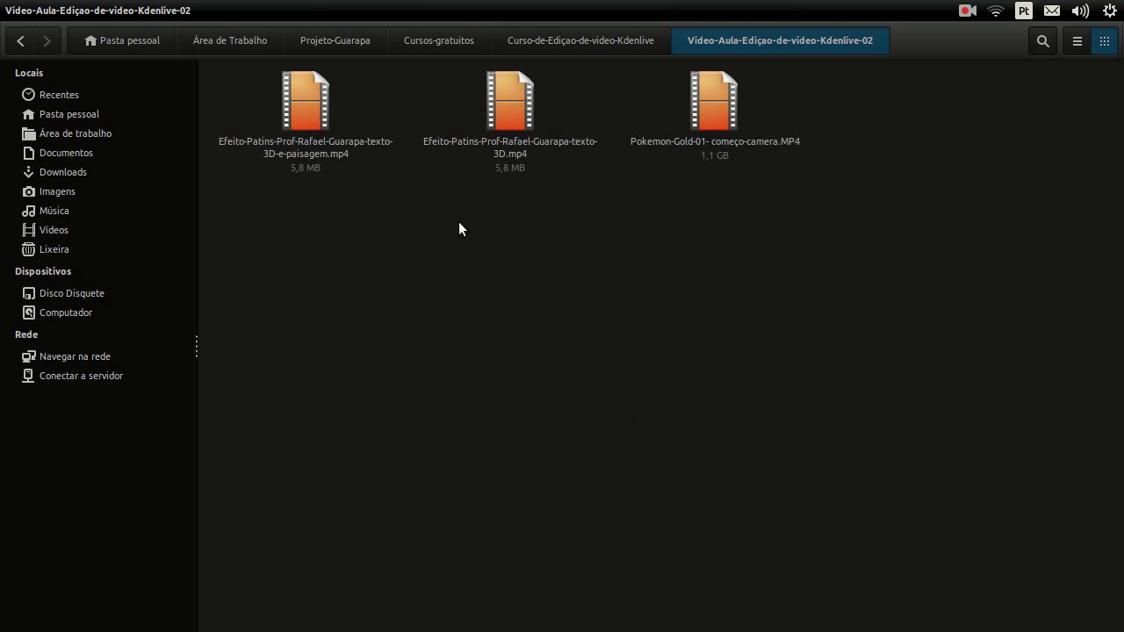
mouse_move(3, 231)
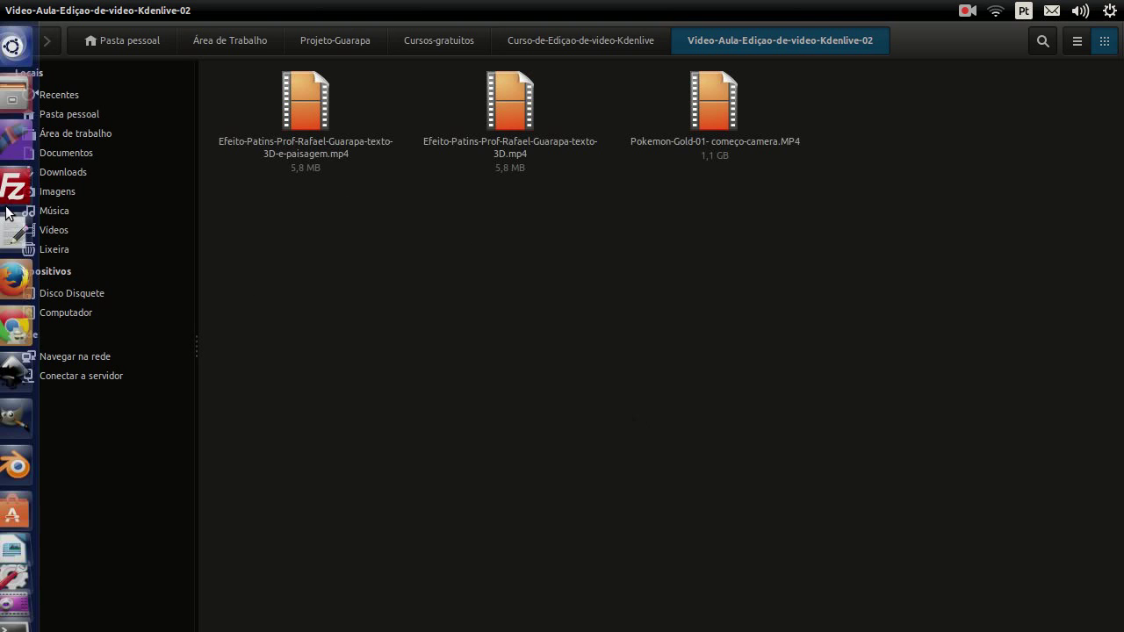
click(35, 153)
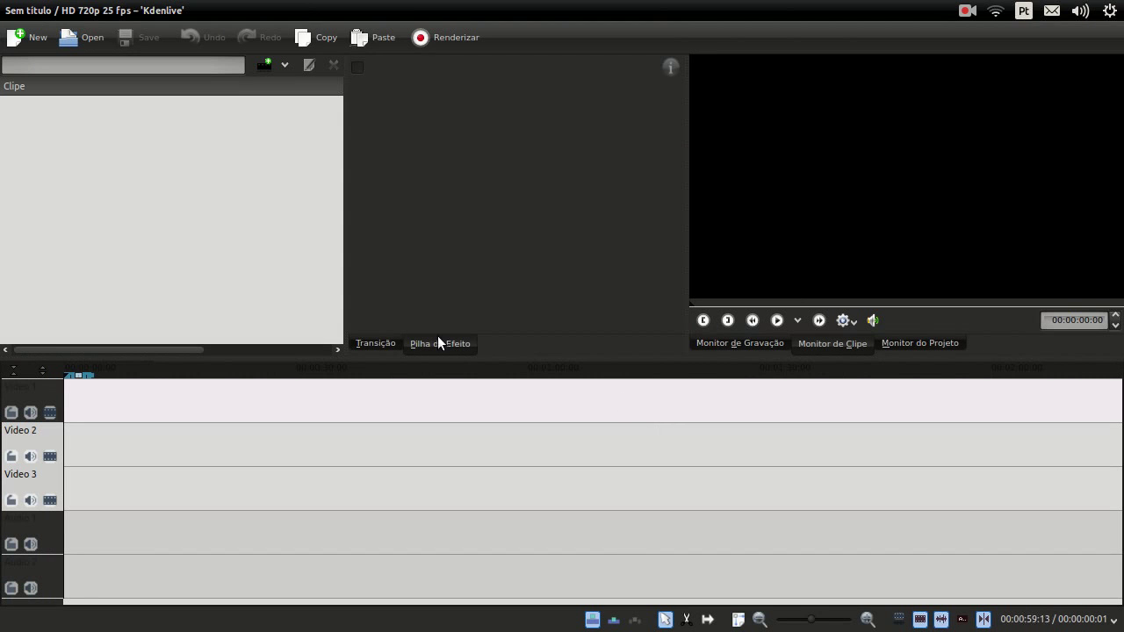
Import all three video files from the Video-Aula-Ediçao-de-video-Kdenlive-02 folder into the Kdenlive project's clip list.
click(41, 112)
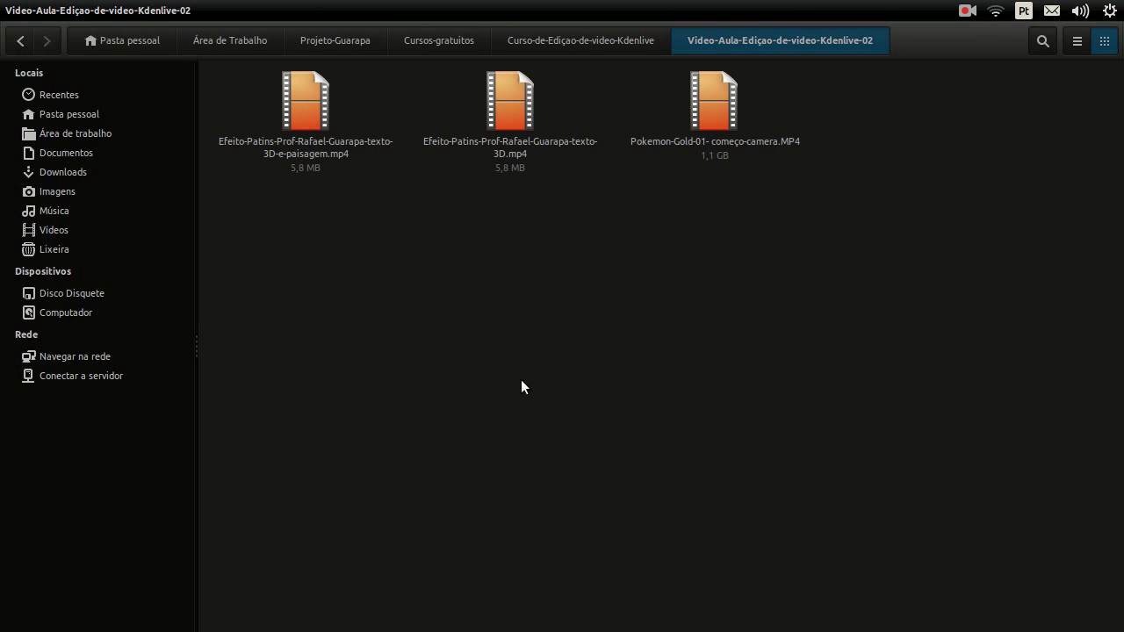
drag(754, 346, 292, 117)
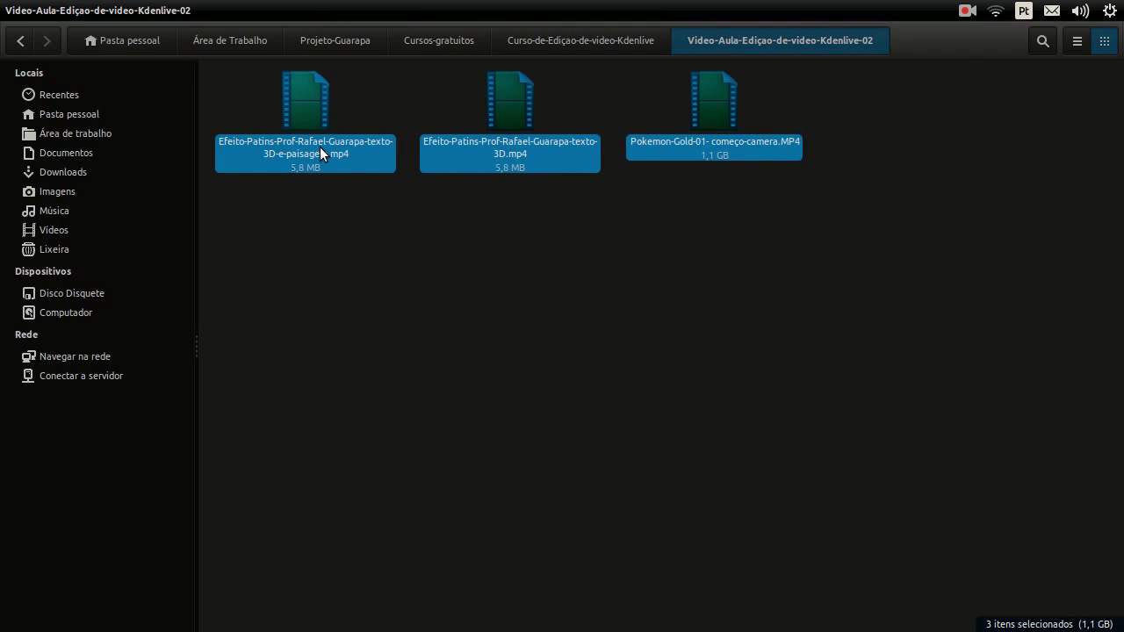
drag(311, 147, 157, 169)
key(alt+Tab)
key(Tab)
key(Tab)
key(Tab)
key(Tab)
key(Tab)
key(Tab)
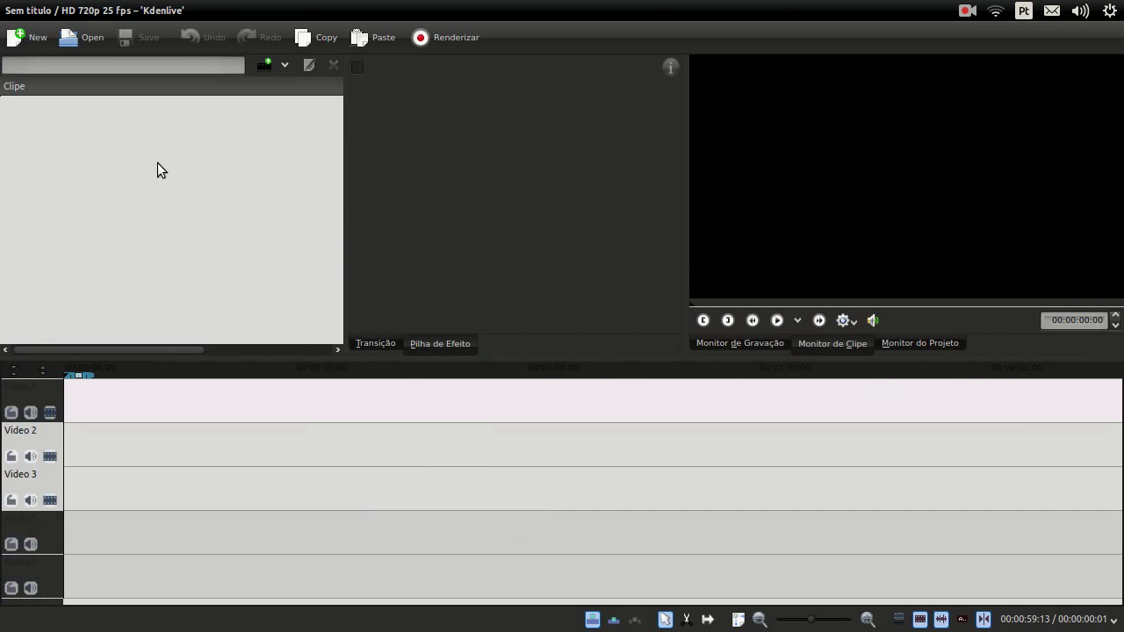
Preview the three imported clips, playing part of the shorter-named 3D text skating clip (texto-3D) and pausing it.
click(116, 101)
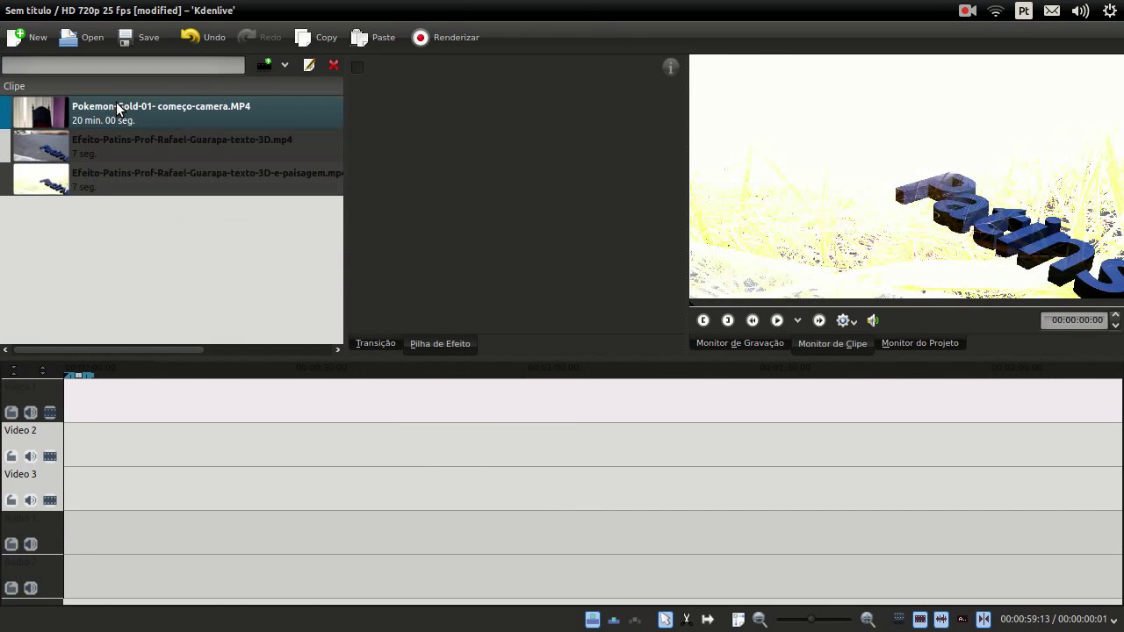
click(130, 155)
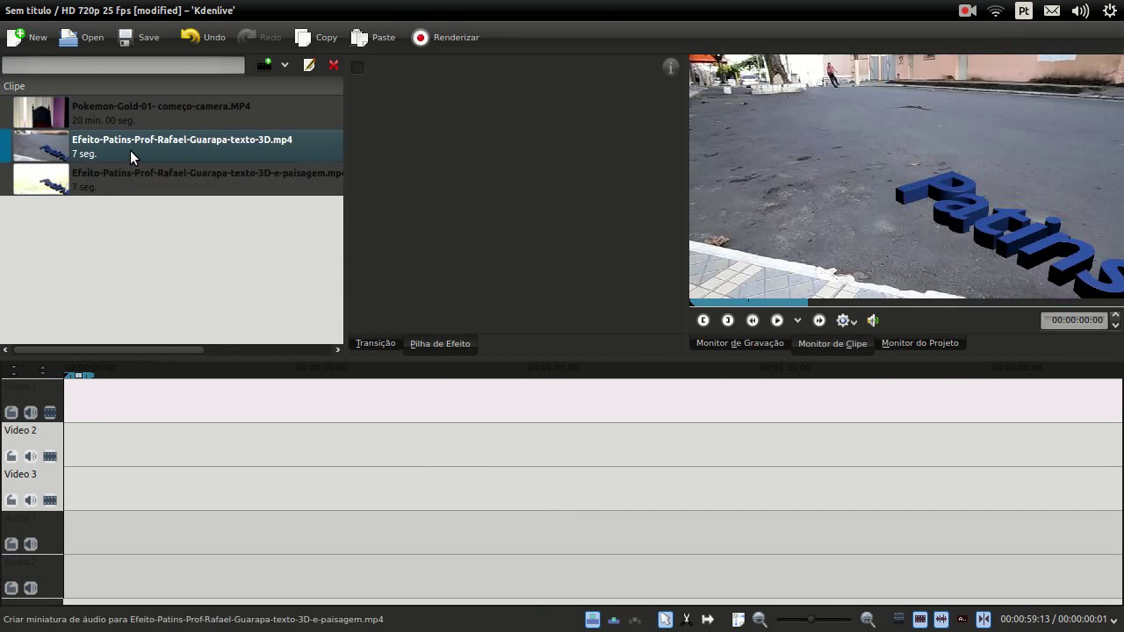
click(230, 186)
click(234, 145)
click(239, 126)
click(244, 148)
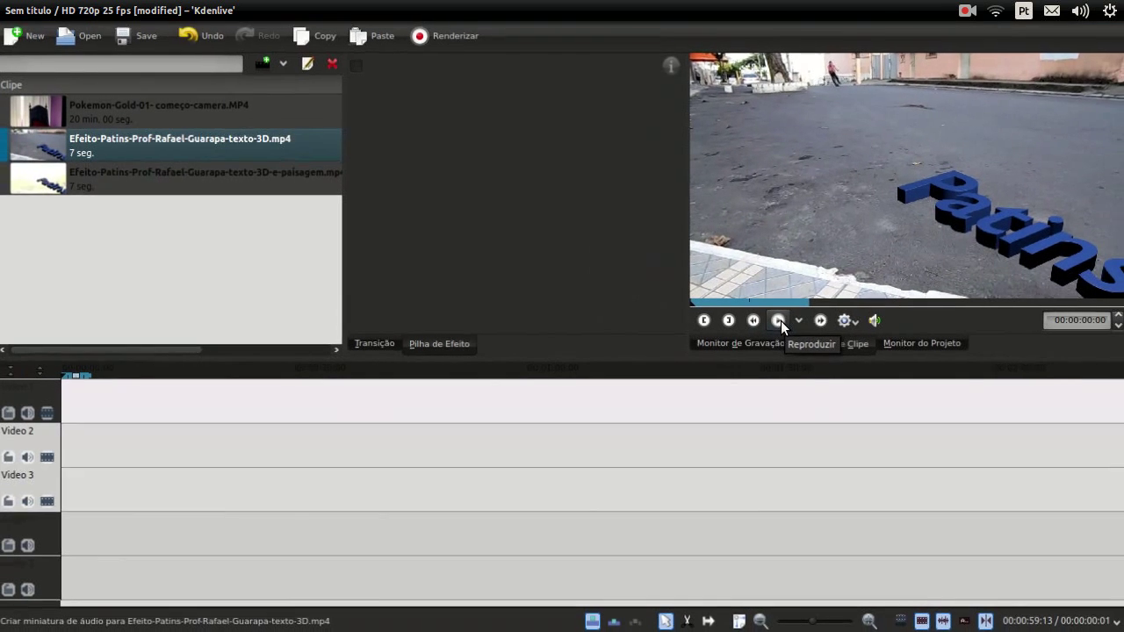
click(780, 321)
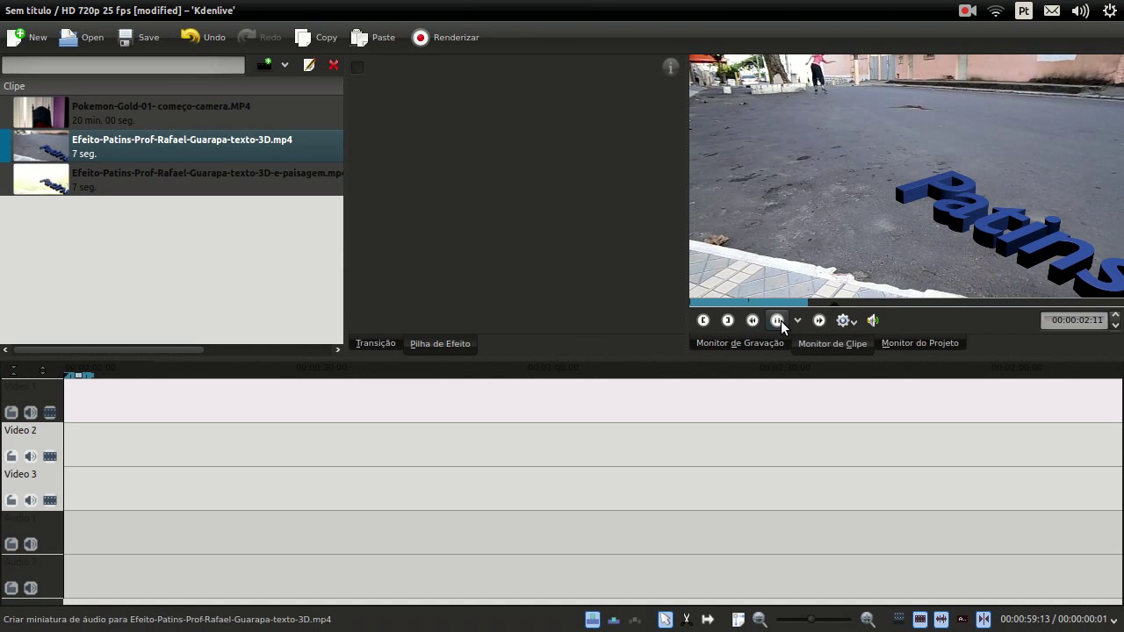
click(781, 321)
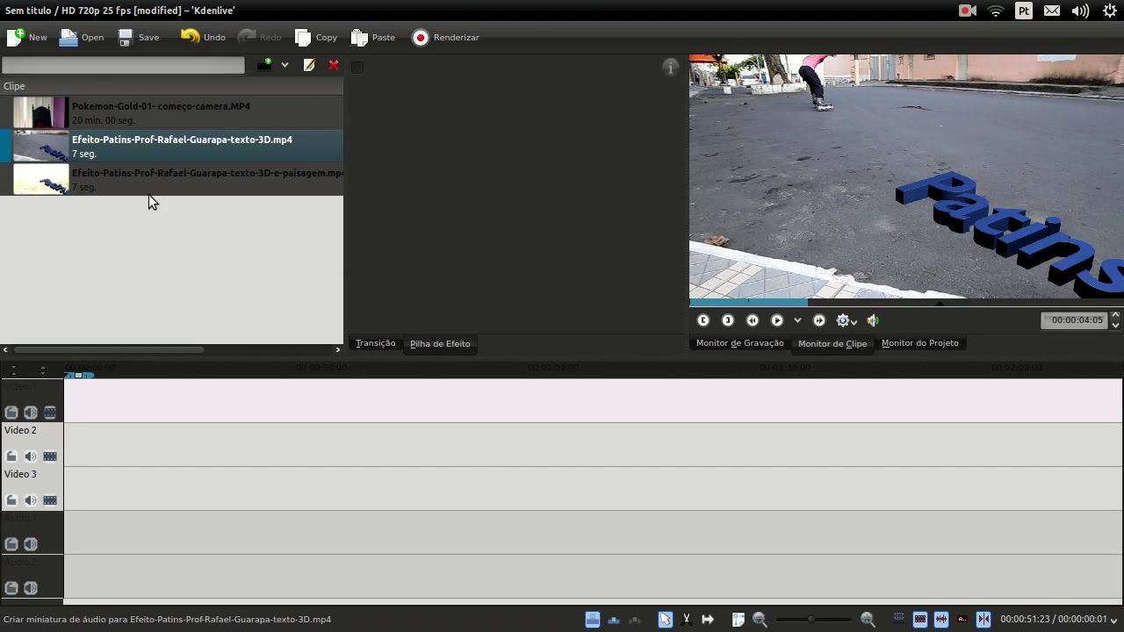
click(187, 247)
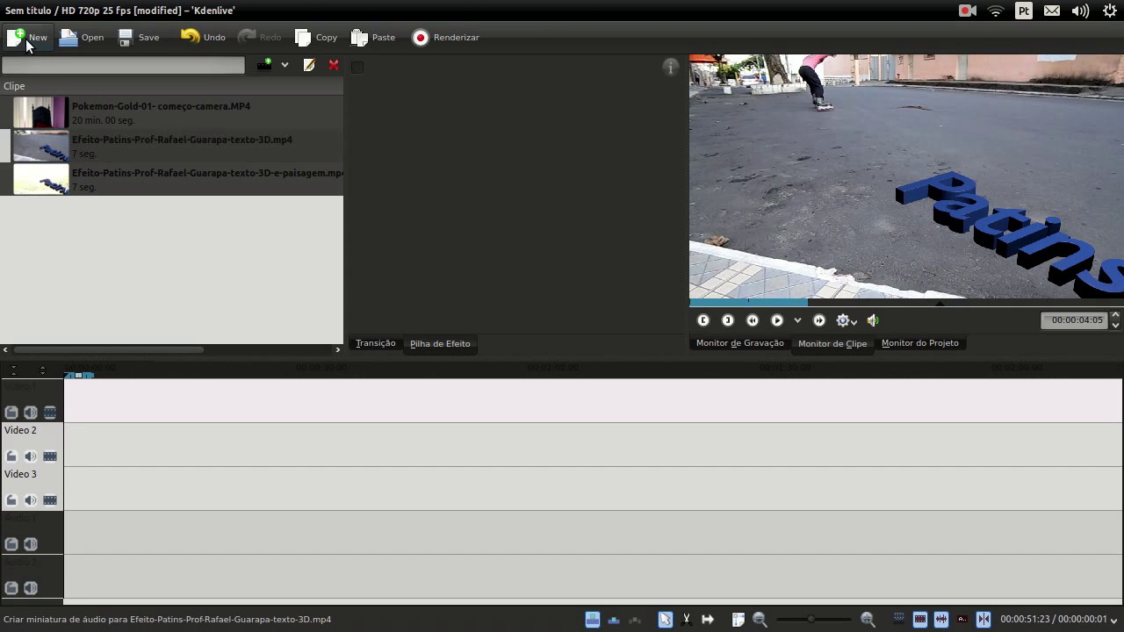
mouse_move(434, 10)
click(72, 9)
mouse_move(97, 10)
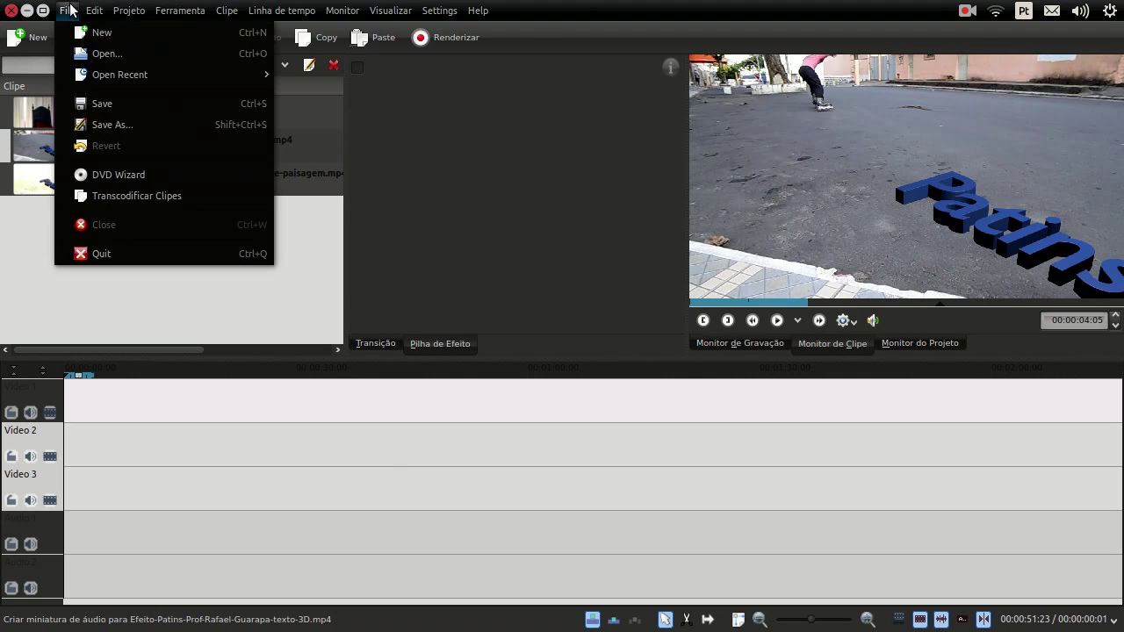
click(136, 9)
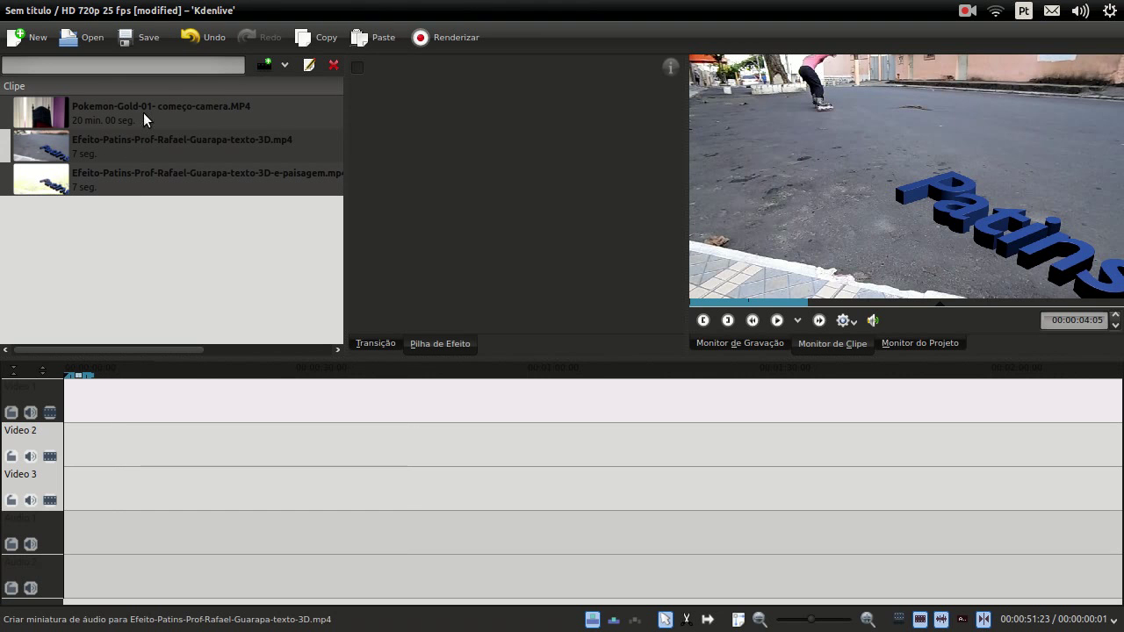
Place the Pokemon-Gold-01- começo-camera.MP4 clip at the start of the Video 2 track and deselect it.
drag(79, 108, 71, 446)
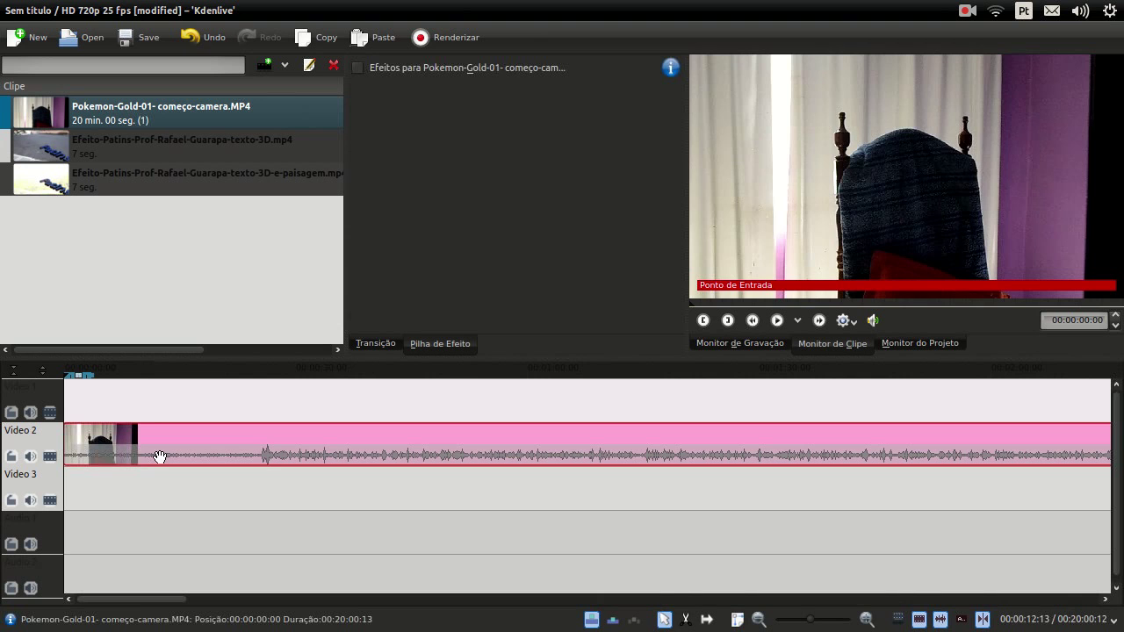
click(157, 390)
Scrub through the Video 2 clip and set the playhead at 00:00:25:17, where the loud audio starts.
click(285, 414)
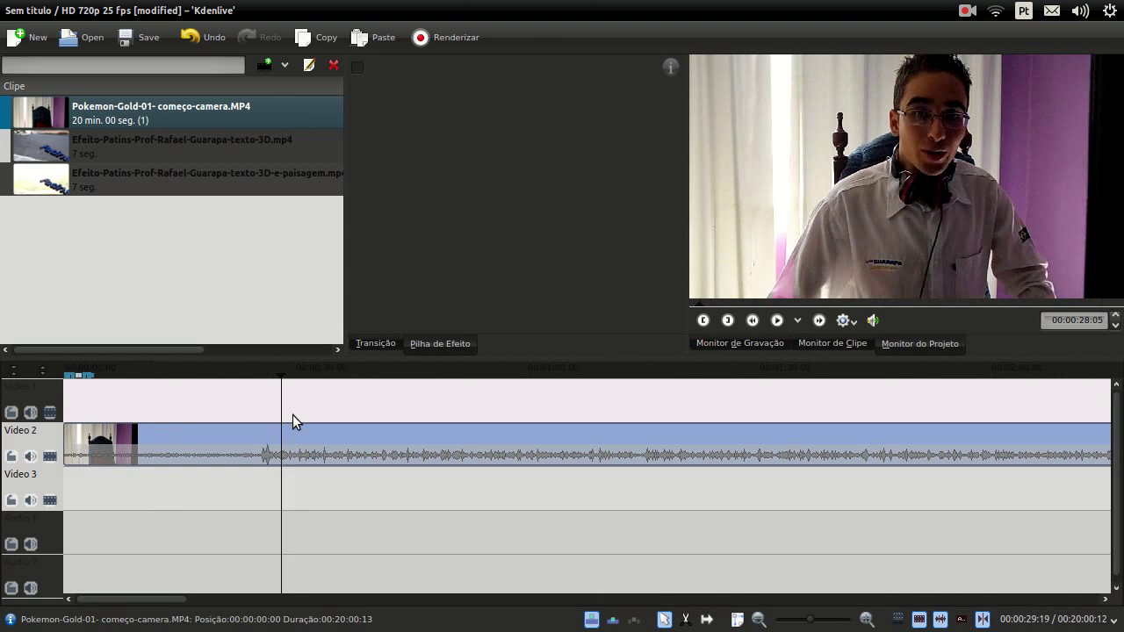
click(144, 405)
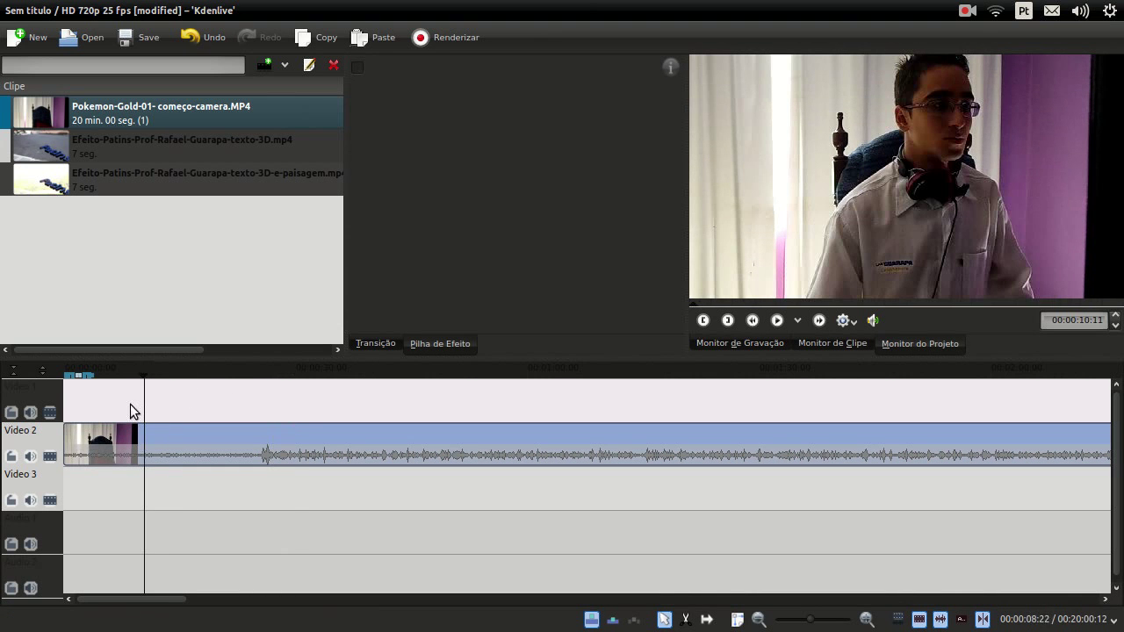
click(120, 400)
drag(95, 401, 66, 399)
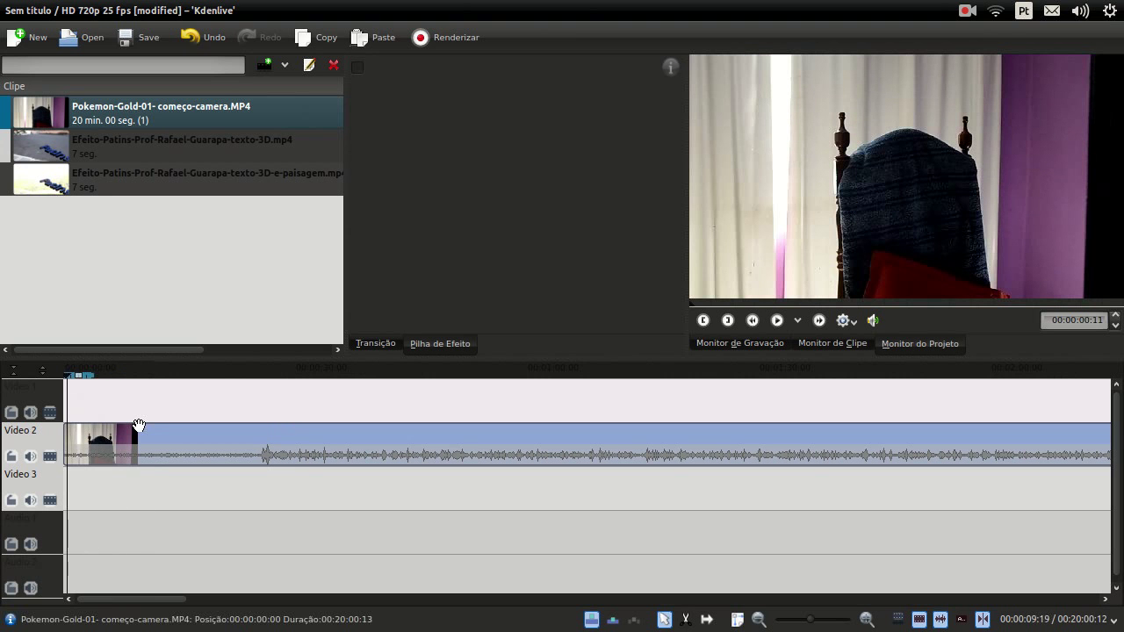
click(235, 408)
click(260, 393)
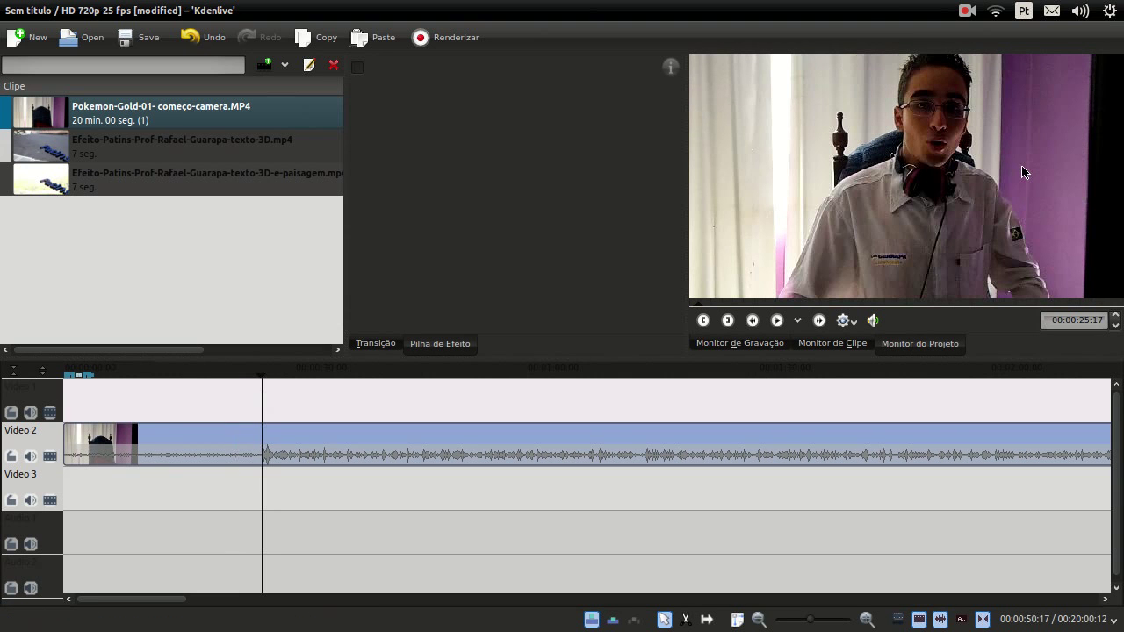
Split the Video 2 clip at the playhead and undo the split.
click(266, 434)
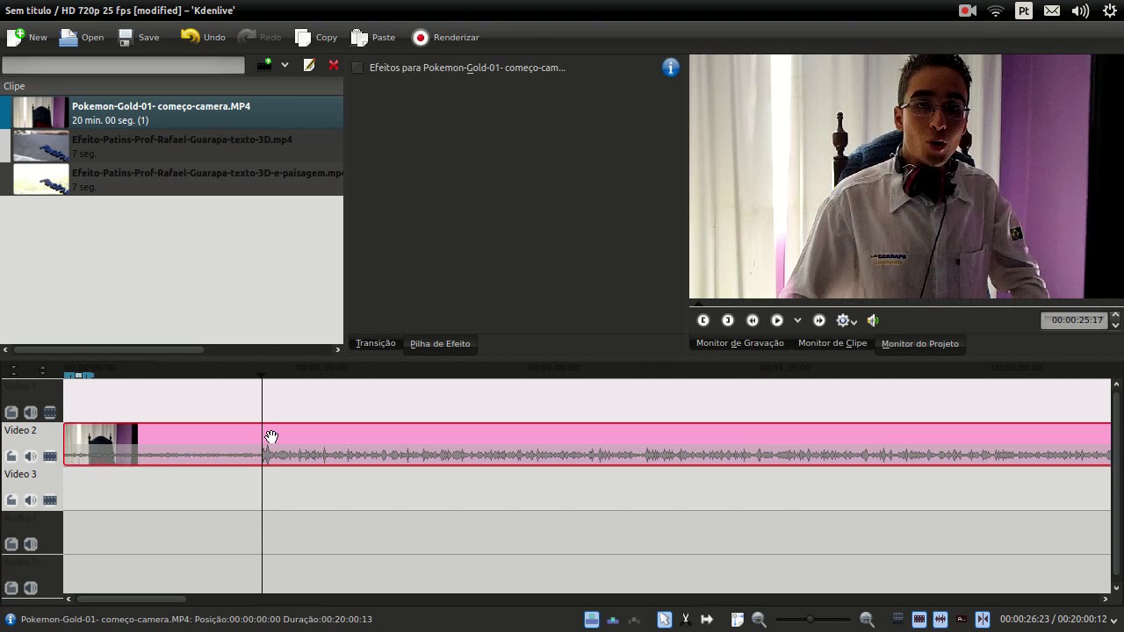
key(shift+r)
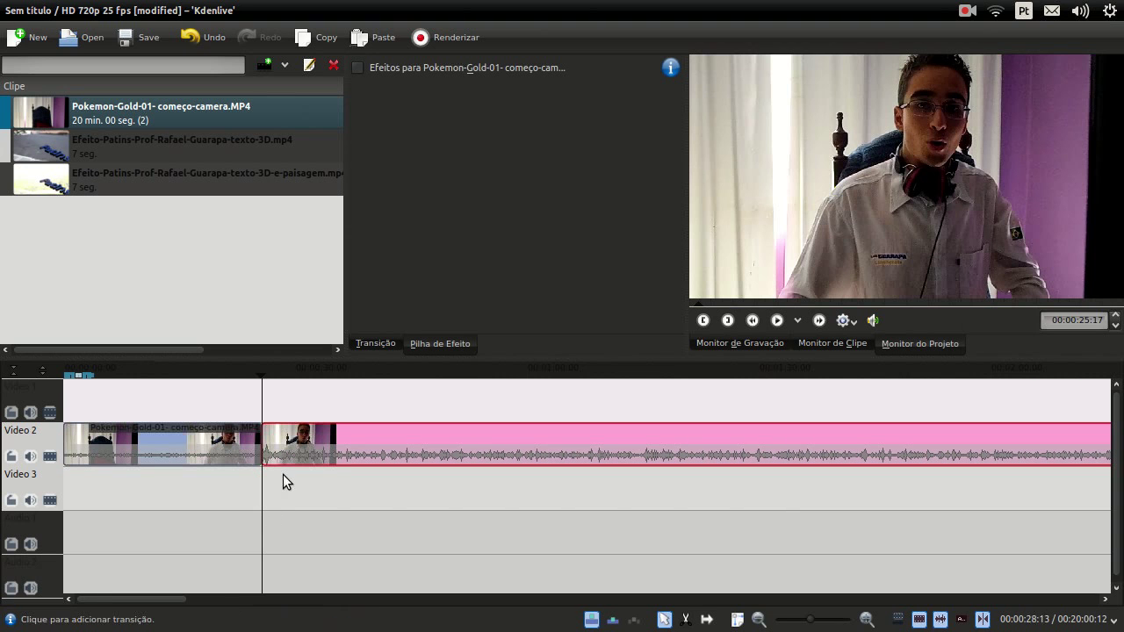
key(ctrl+z)
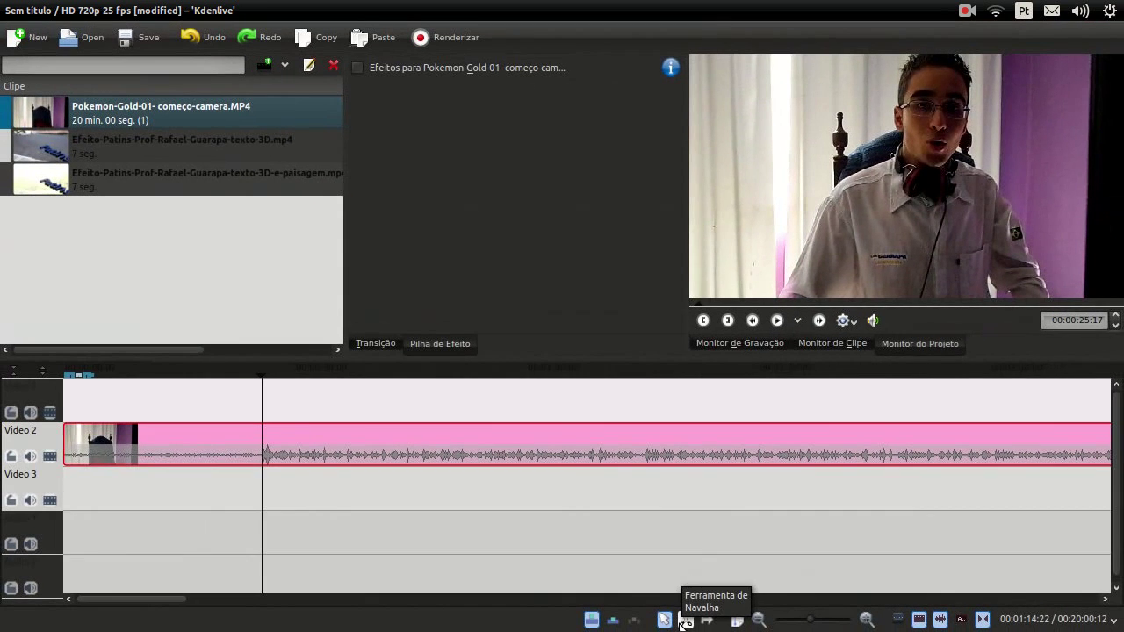
Cut the Video 2 clip with the Razor tool at six points between about 28 seconds and 2 minutes.
click(683, 620)
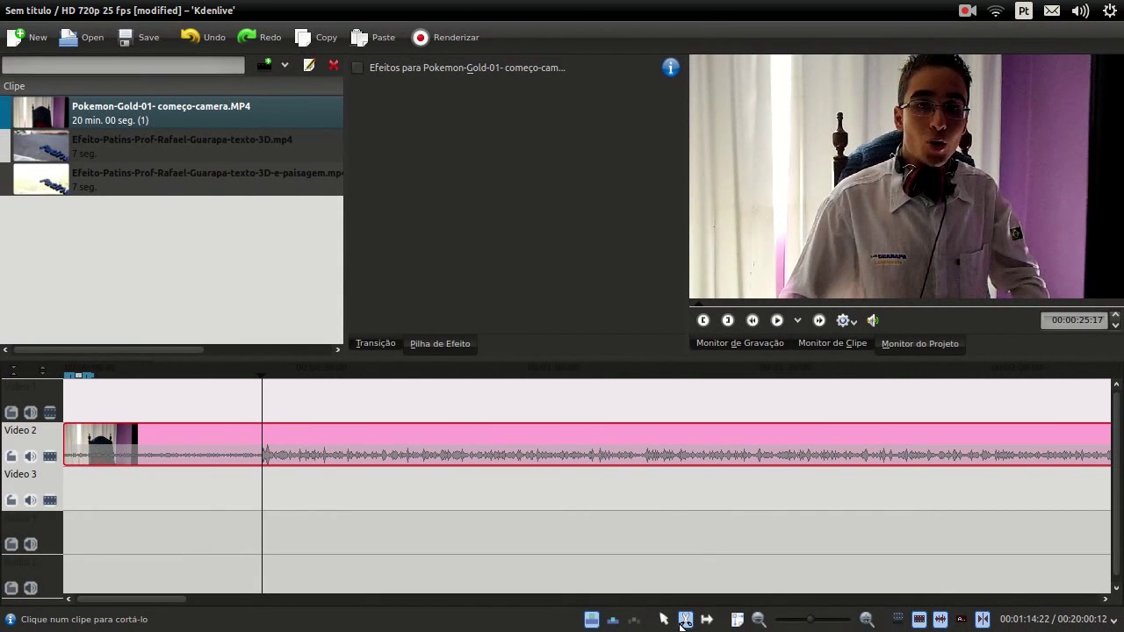
click(281, 455)
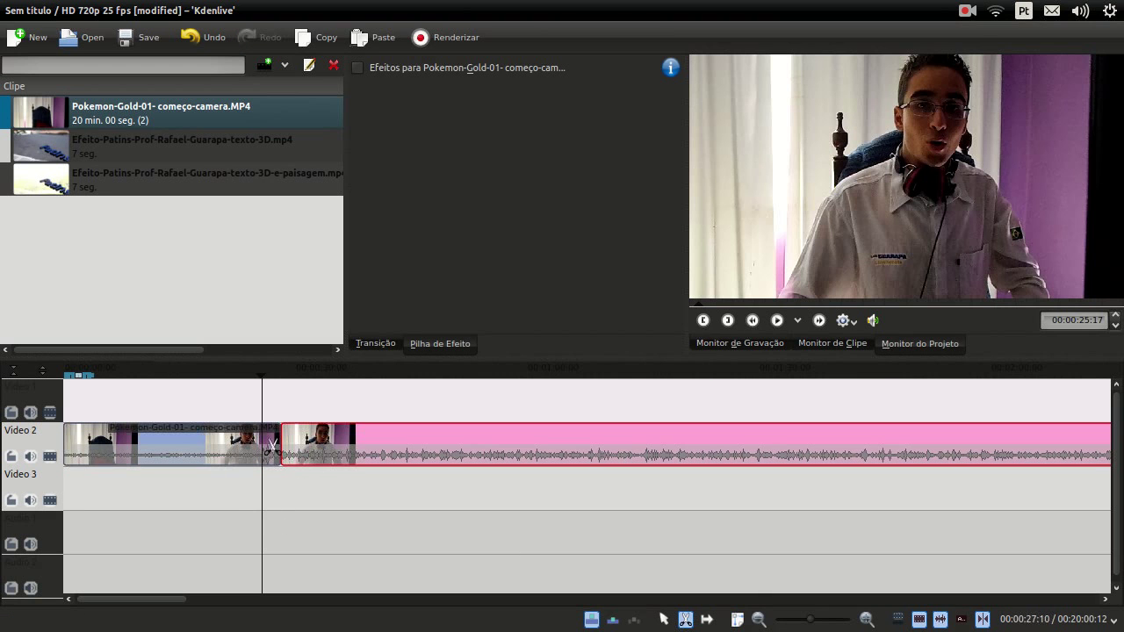
click(391, 453)
click(565, 449)
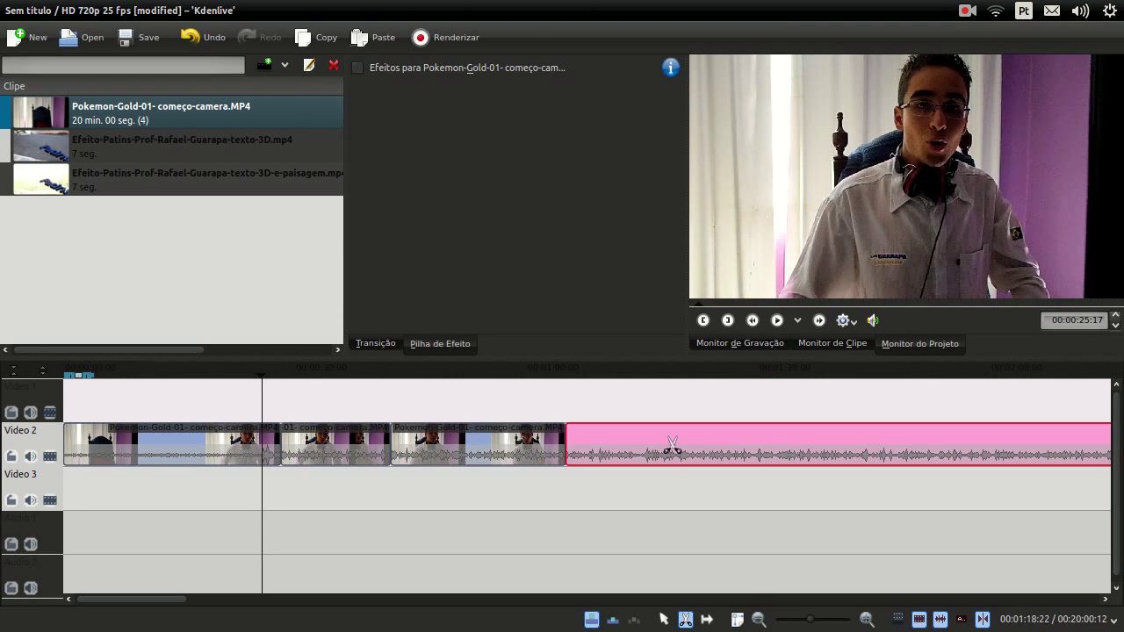
click(676, 448)
click(876, 448)
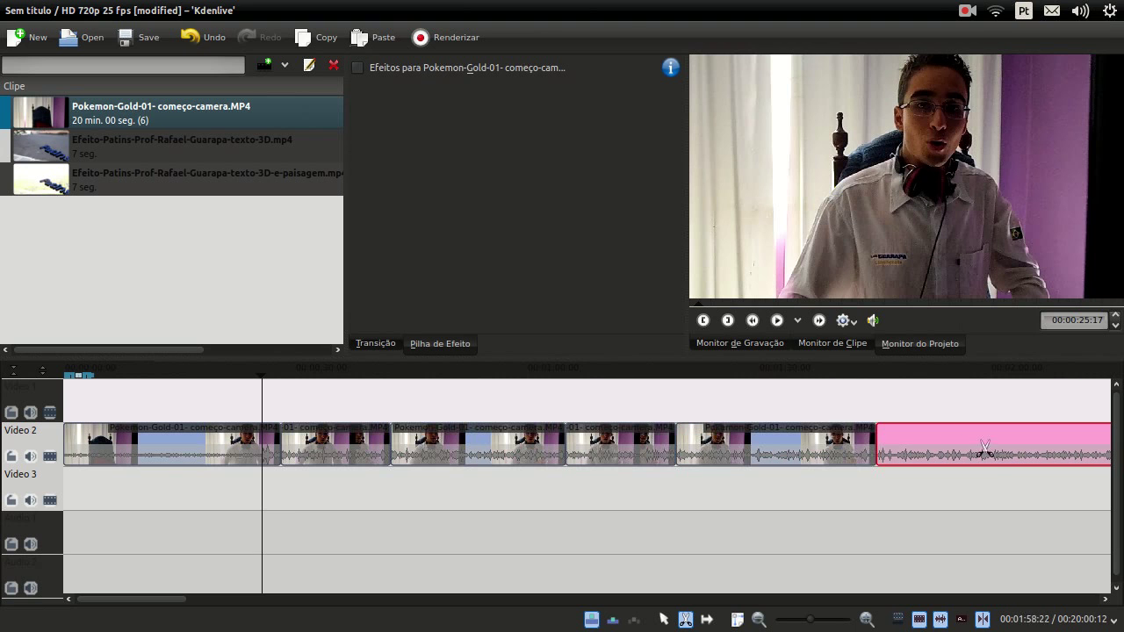
click(996, 450)
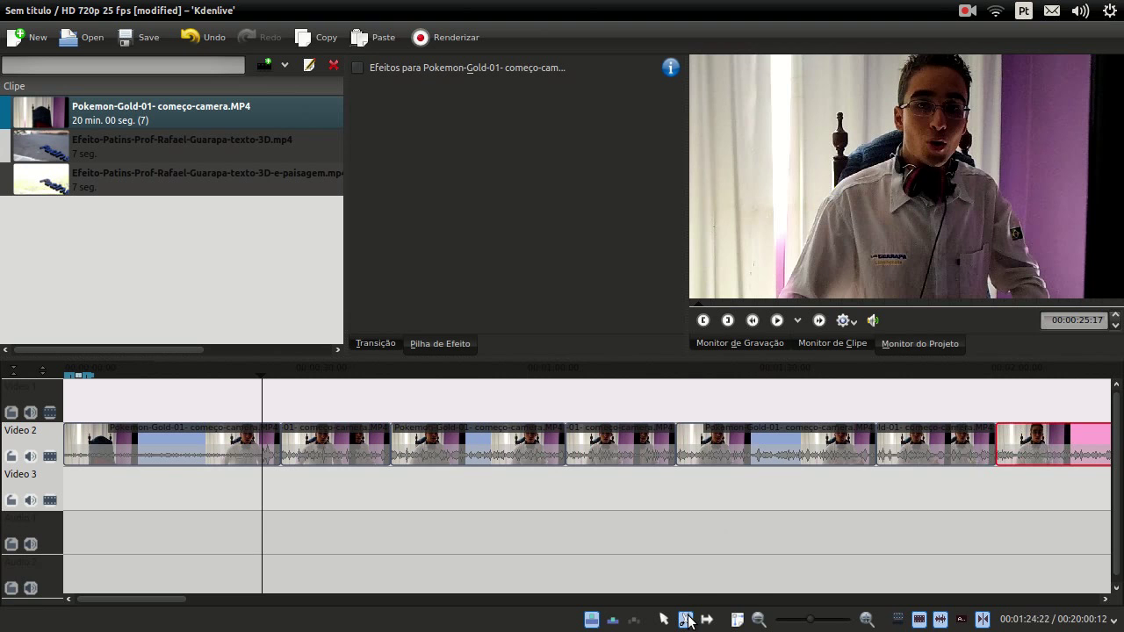
Undo all six razor cuts on the Video 2 clip.
key(ctrl+z)
key(ctrl+z)
key(ctrl+z)
key(ctrl+z)
key(ctrl+z)
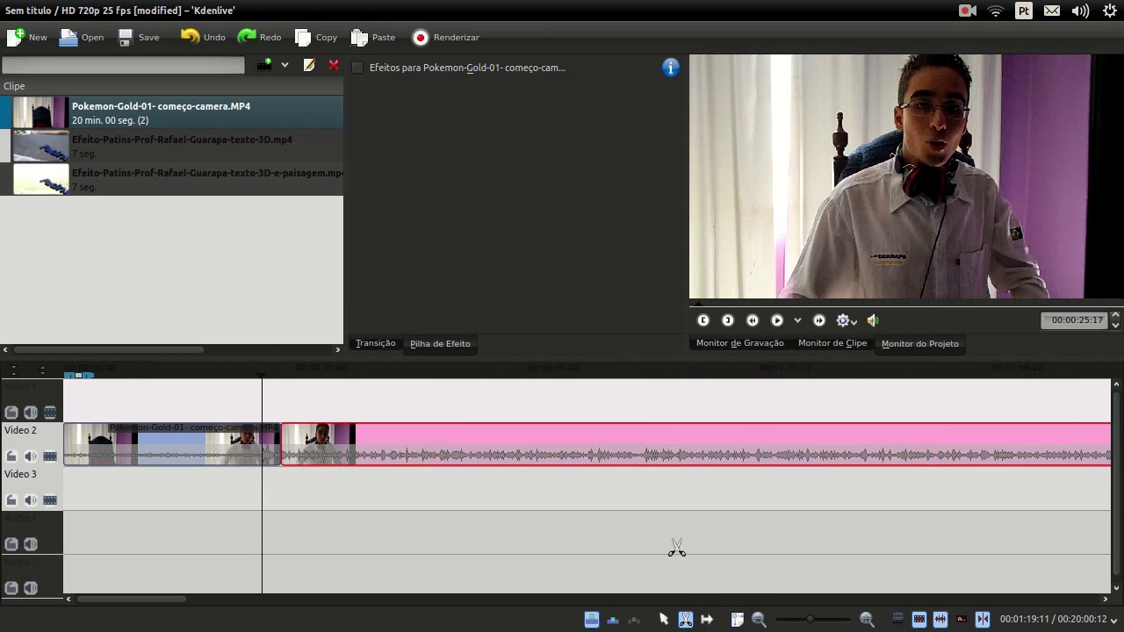
key(ctrl+z)
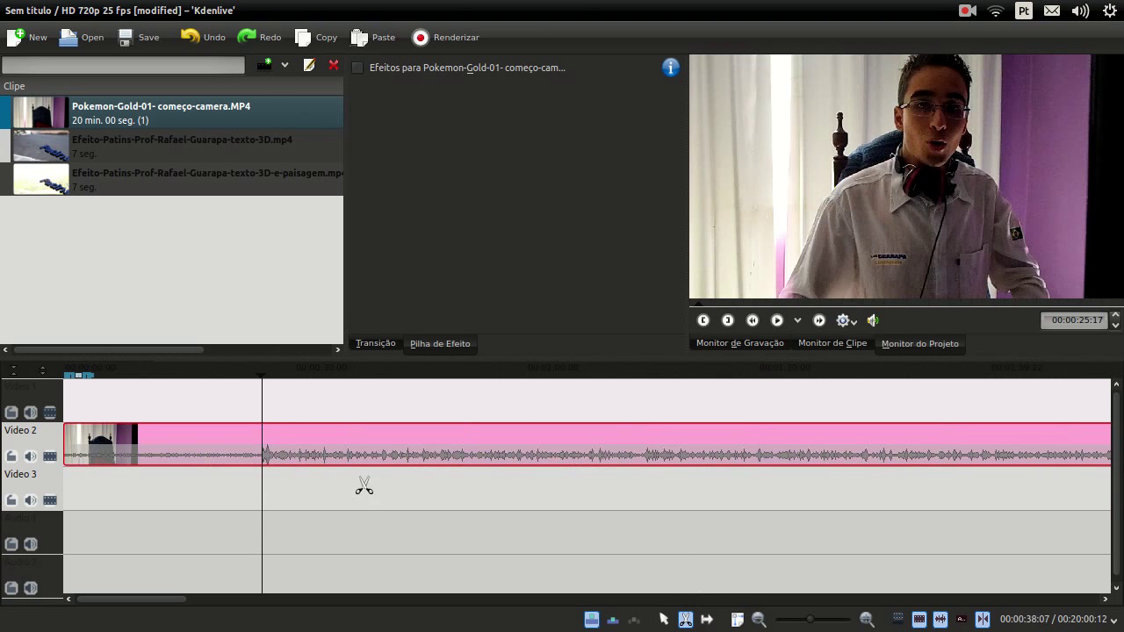
Move the clip with the Selection tool to the start of the Video 3 track and set the playhead to 00:00:32:13.
click(671, 620)
drag(445, 451, 378, 474)
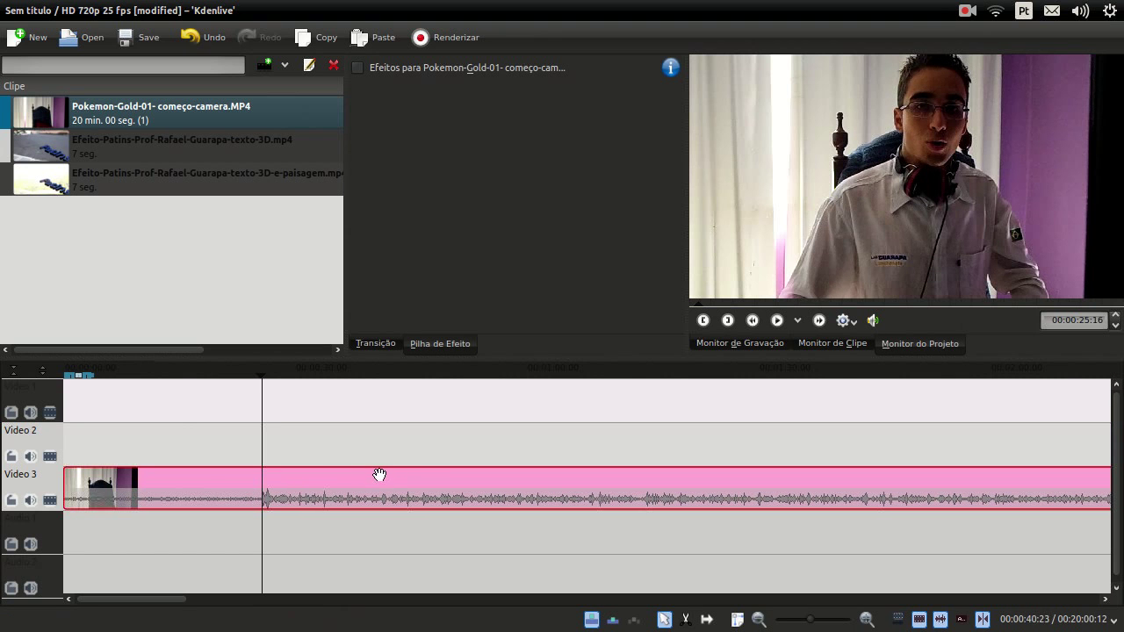
click(206, 409)
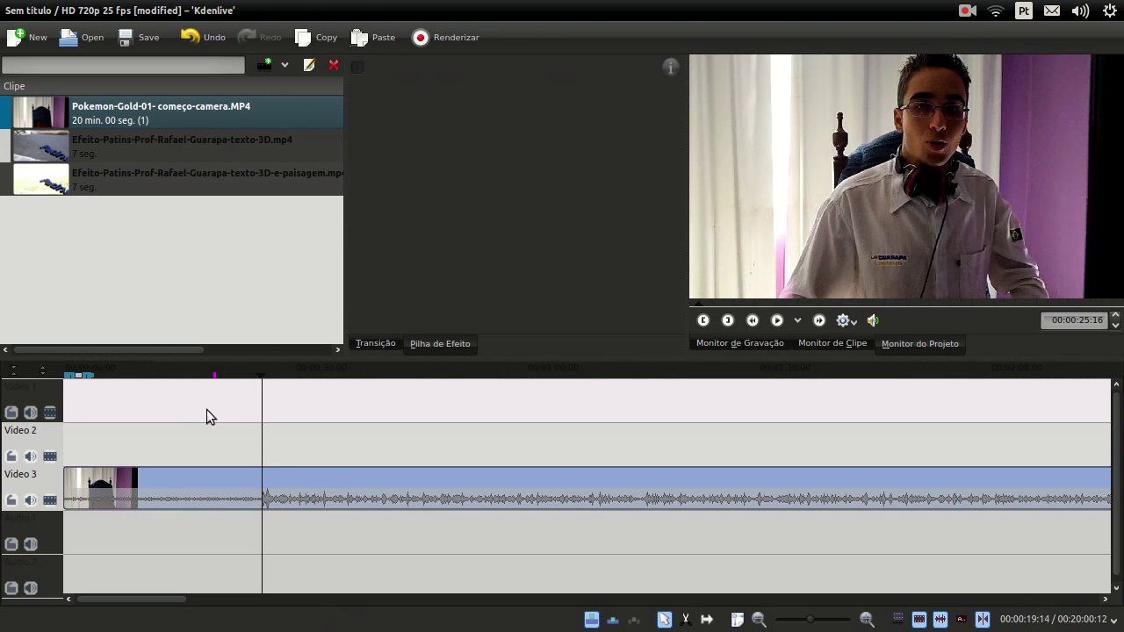
click(313, 434)
drag(341, 489, 308, 484)
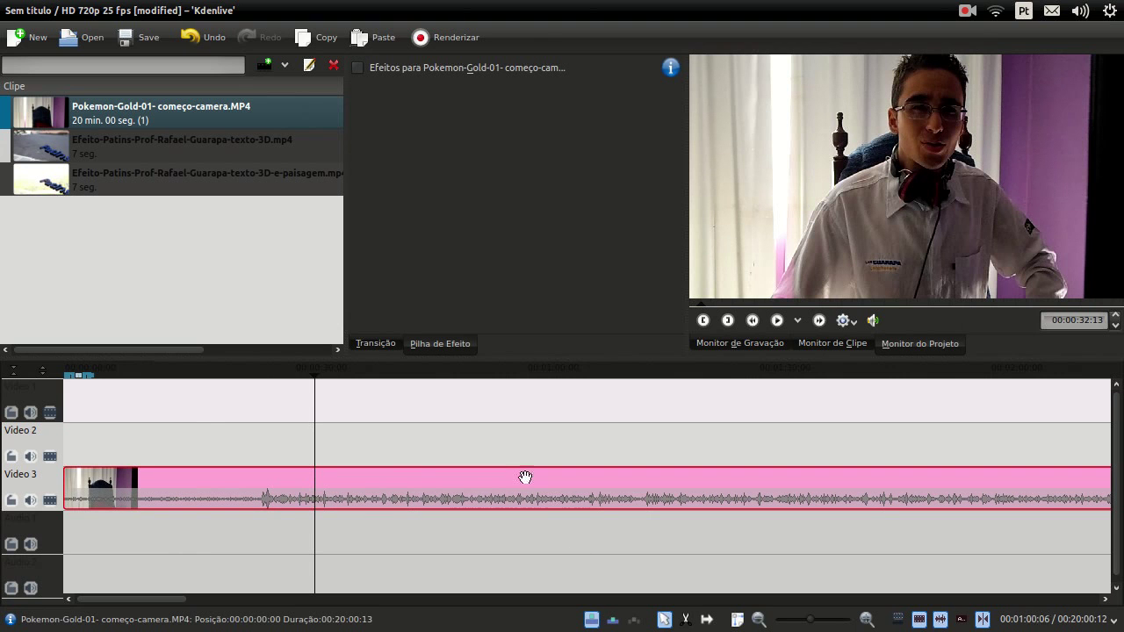
mouse_move(438, 499)
mouse_down()
mouse_move(421, 459)
mouse_move(419, 500)
mouse_up()
Cut the Video 3 clip with the Razor tool at about 25 seconds and undo the cut.
click(686, 619)
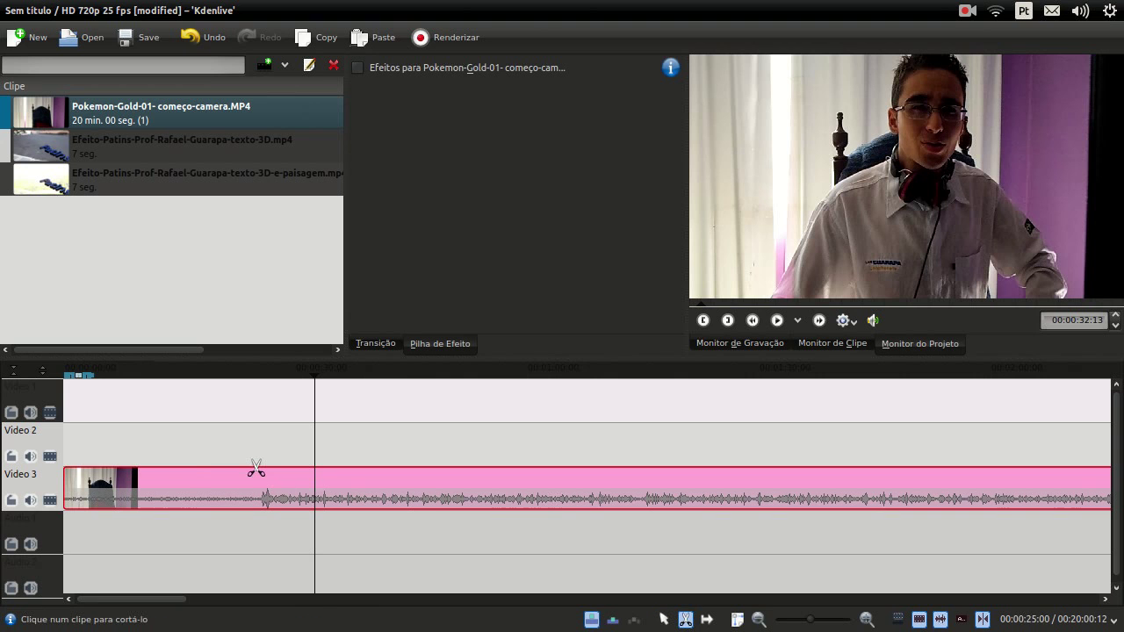
click(255, 474)
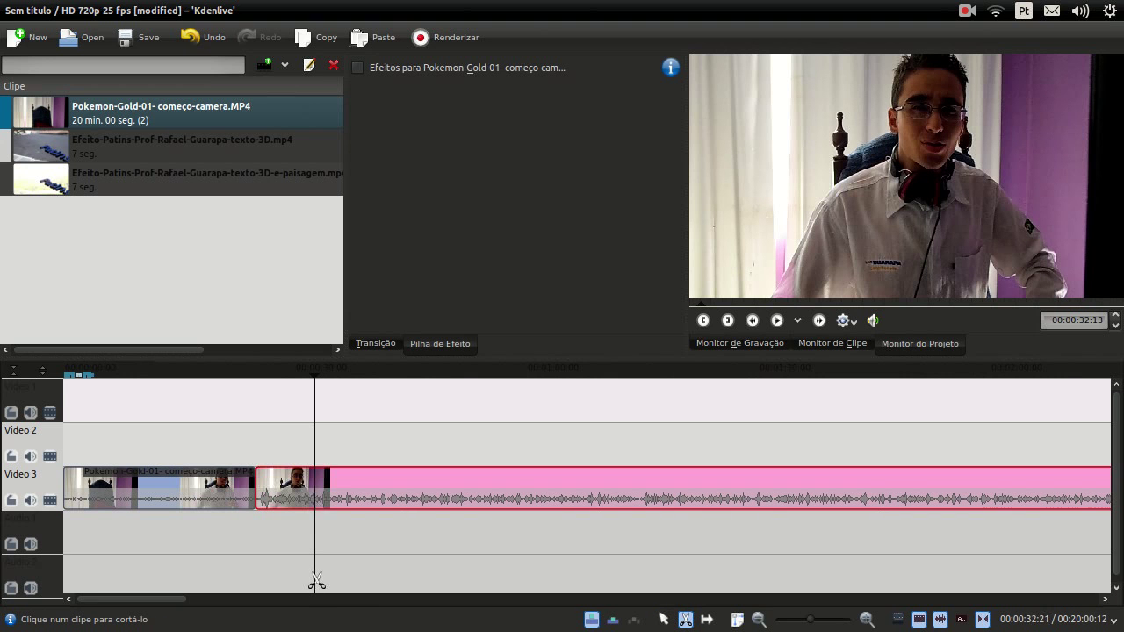
key(ctrl+z)
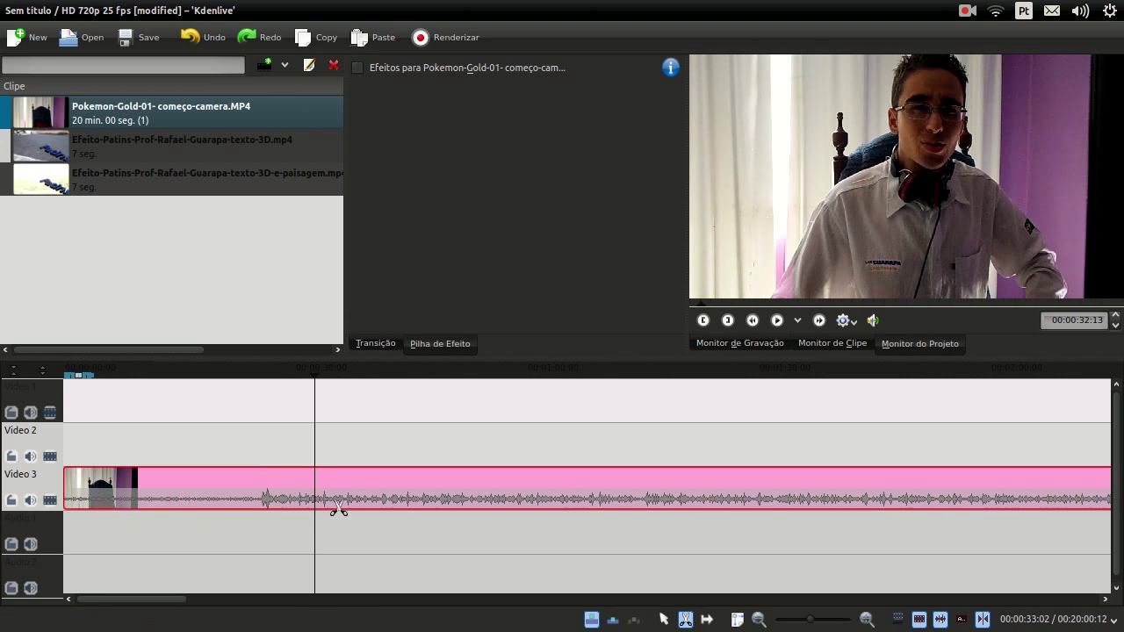
Switch to the Selection tool and cut the Video 3 clip at the playhead at about 23 seconds.
click(665, 619)
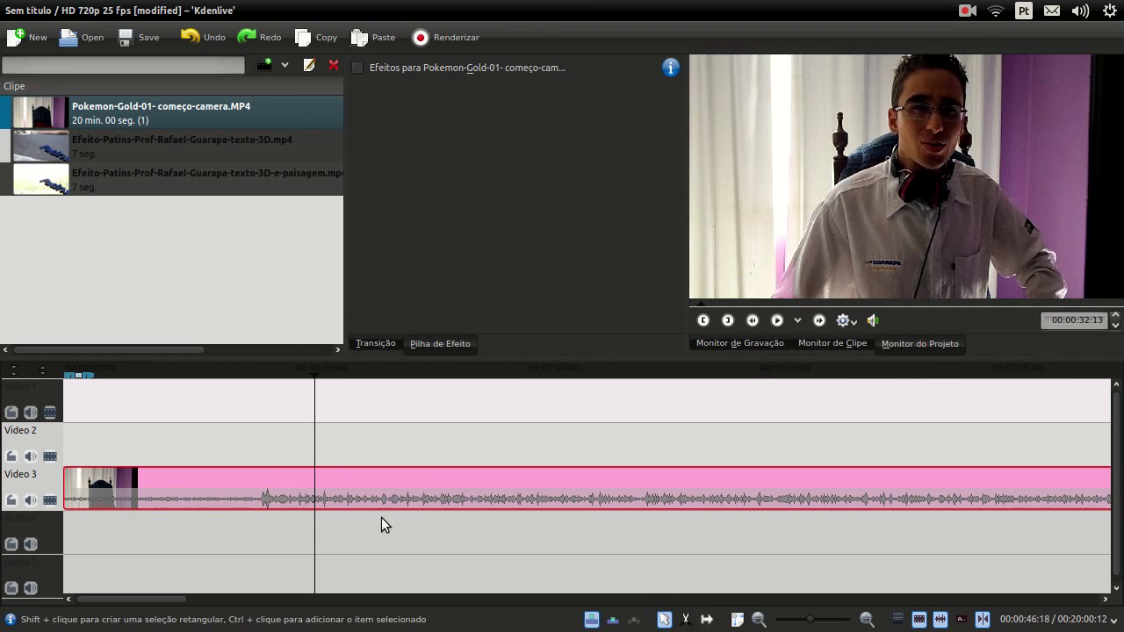
click(260, 446)
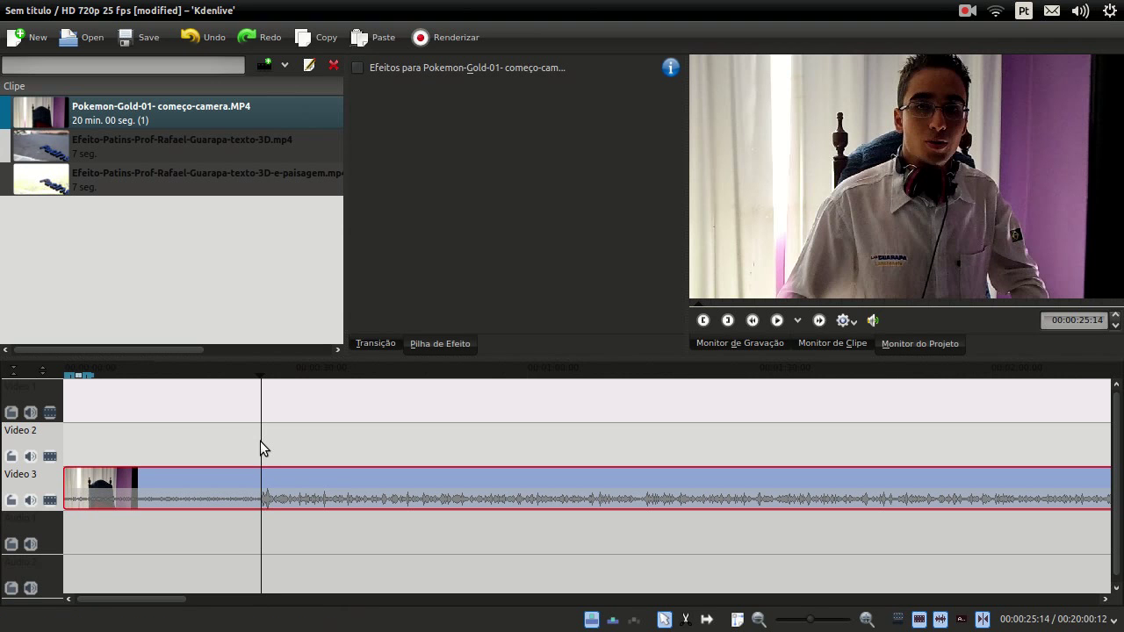
click(269, 474)
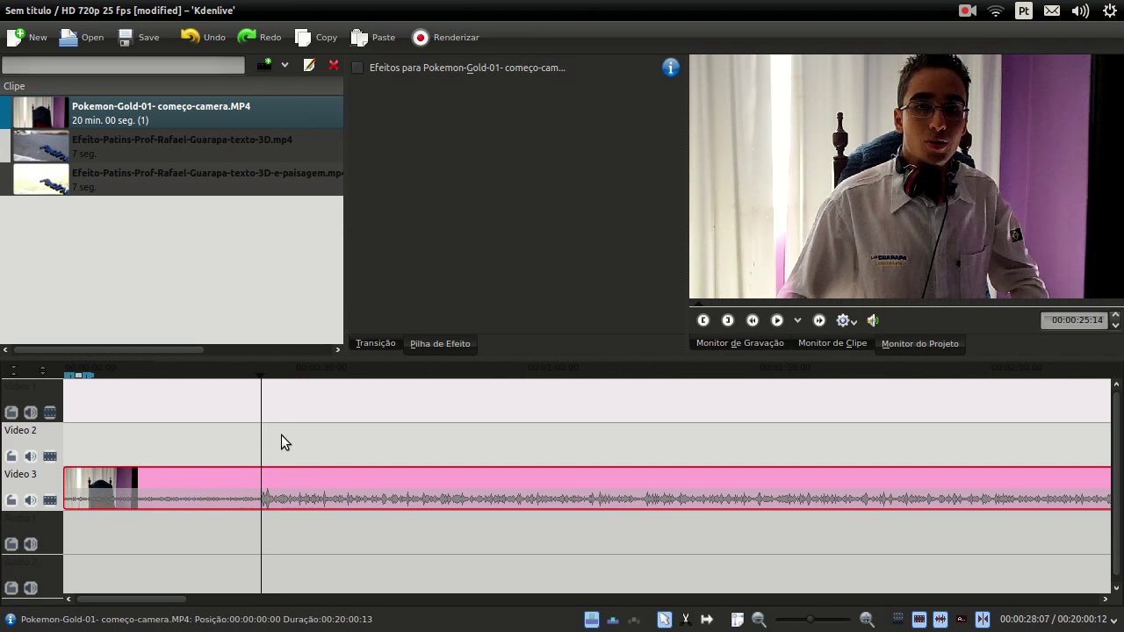
click(282, 439)
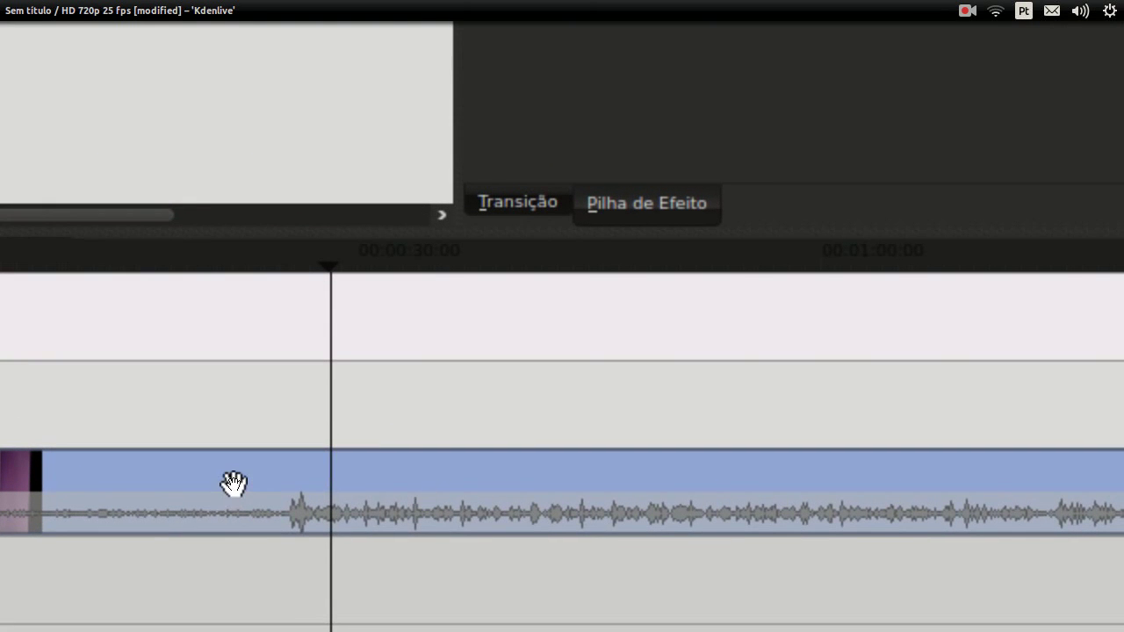
click(233, 482)
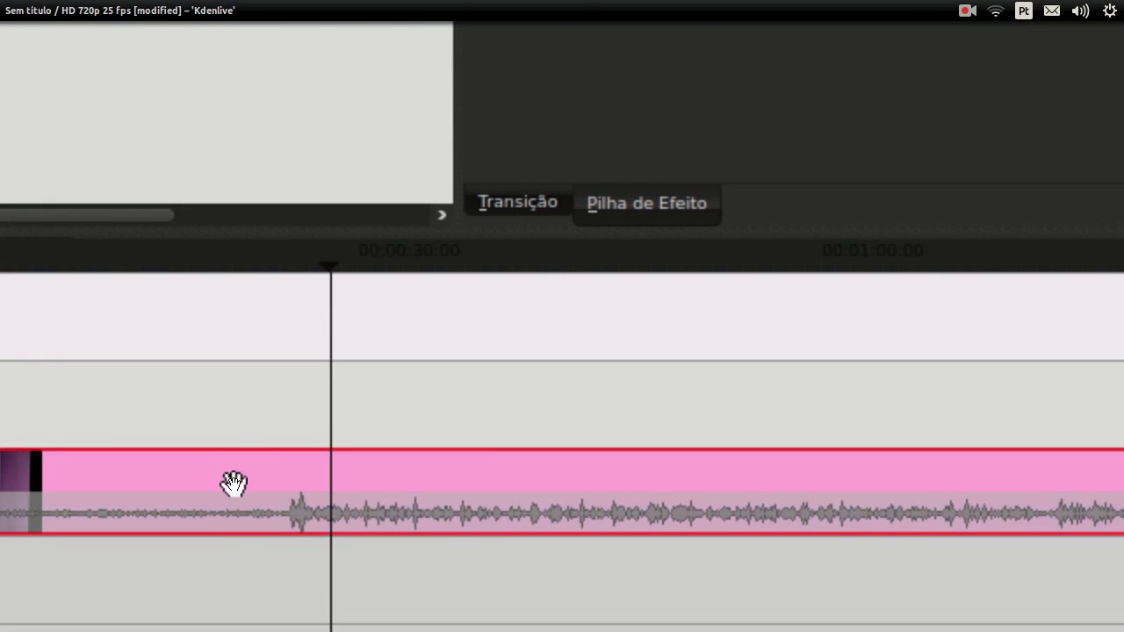
click(251, 412)
click(281, 502)
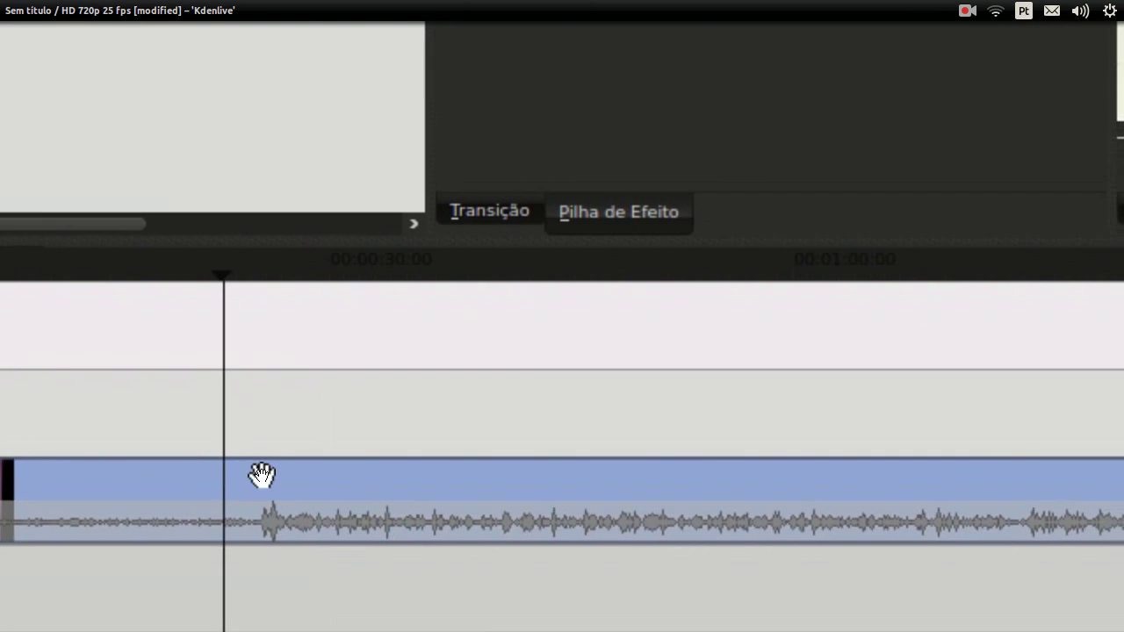
key(shift+r)
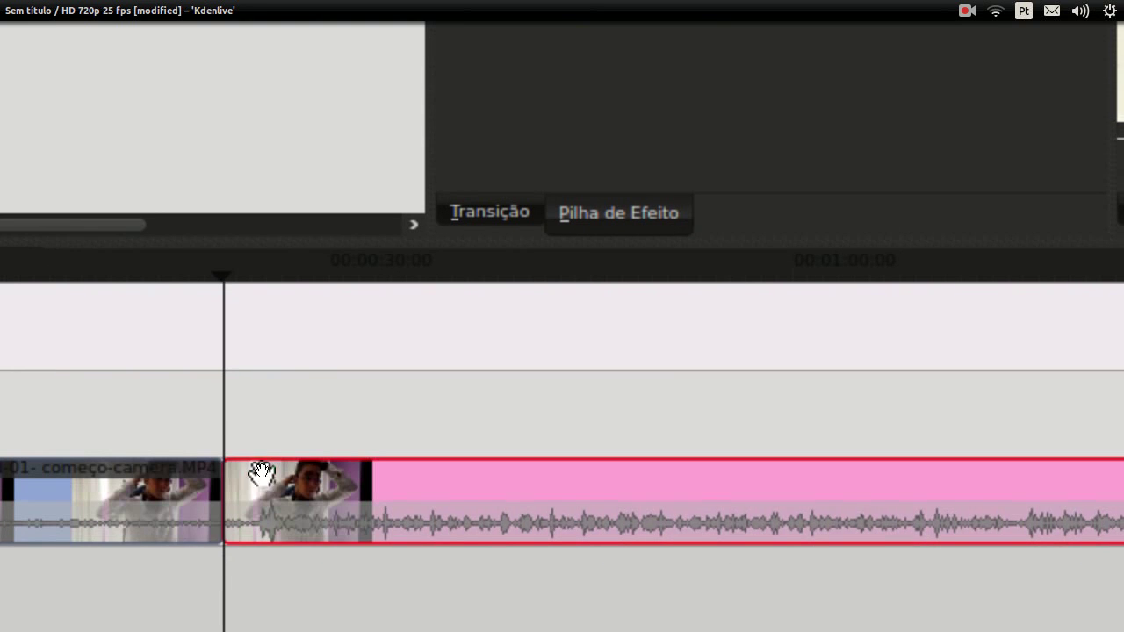
Undo the last cut on the Video 3 clip and set the playhead to 00:00:25:22.
click(265, 408)
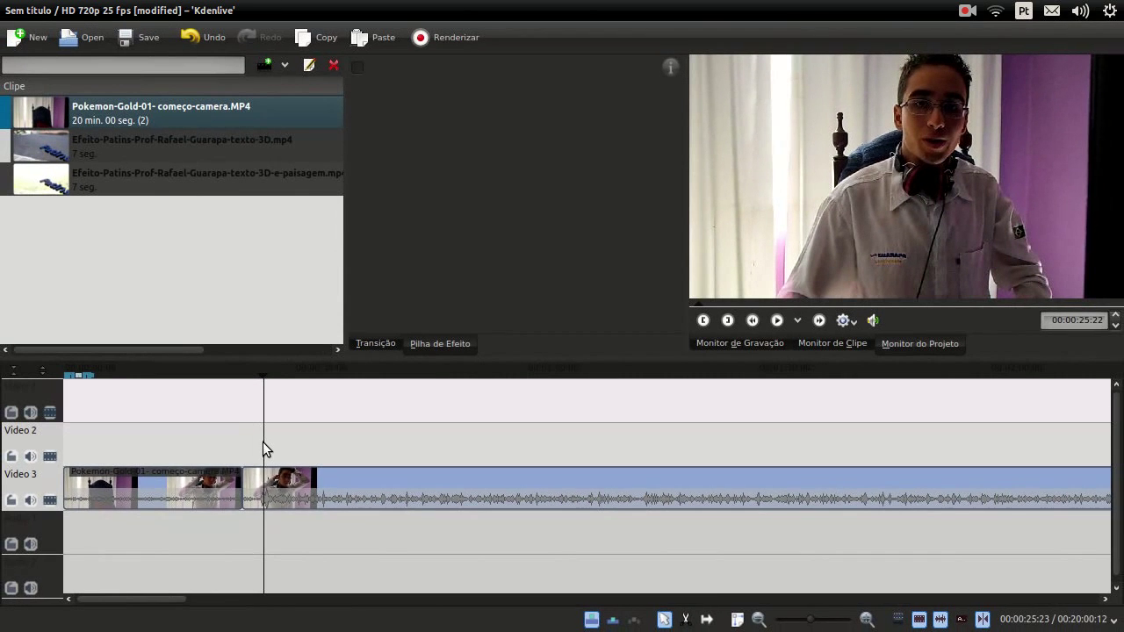
key(ctrl+z)
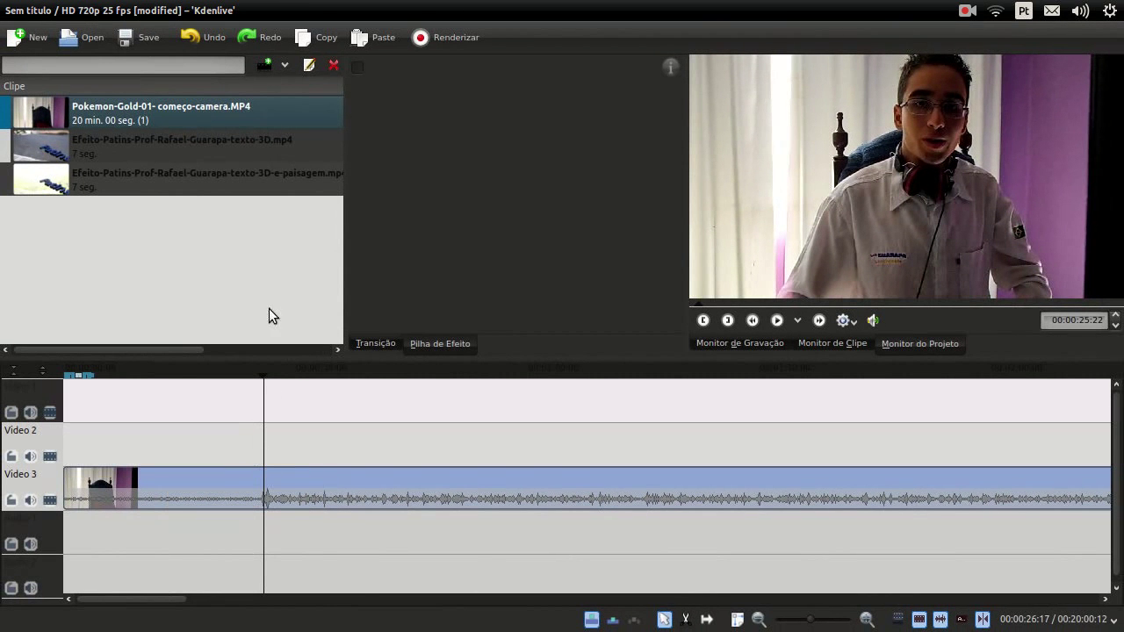
click(245, 35)
click(211, 35)
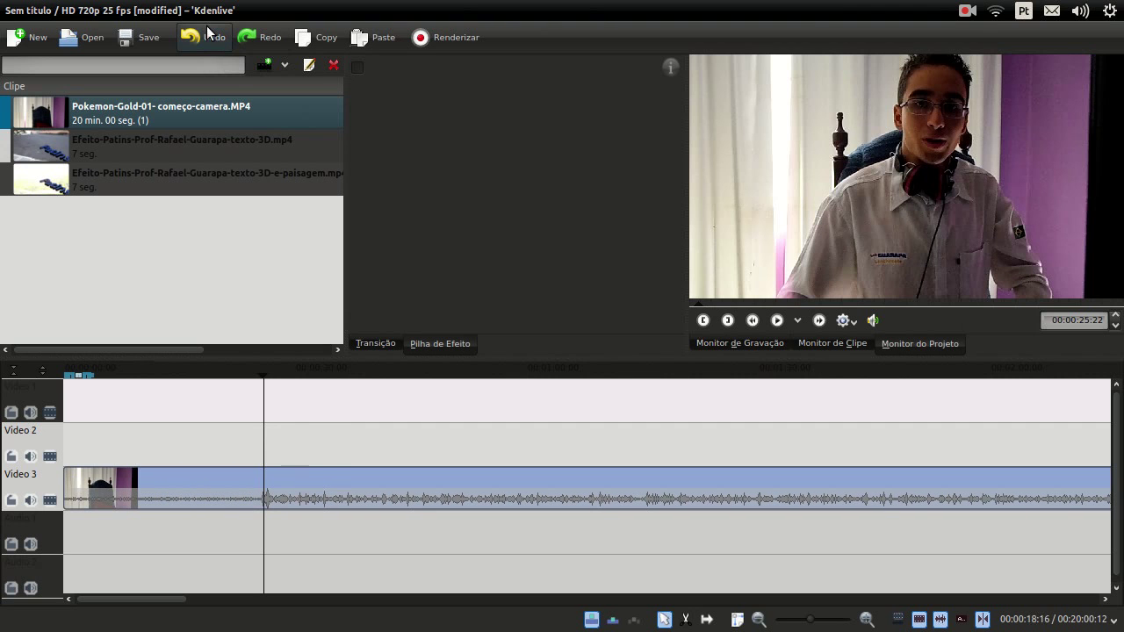
click(247, 37)
click(211, 37)
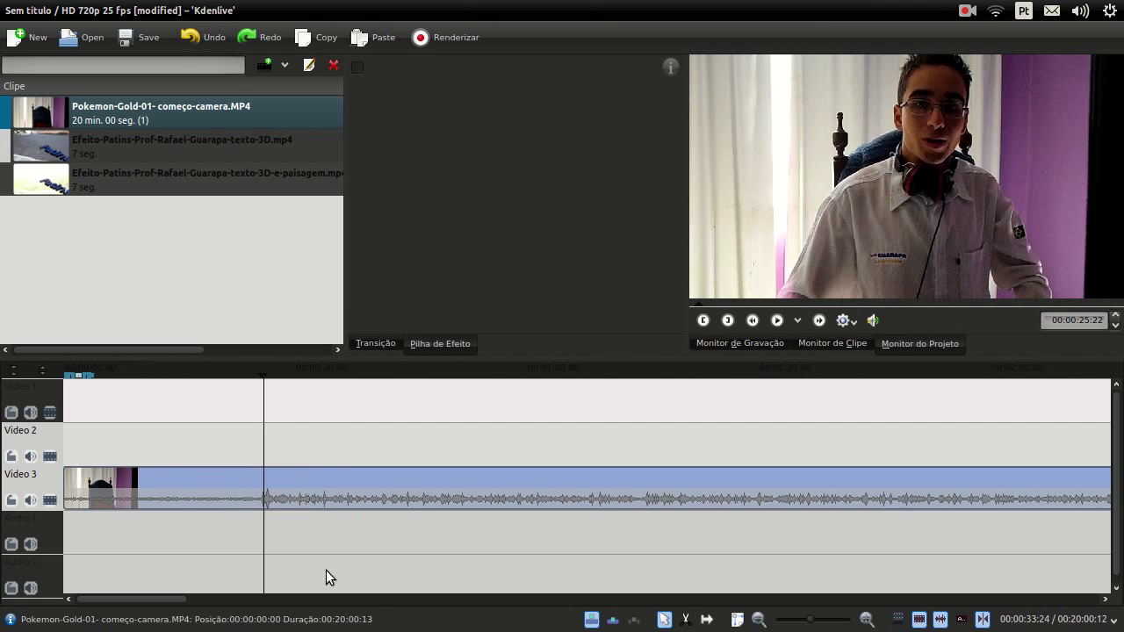
Cut the Video 3 clip at 00:00:25:02 and delete the section before the cut.
click(250, 440)
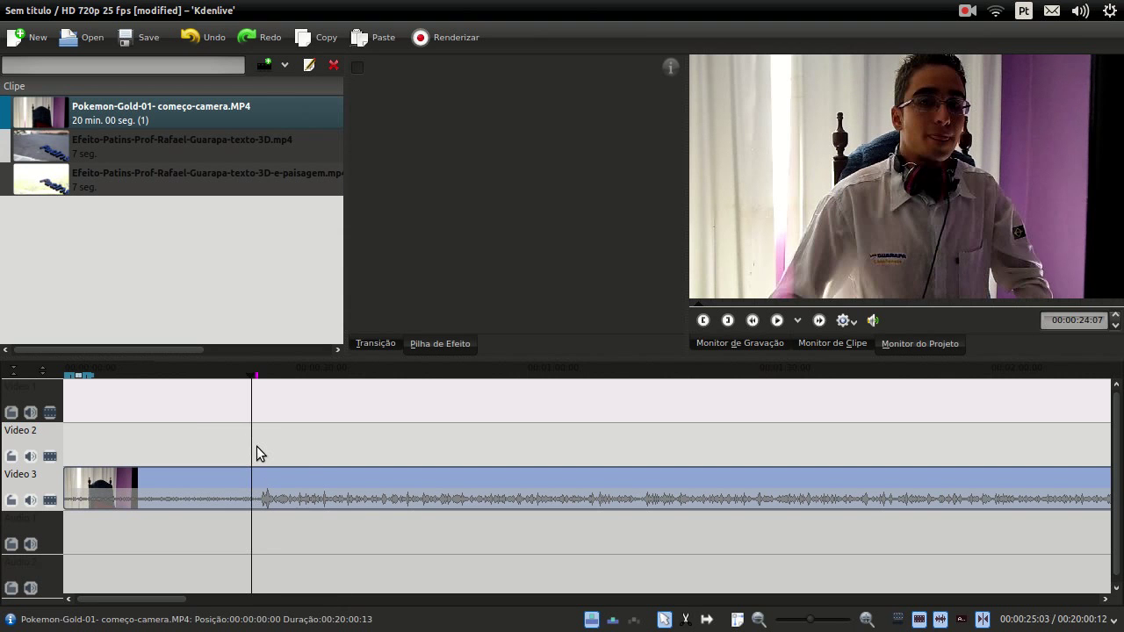
click(266, 474)
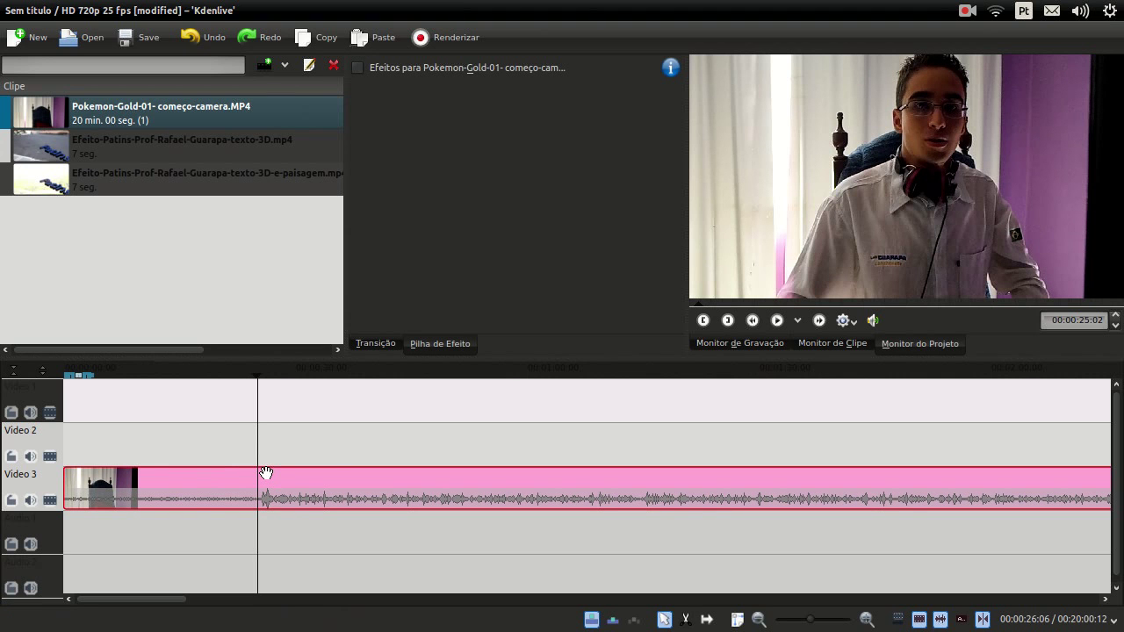
key(shift+r)
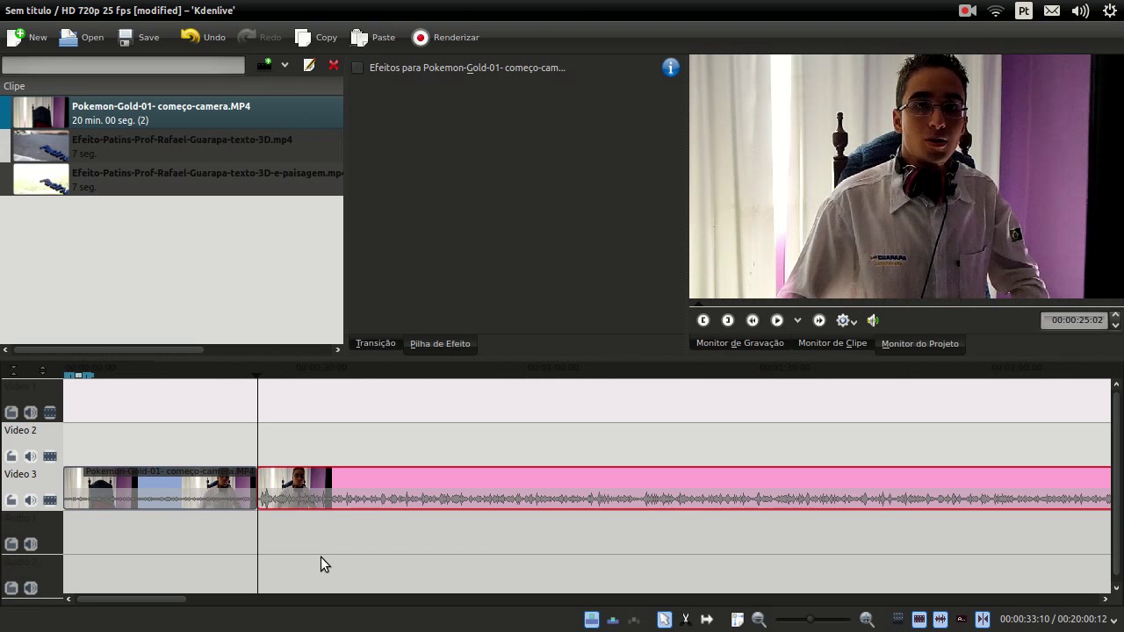
click(174, 475)
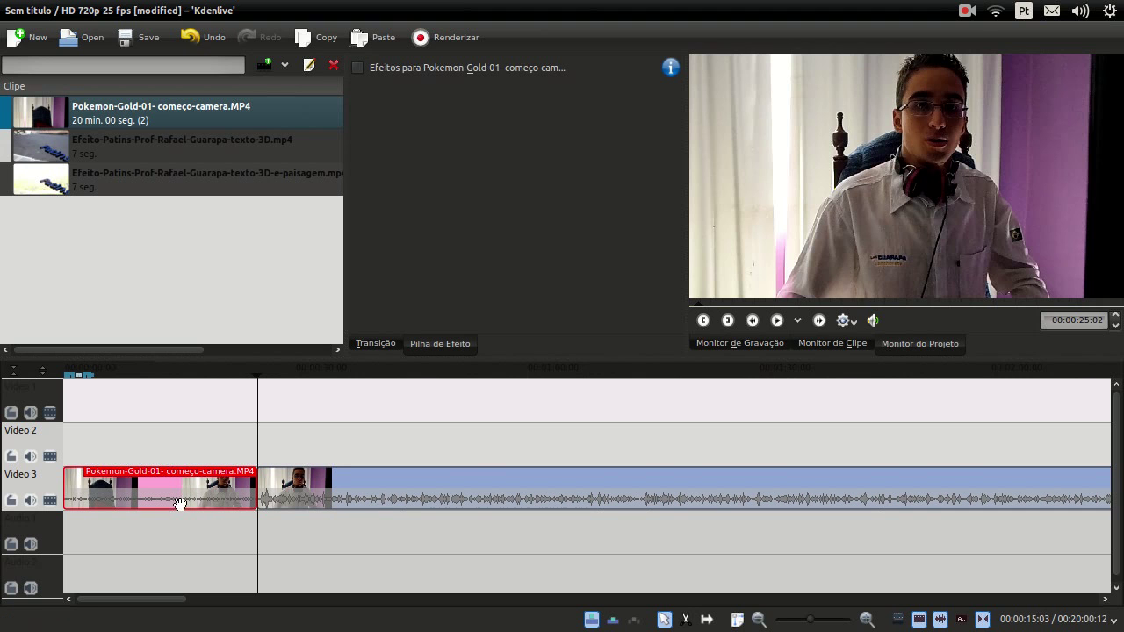
key(Delete)
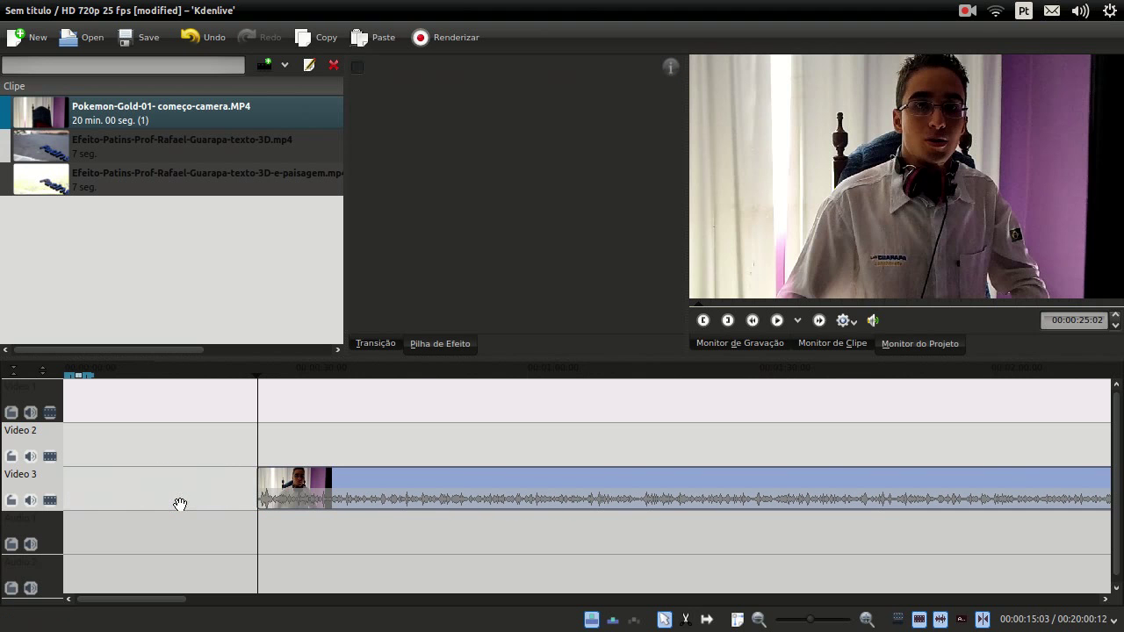
Move the remaining clip to Video 2 and place the Patins texto-3D.mp4 clip near the start of Video 3.
drag(409, 495, 391, 452)
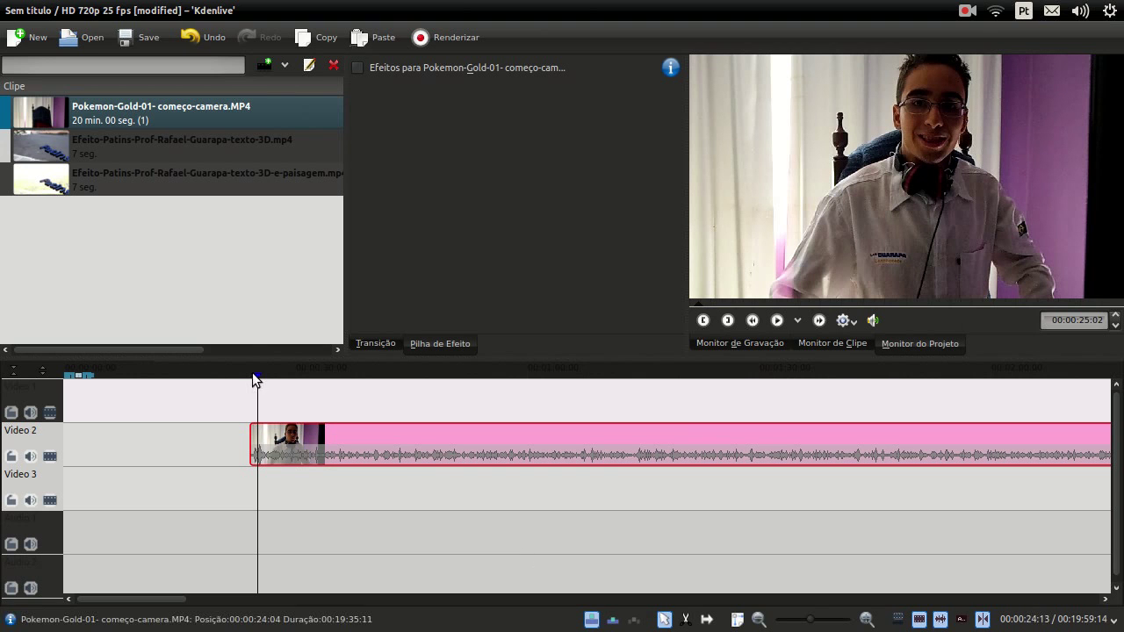
click(130, 143)
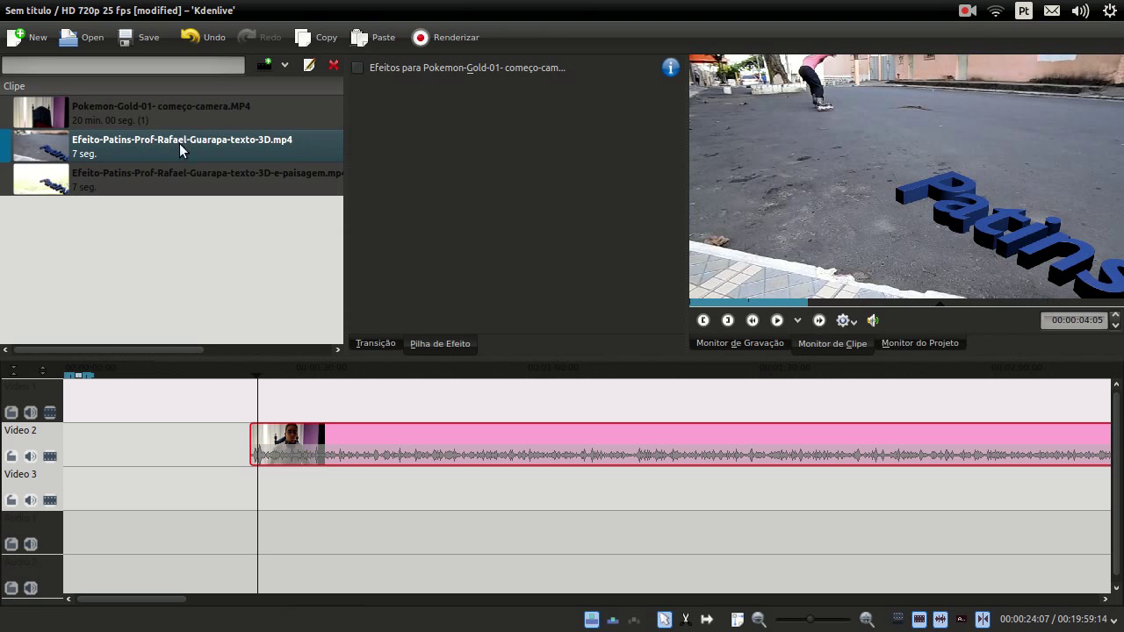
drag(116, 149, 79, 500)
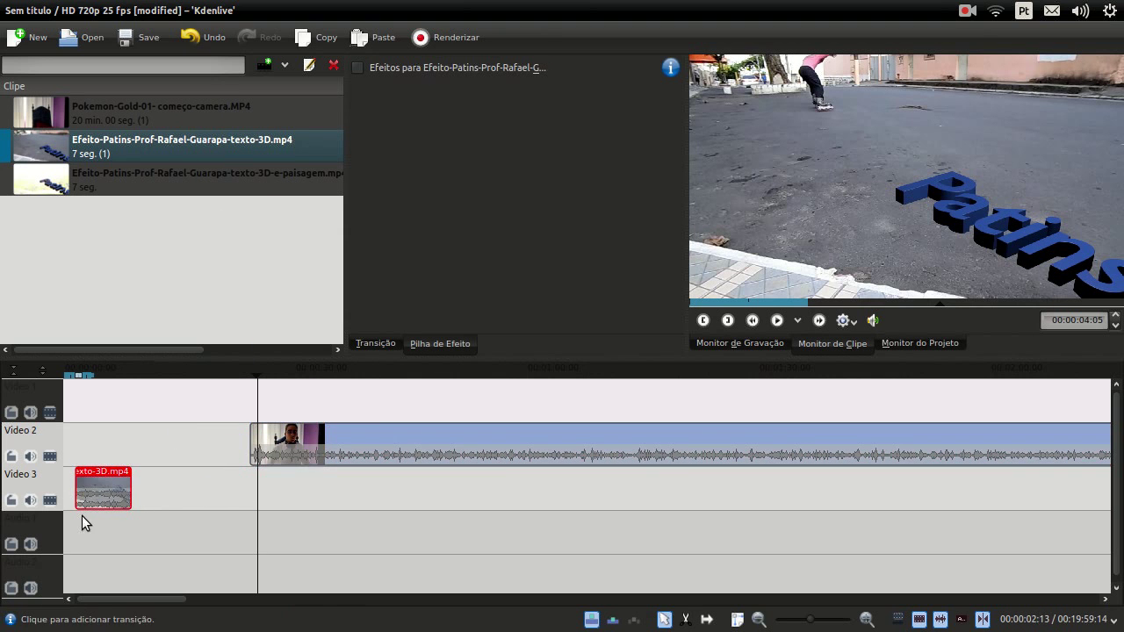
click(78, 433)
drag(77, 433, 114, 442)
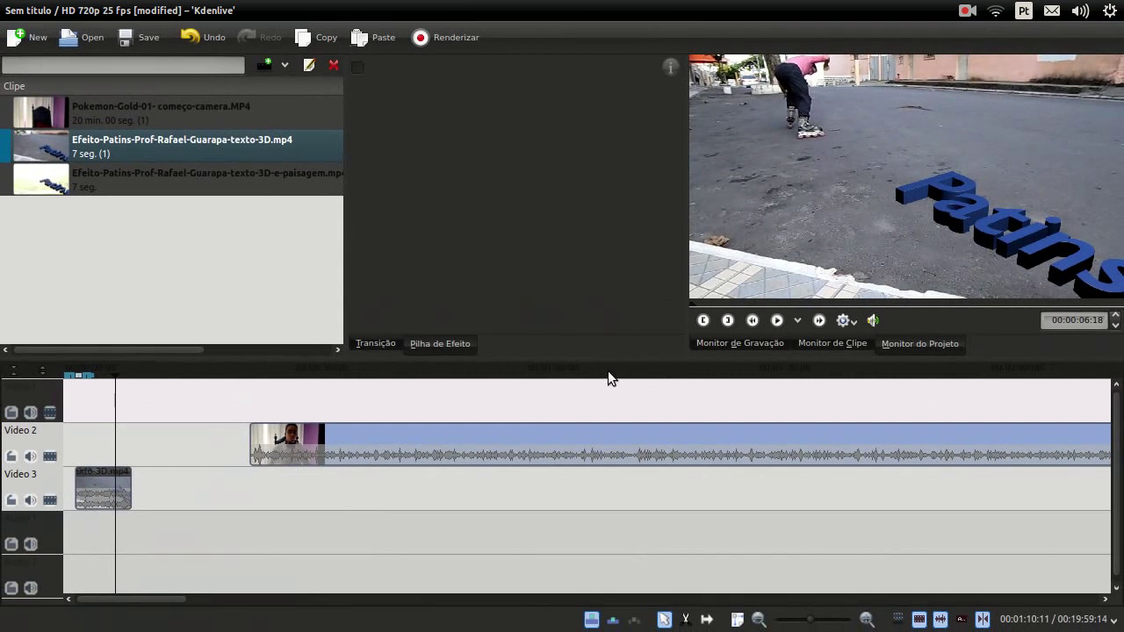
Resize the clip list, effect stack and timeline areas to enlarge the project monitor.
mouse_move(617, 356)
mouse_down()
mouse_move(619, 426)
mouse_move(612, 363)
mouse_up()
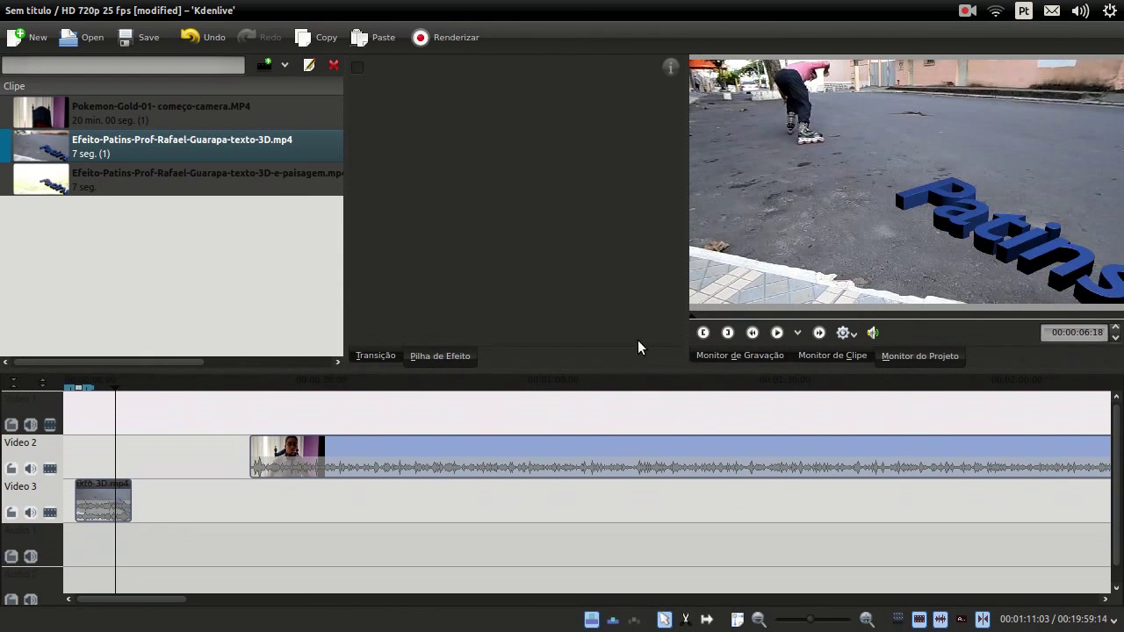
drag(682, 288, 606, 290)
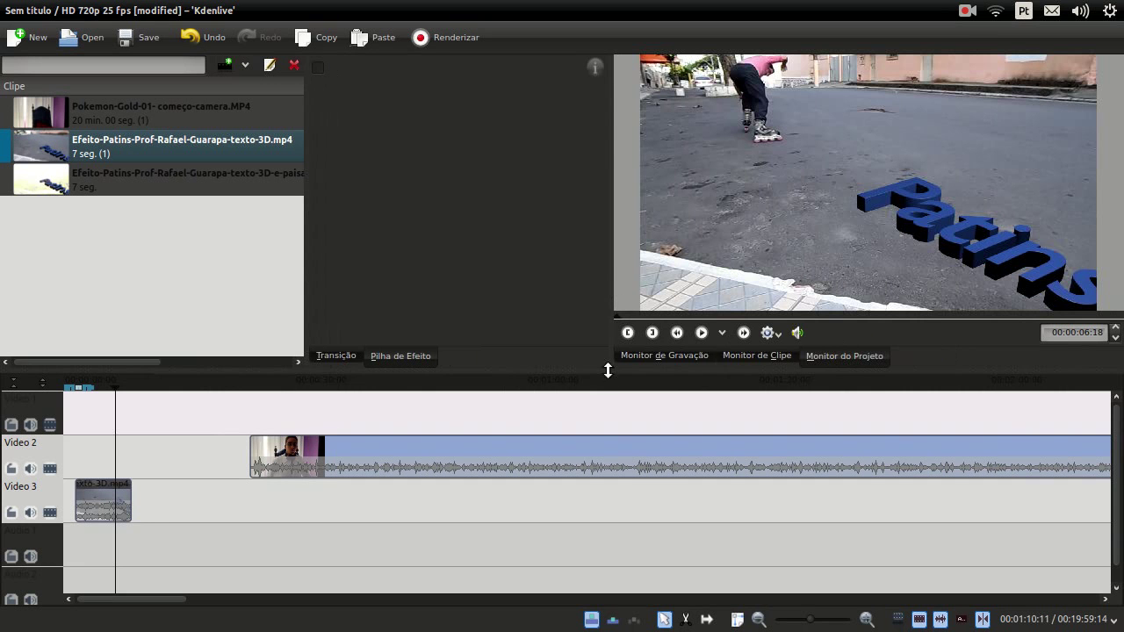
drag(608, 369, 602, 392)
mouse_move(307, 314)
mouse_down()
mouse_move(346, 311)
mouse_move(216, 321)
mouse_move(344, 321)
mouse_move(323, 320)
mouse_up()
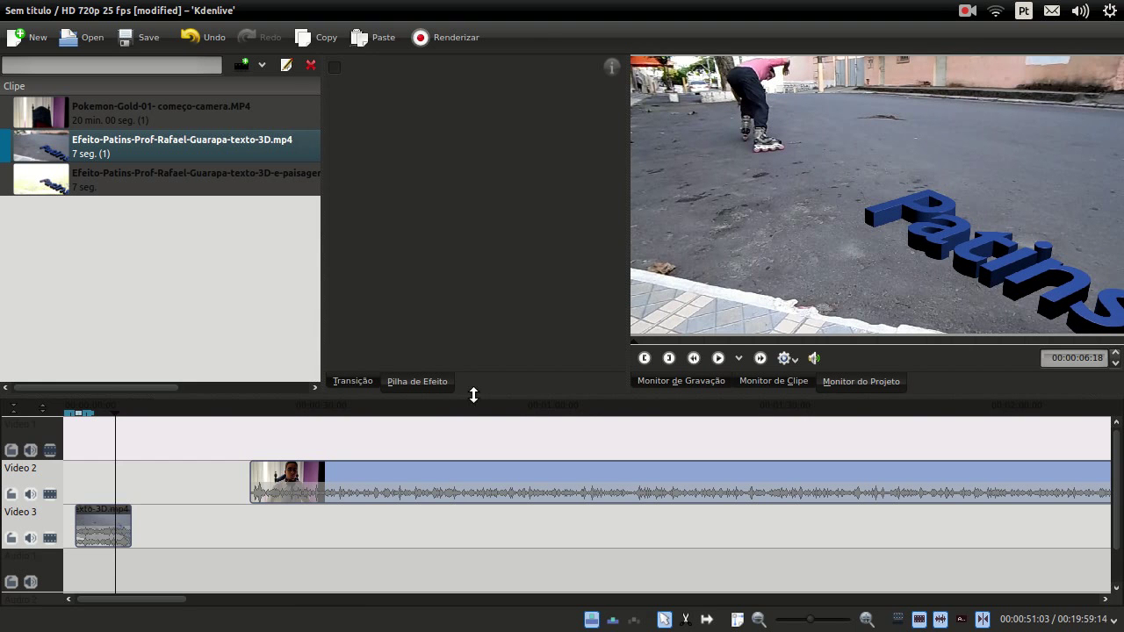
drag(474, 396, 474, 393)
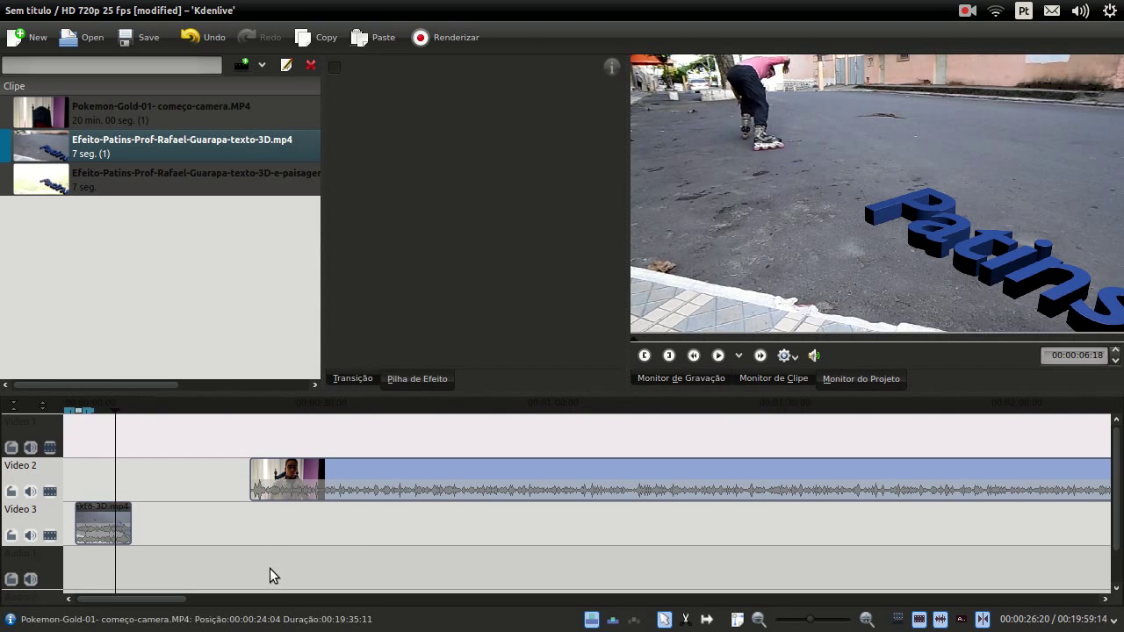
Move the Video 2 and Video 3 clips to the start of their tracks and set the playhead to 00:00:00:00.
click(110, 495)
drag(372, 496, 138, 476)
drag(92, 533, 81, 533)
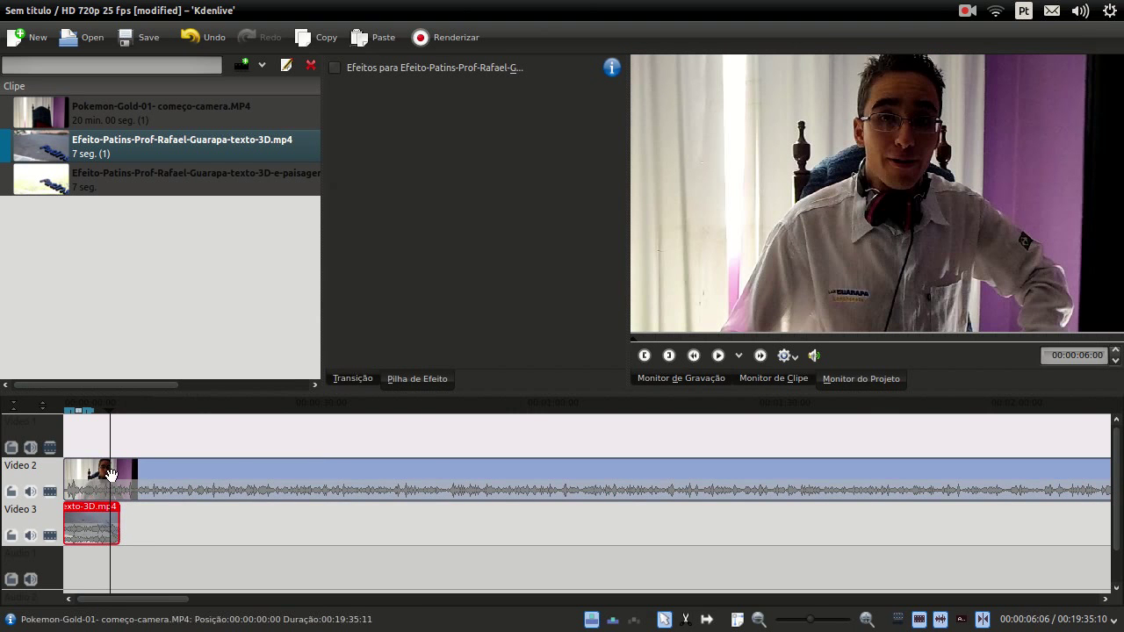
click(70, 482)
click(83, 456)
click(67, 445)
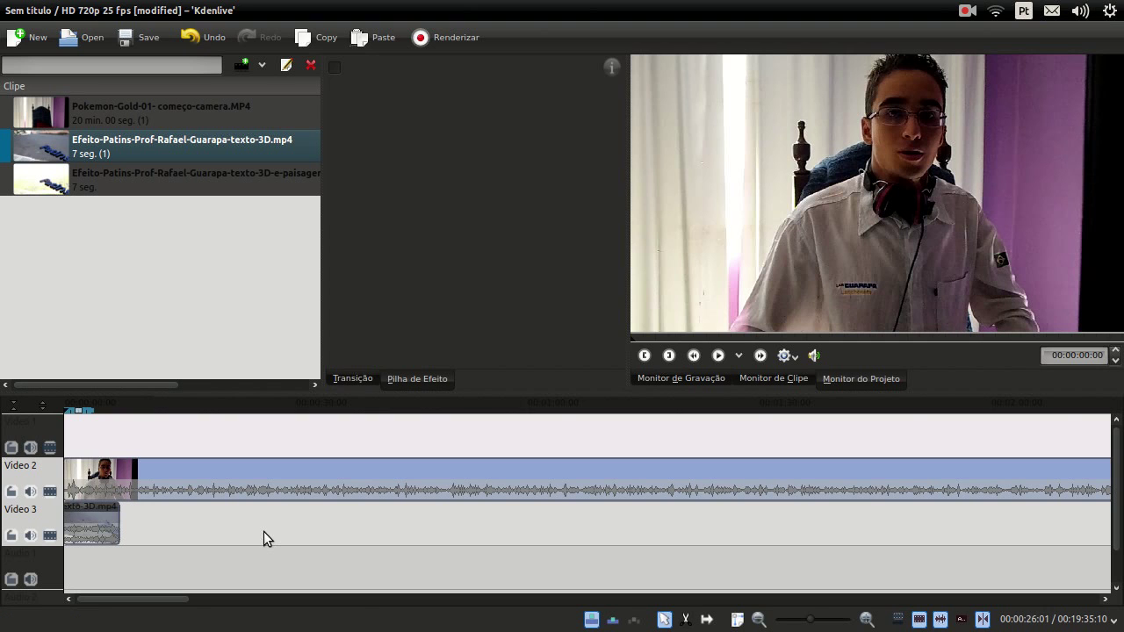
Add the Pan e Zoom effect to the Video 2 clip and remove it again.
click(89, 475)
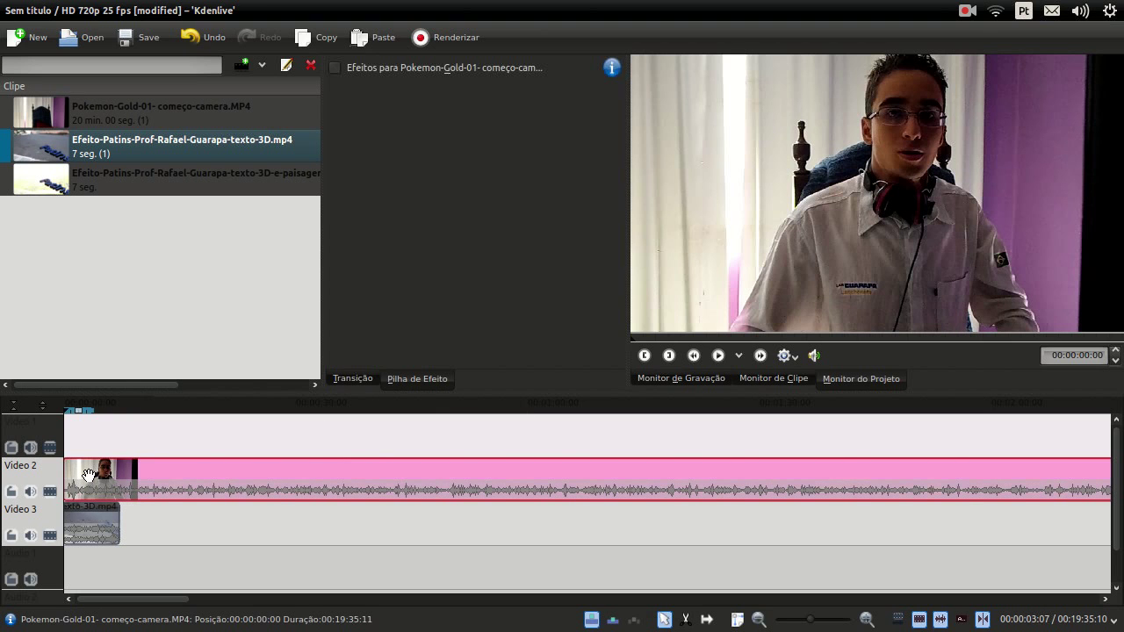
right_click(88, 475)
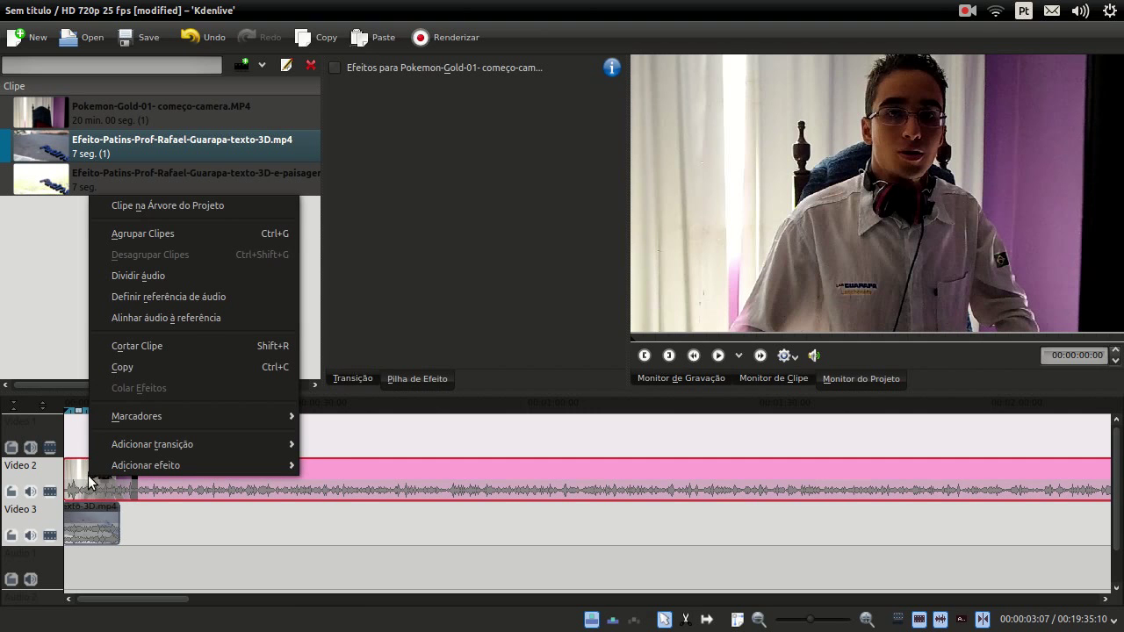
mouse_move(169, 472)
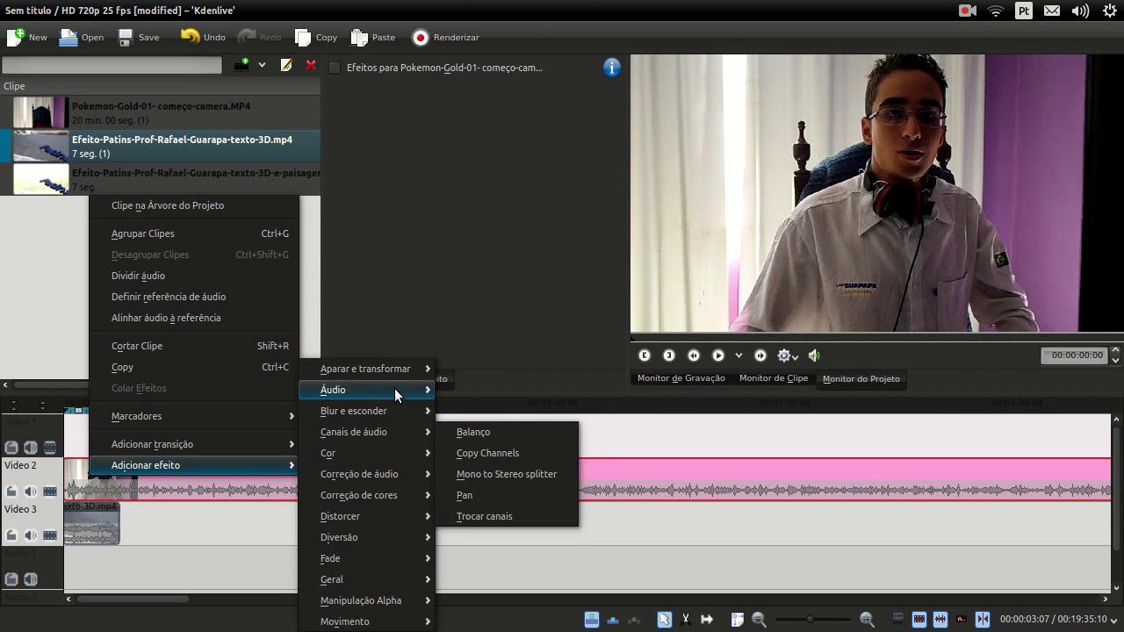
mouse_move(396, 369)
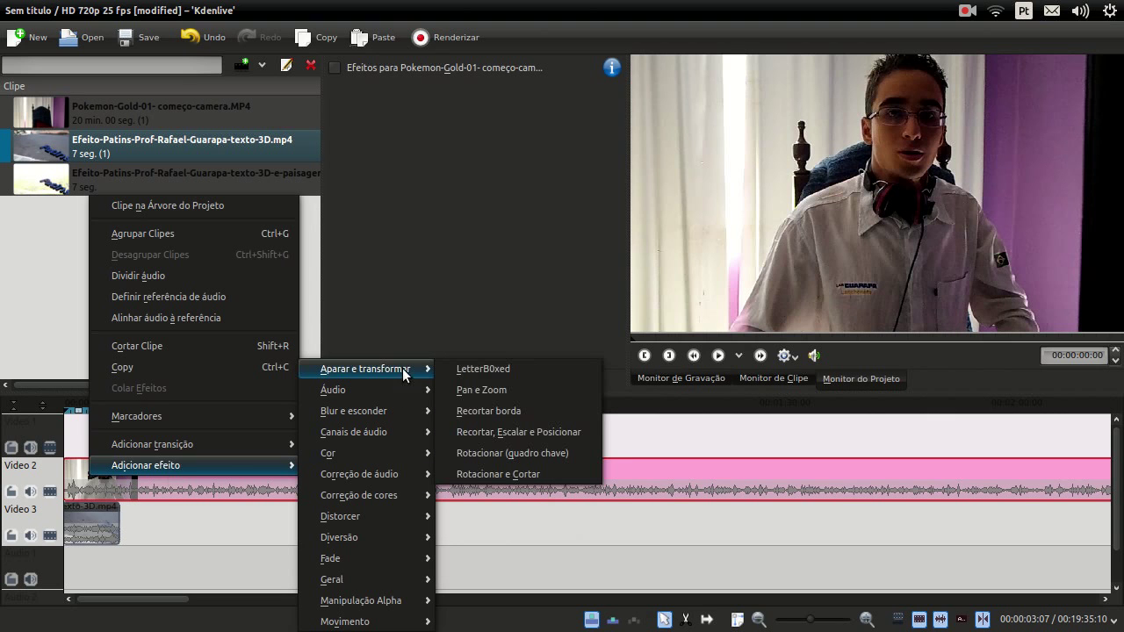
click(477, 390)
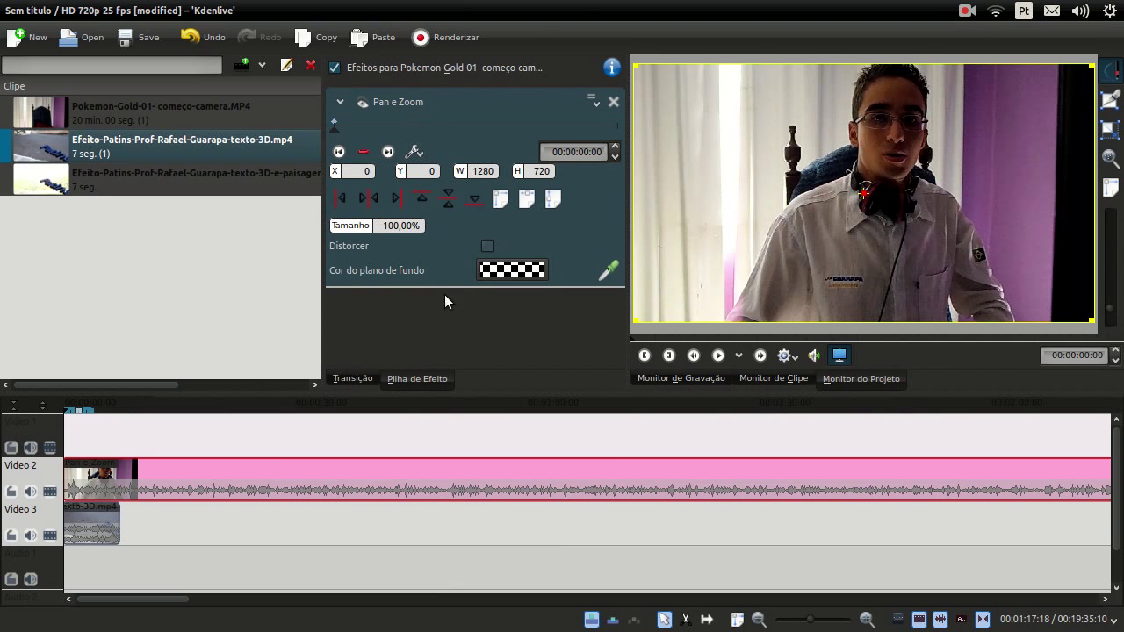
click(614, 103)
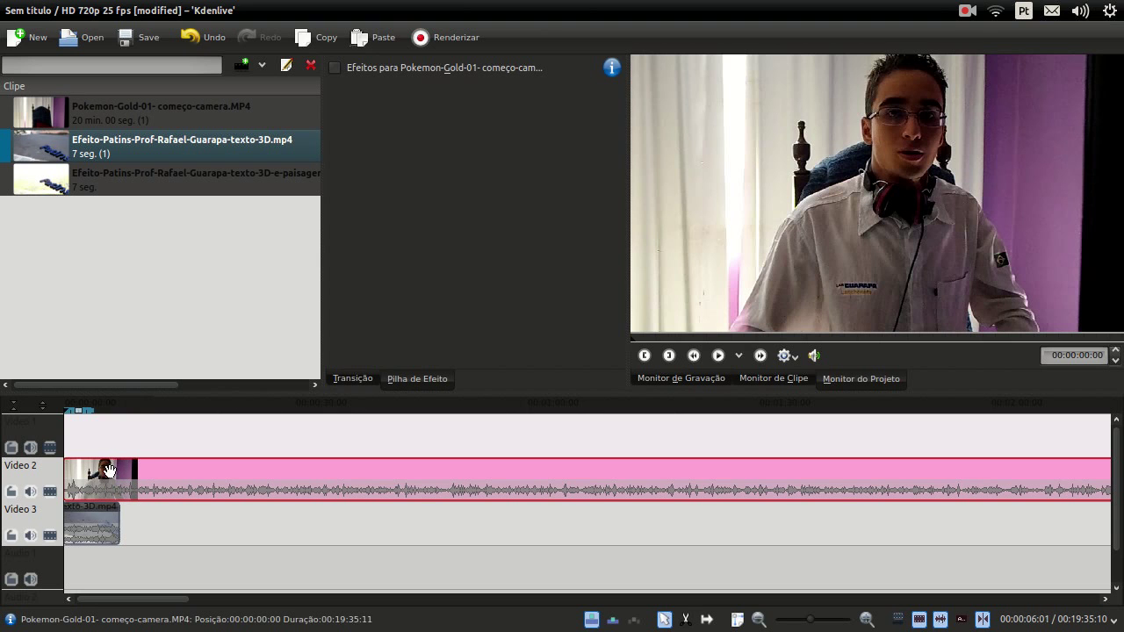
Add the Pan e Zoom effect to the Pokemon-Gold-01 camera clip on Video 2.
click(87, 521)
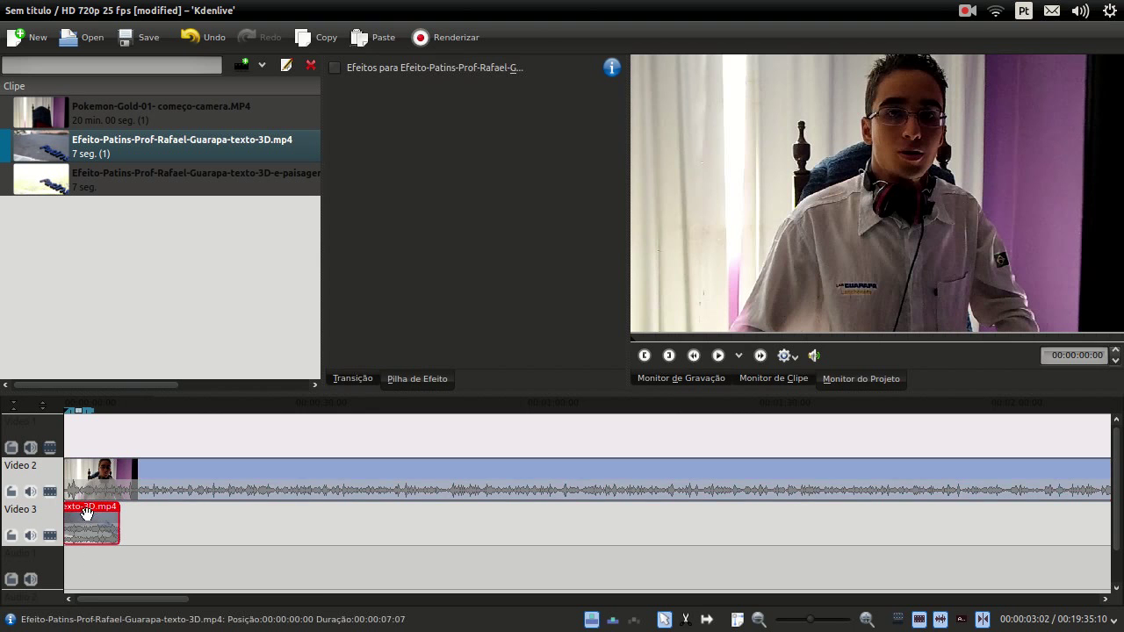
click(102, 472)
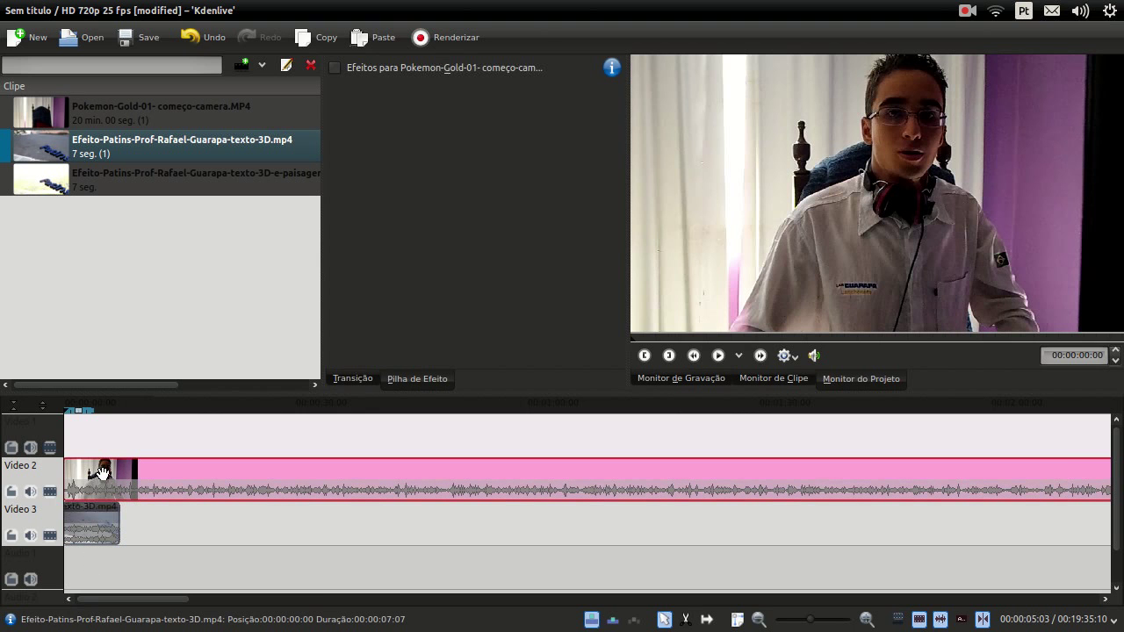
right_click(82, 488)
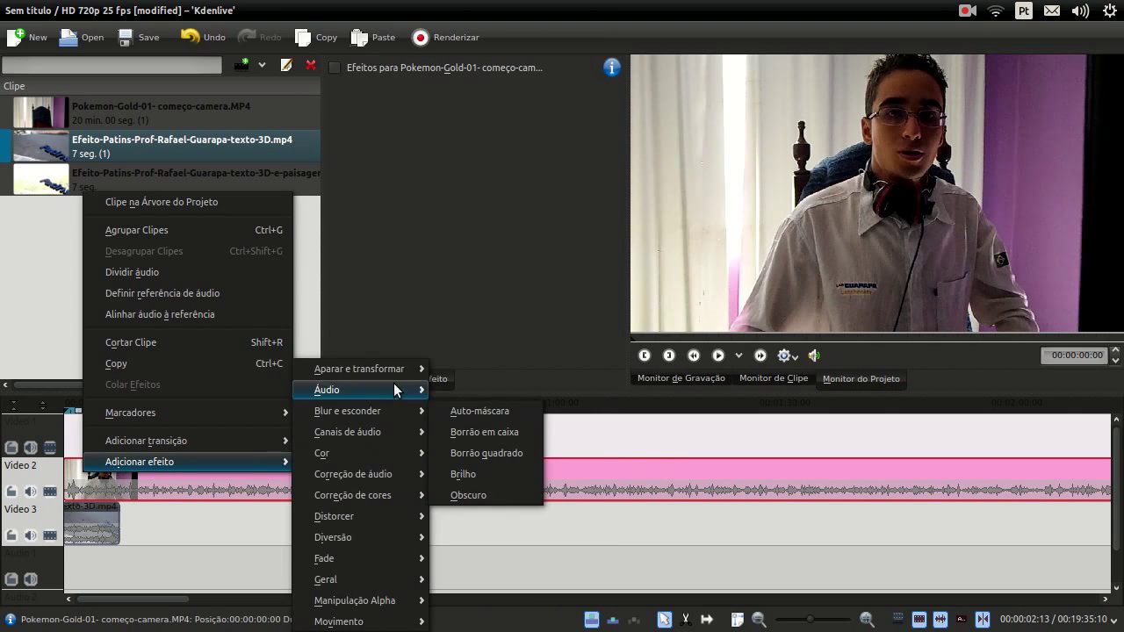
mouse_move(377, 369)
click(480, 390)
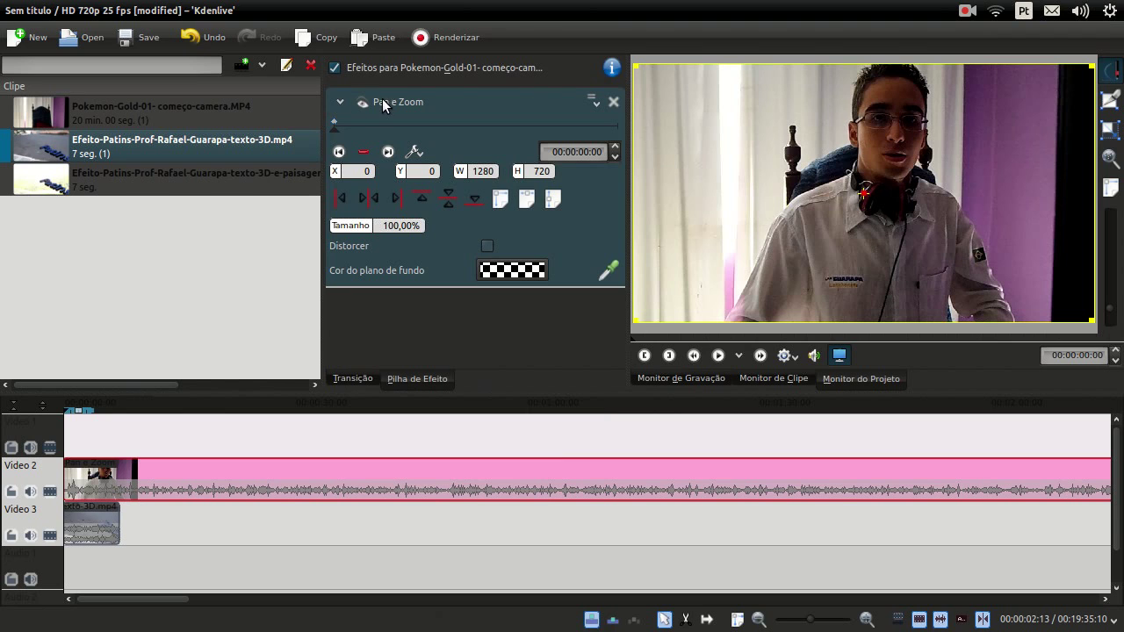
Set the size in the Pan e Zoom effect to 50%.
double_click(391, 227)
text(50)
key(Return)
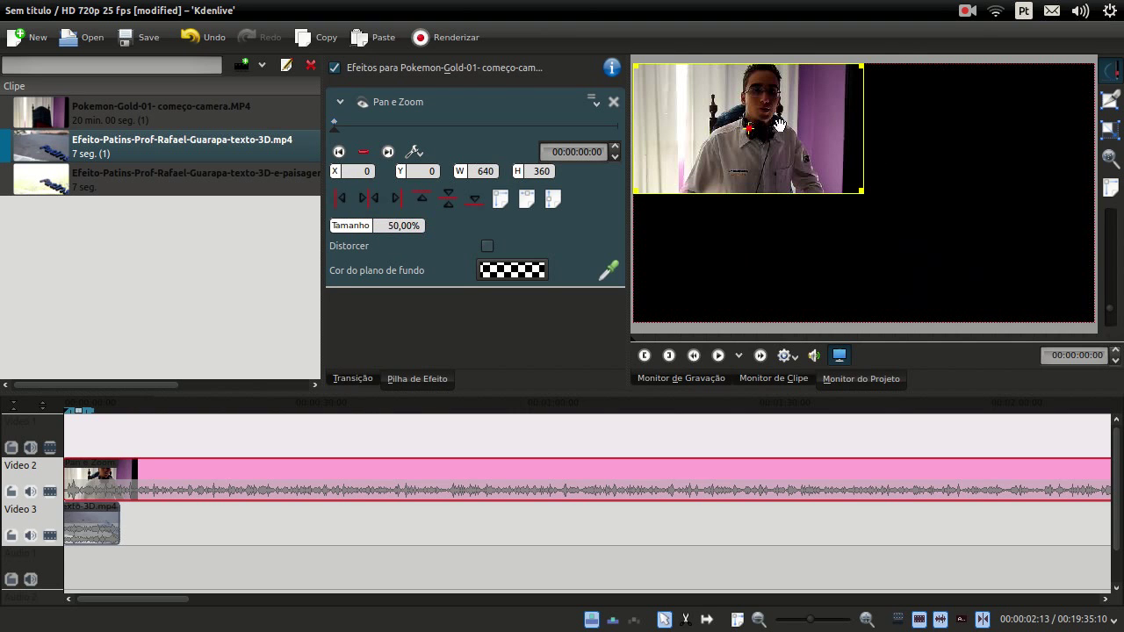
Set the Pan e Zoom size to 30% and move the picture to the lower-right corner of the frame, about X 904, Y 500.
double_click(392, 226)
text(30)
key(Return)
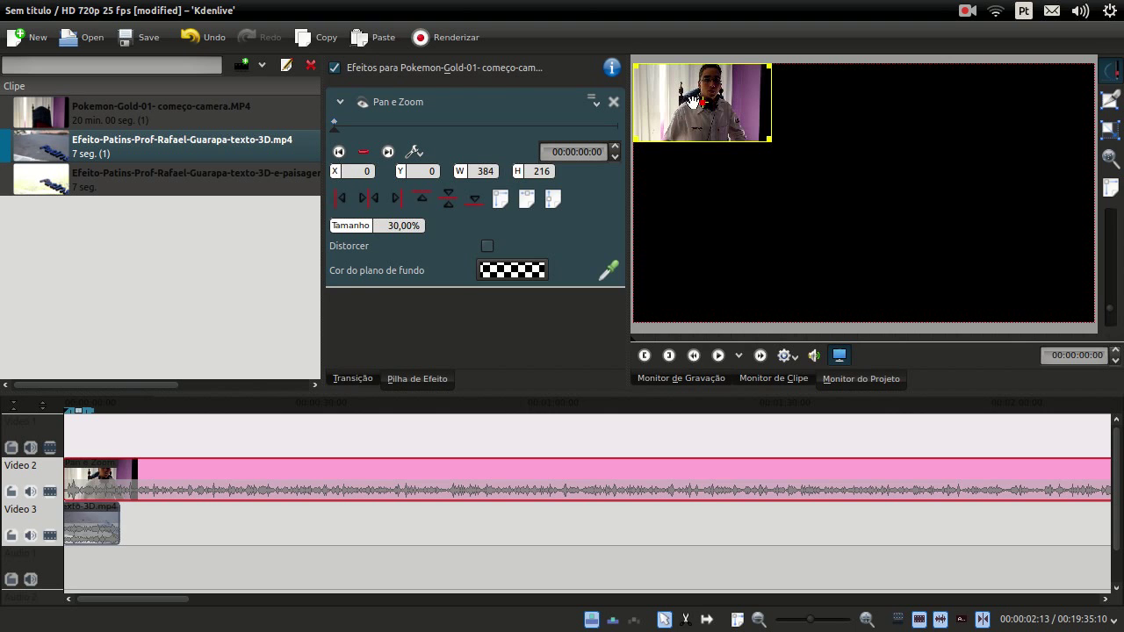
drag(693, 101, 1019, 280)
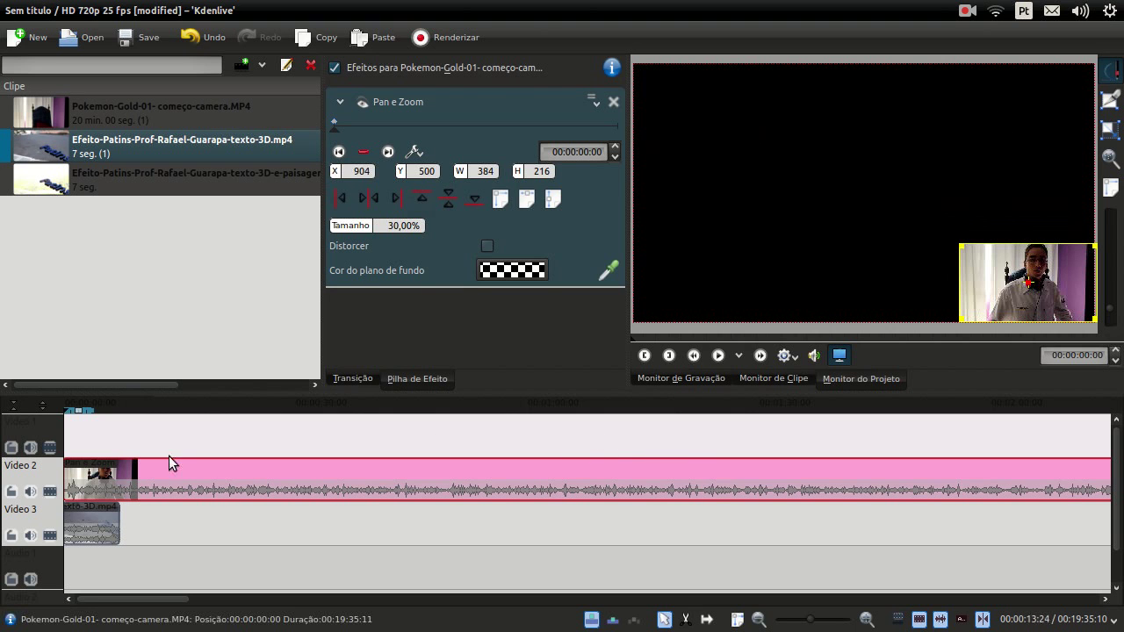
Add a Dissolver transition between the overlapping Video 2 and Video 3 clips and open its settings.
click(89, 443)
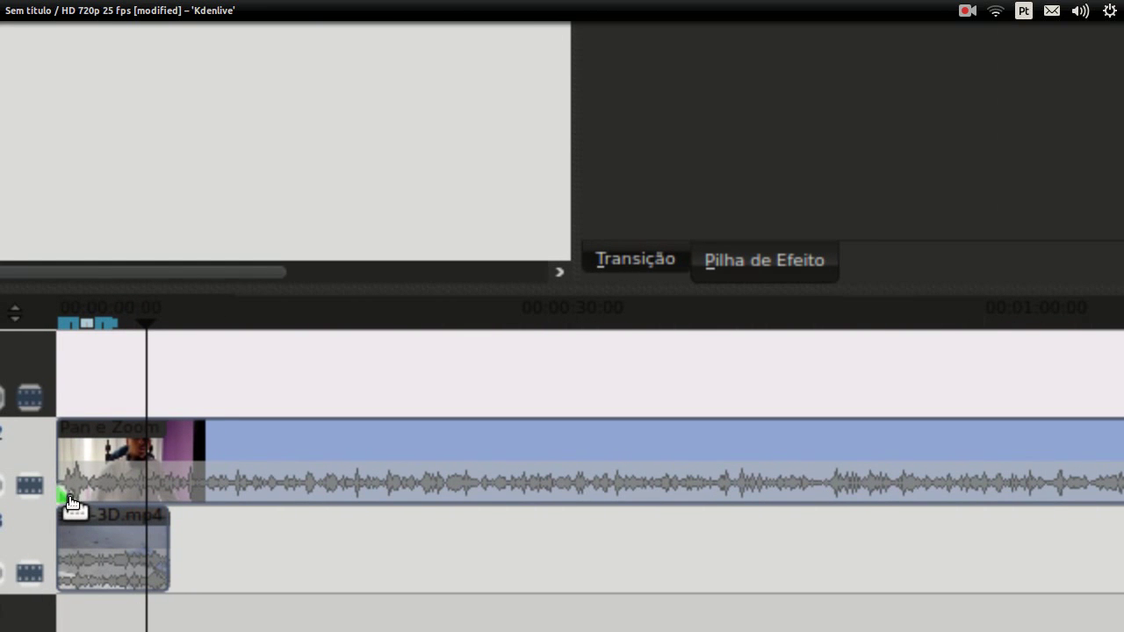
click(70, 497)
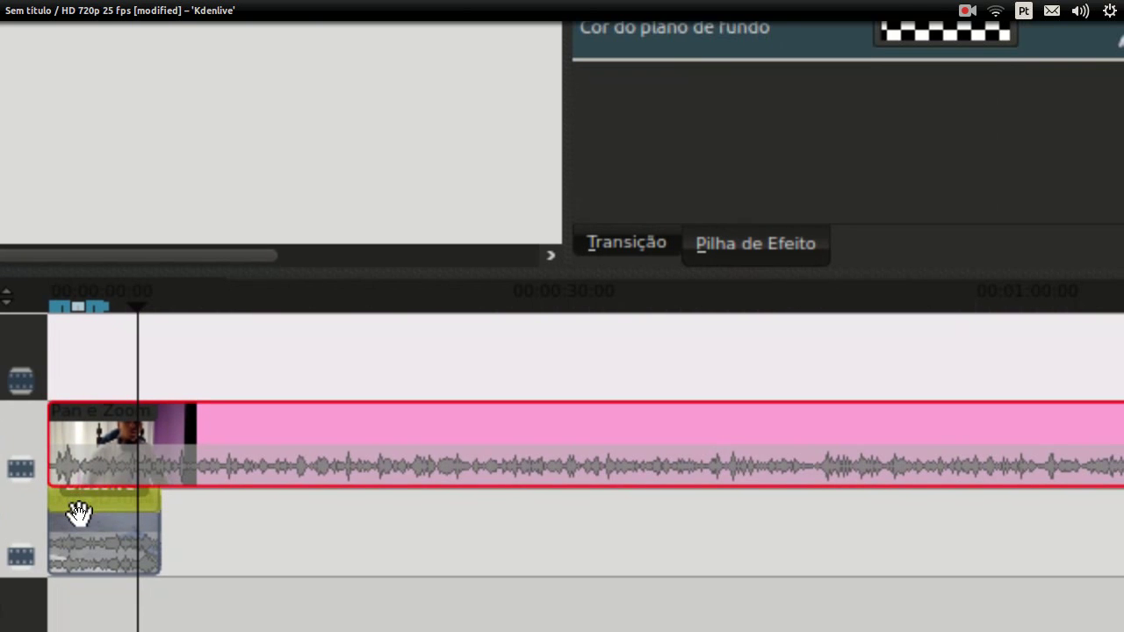
click(88, 501)
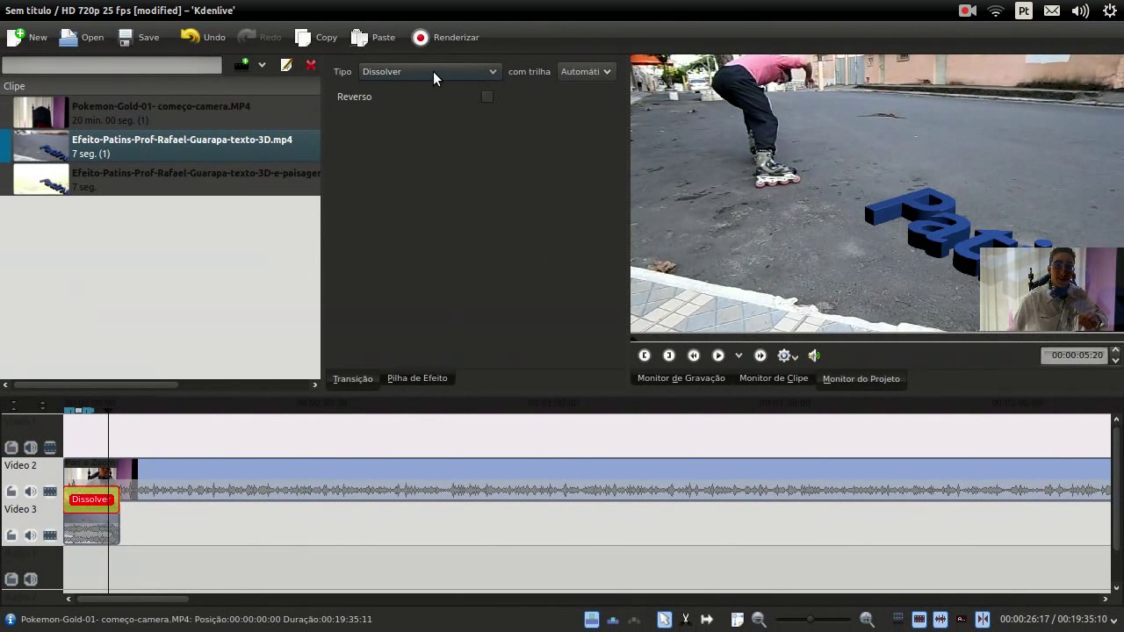
Compare the Video 2 clip's Pan e Zoom effect with the transition settings and scrub through the overlap to about 00:00:06:01.
click(145, 474)
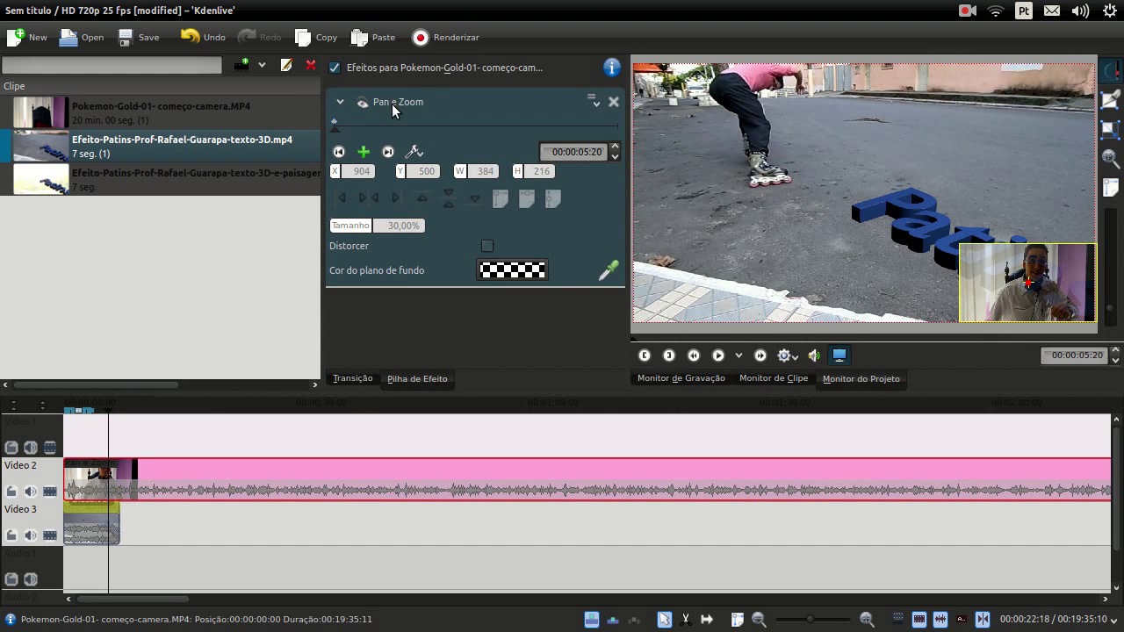
click(91, 515)
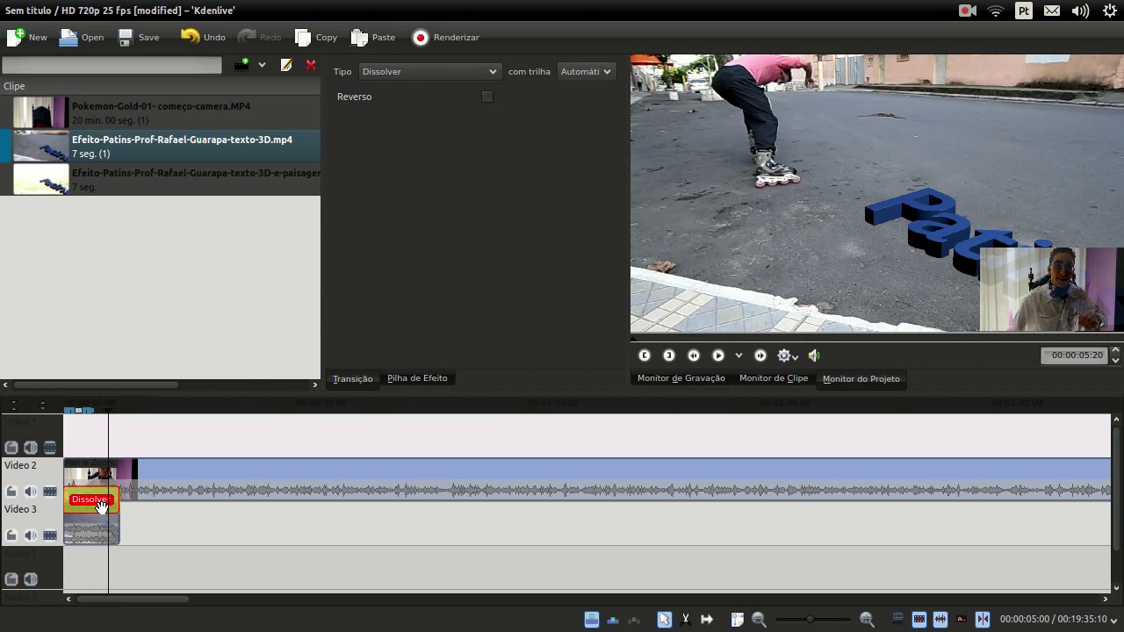
click(113, 452)
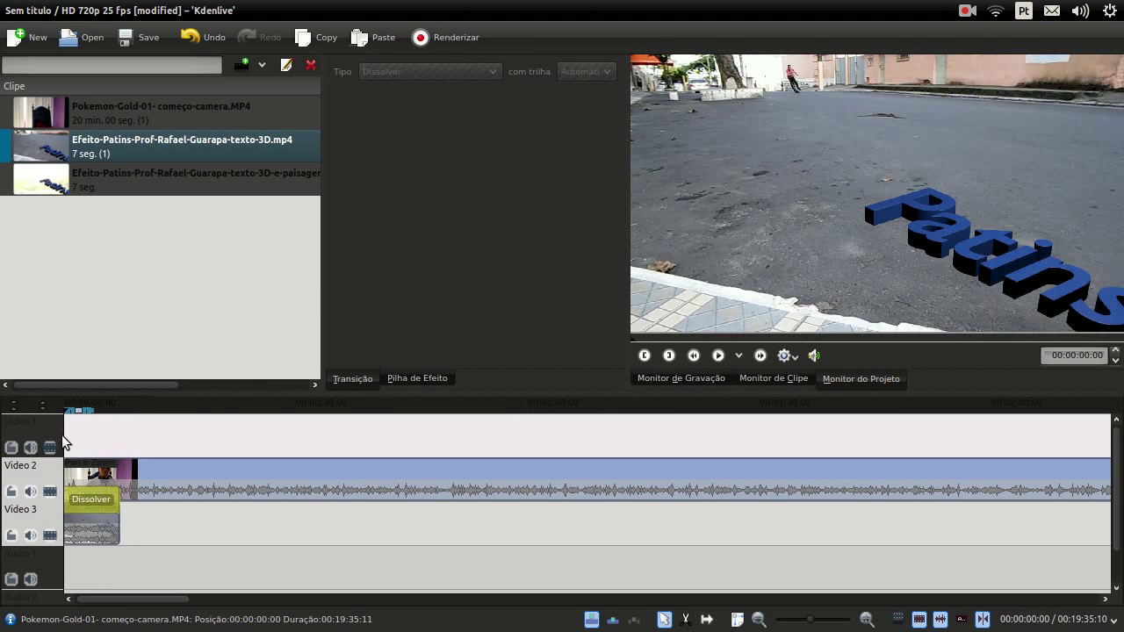
drag(65, 439, 110, 441)
Change the type of the transition between the Video 2 and Video 3 clips to Afim.
click(81, 496)
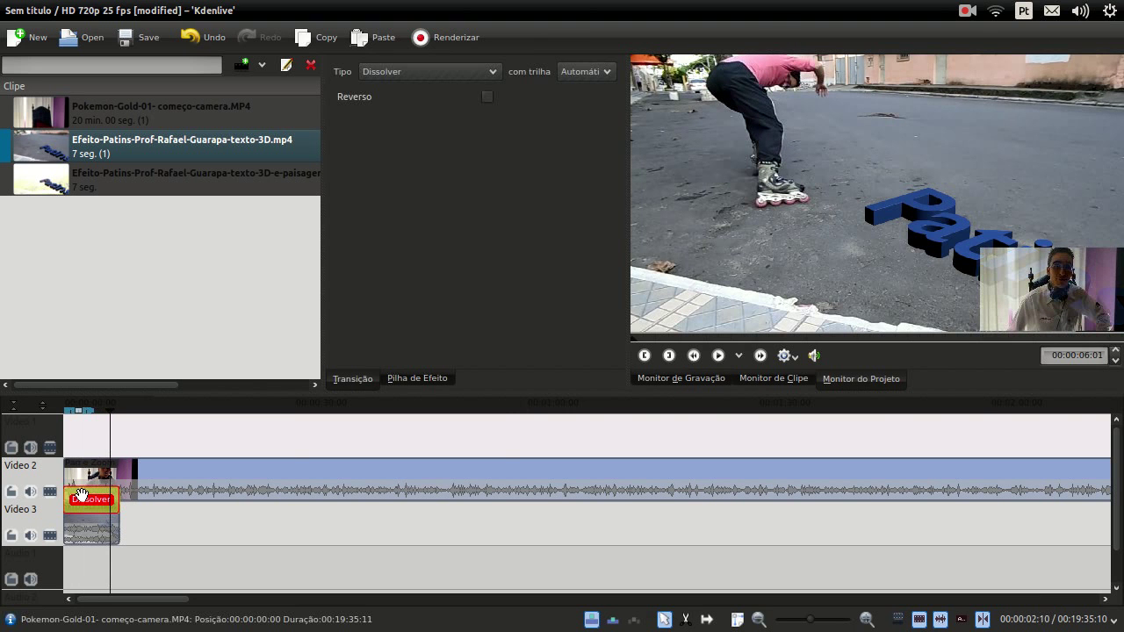
click(440, 73)
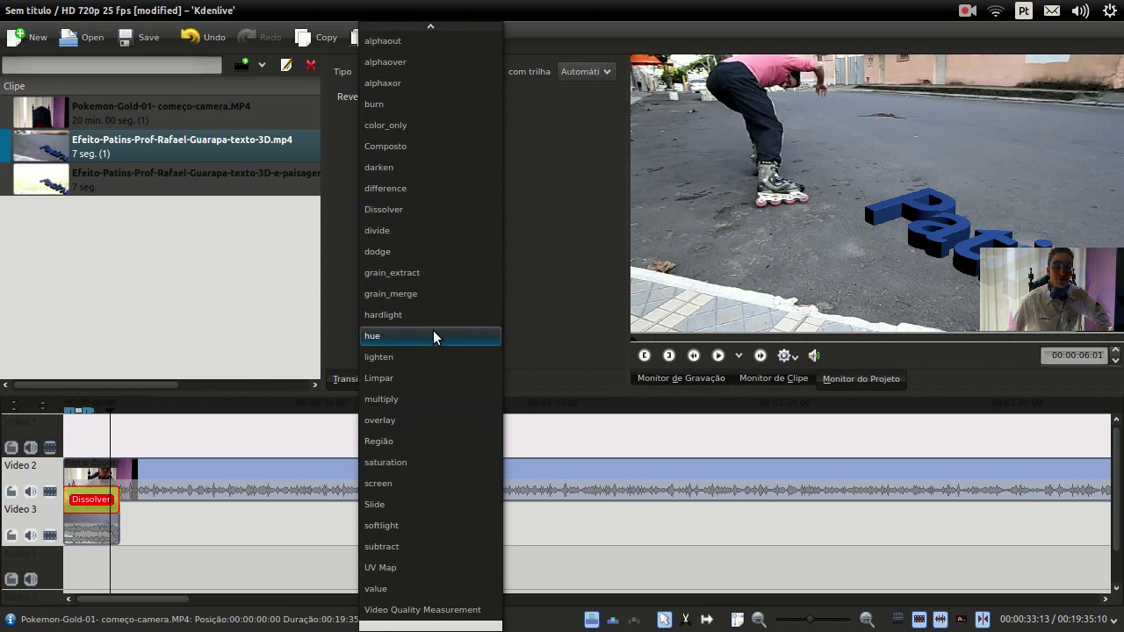
key(Escape)
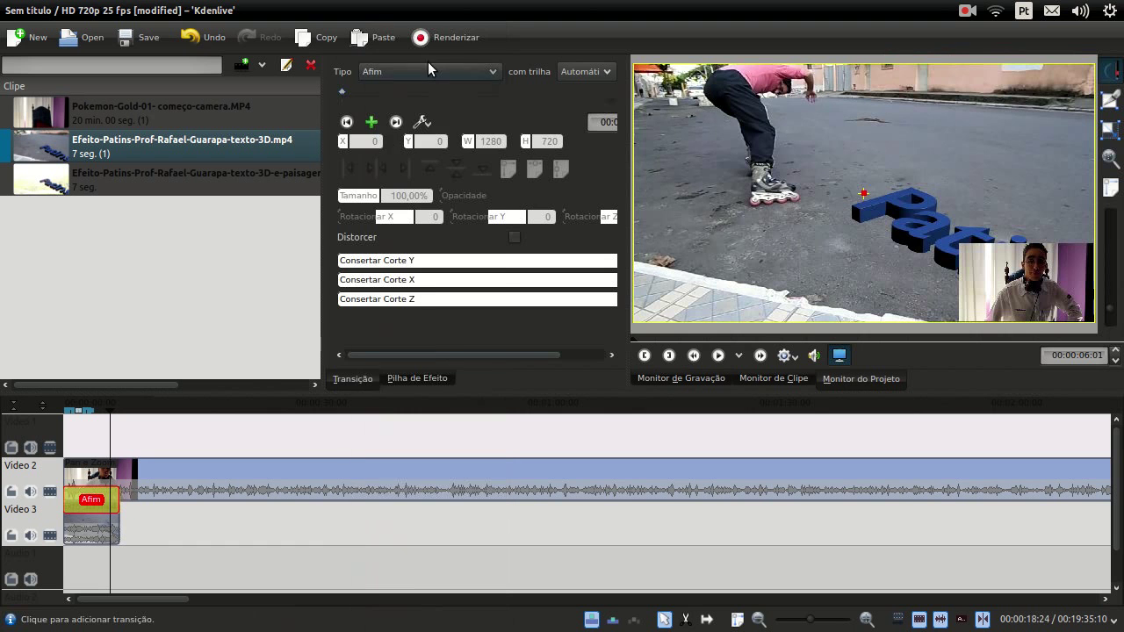
click(428, 66)
key(Escape)
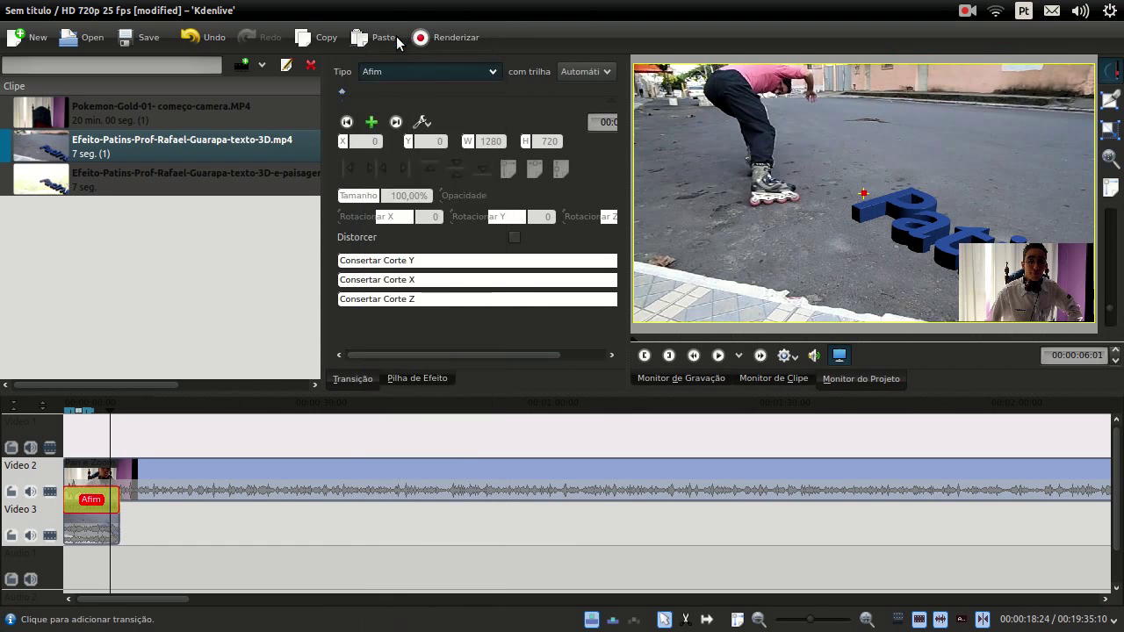
click(430, 63)
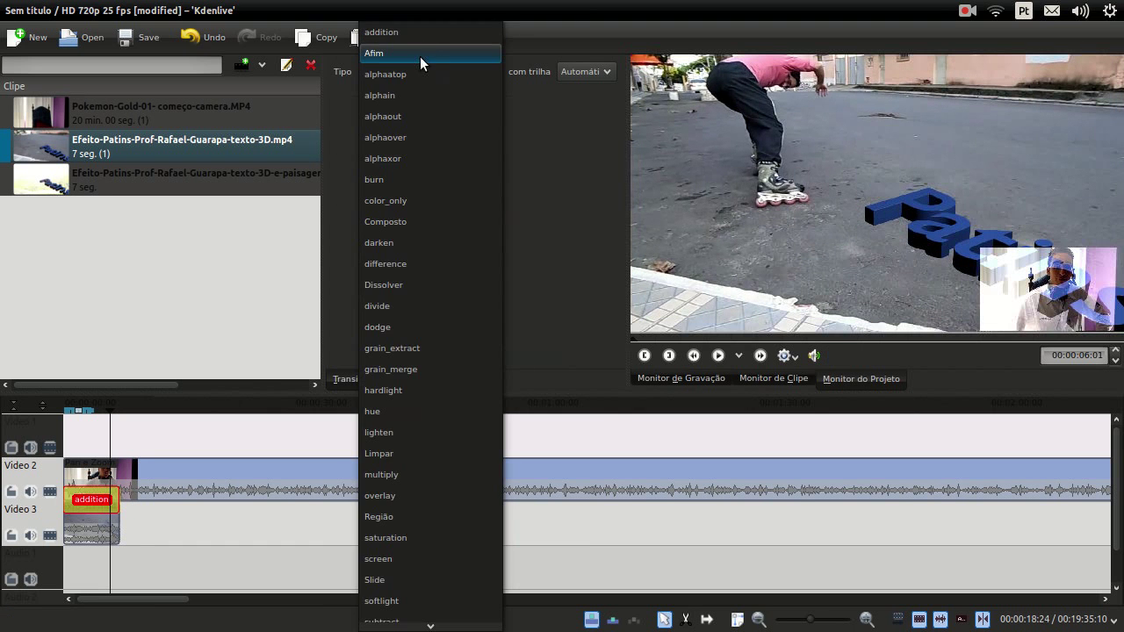
click(420, 54)
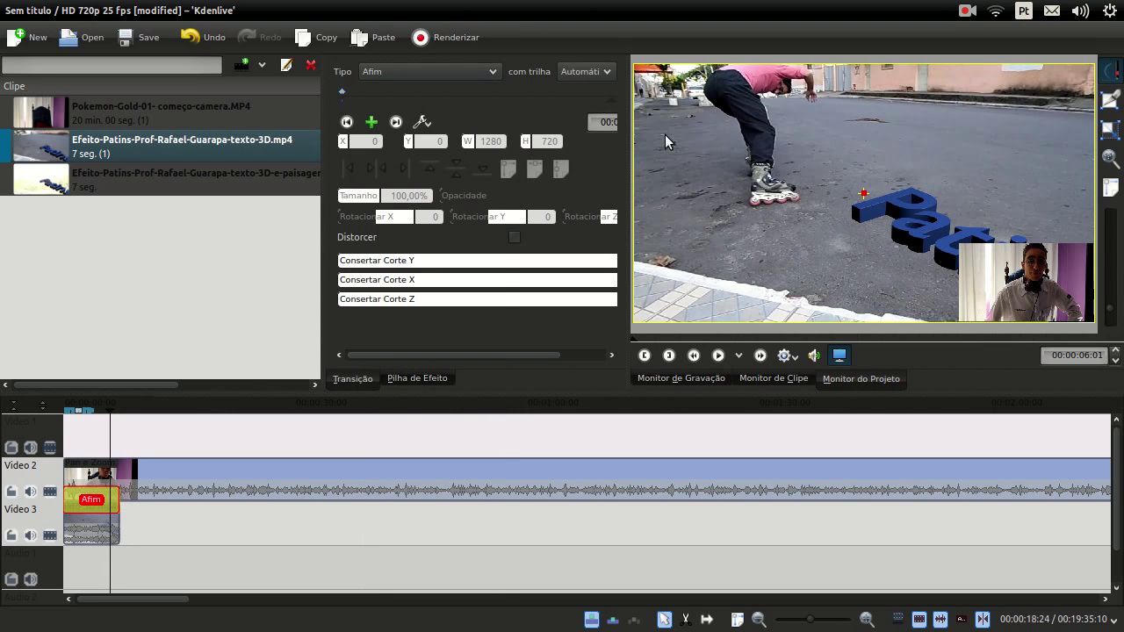
Try the alphaatop, alphain, alphaout, alphaxor, Composto and Dissolver types on the selected transition.
click(449, 70)
click(437, 79)
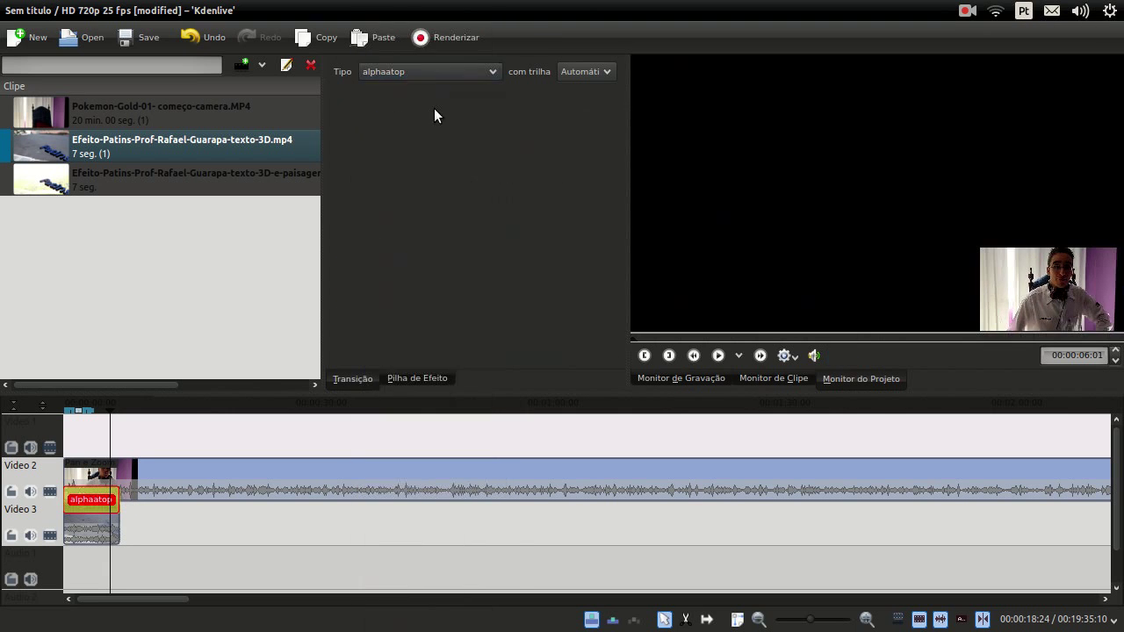
click(439, 73)
click(434, 86)
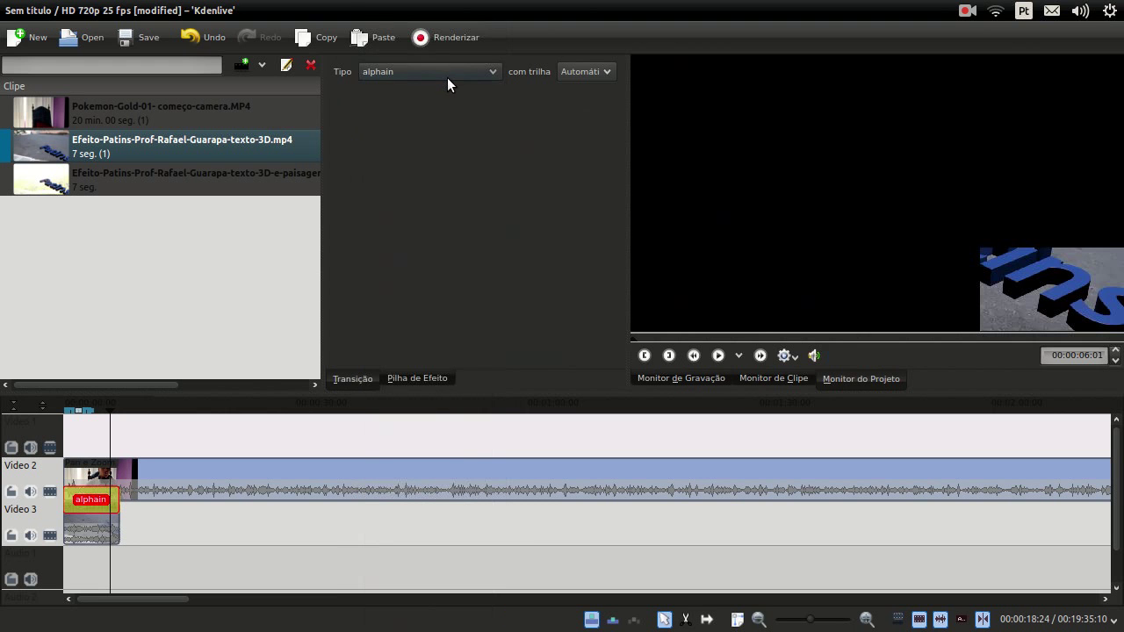
click(448, 77)
click(449, 99)
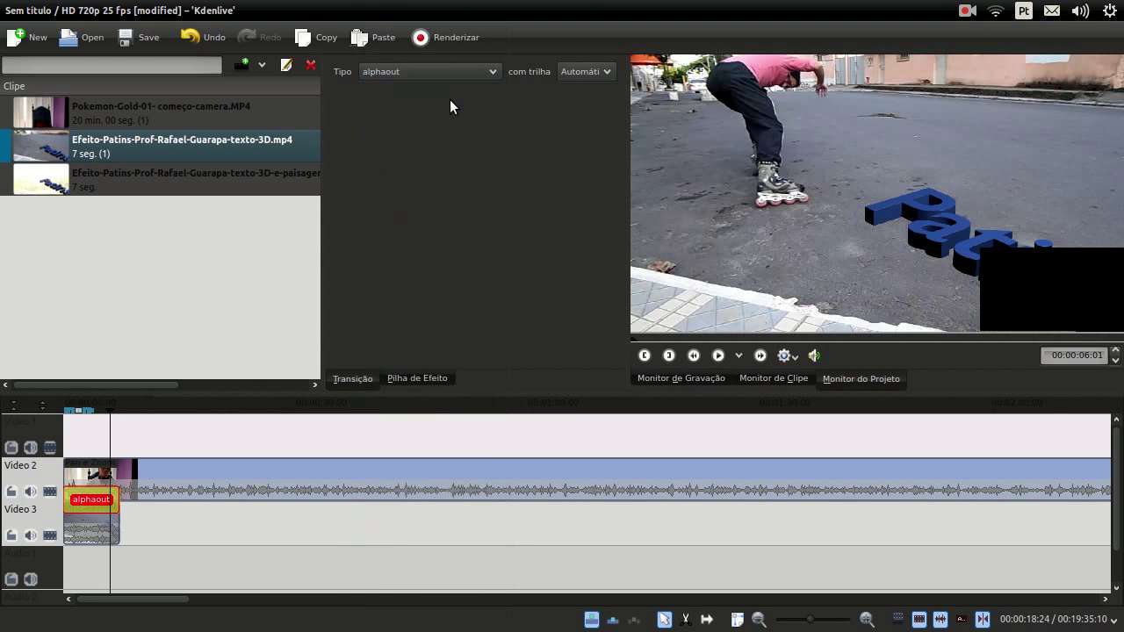
click(455, 73)
click(443, 116)
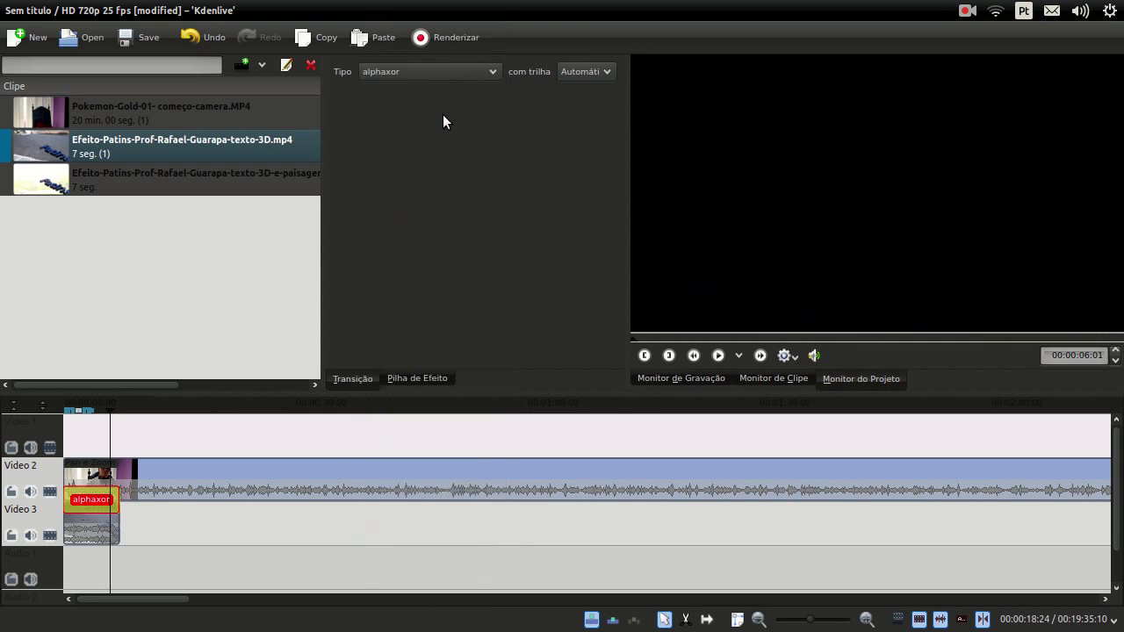
click(456, 76)
click(437, 171)
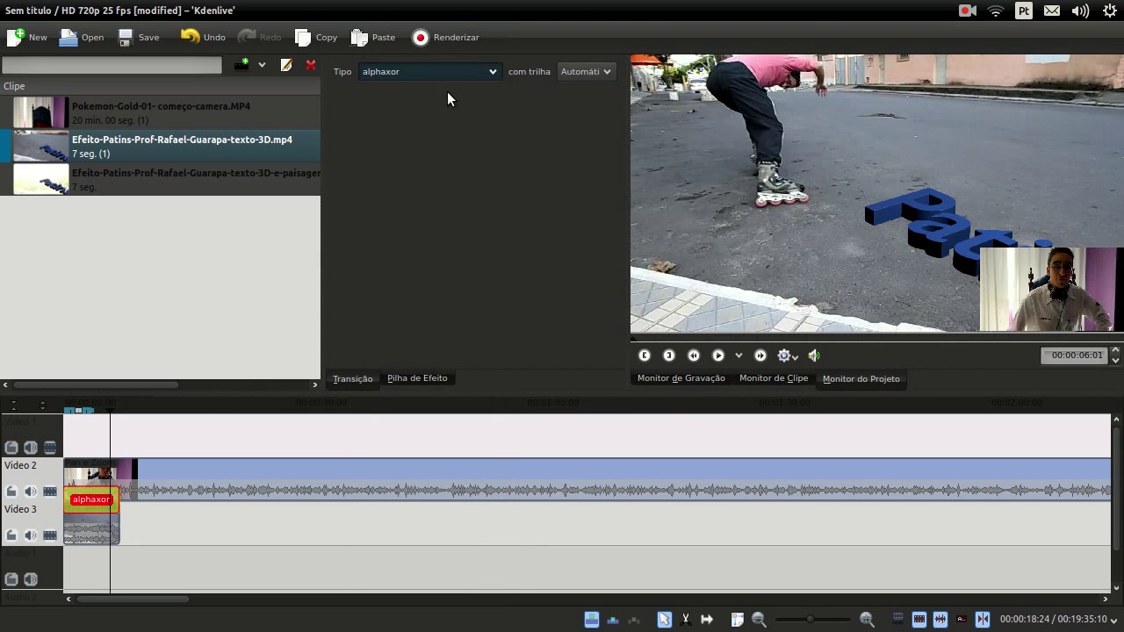
click(444, 70)
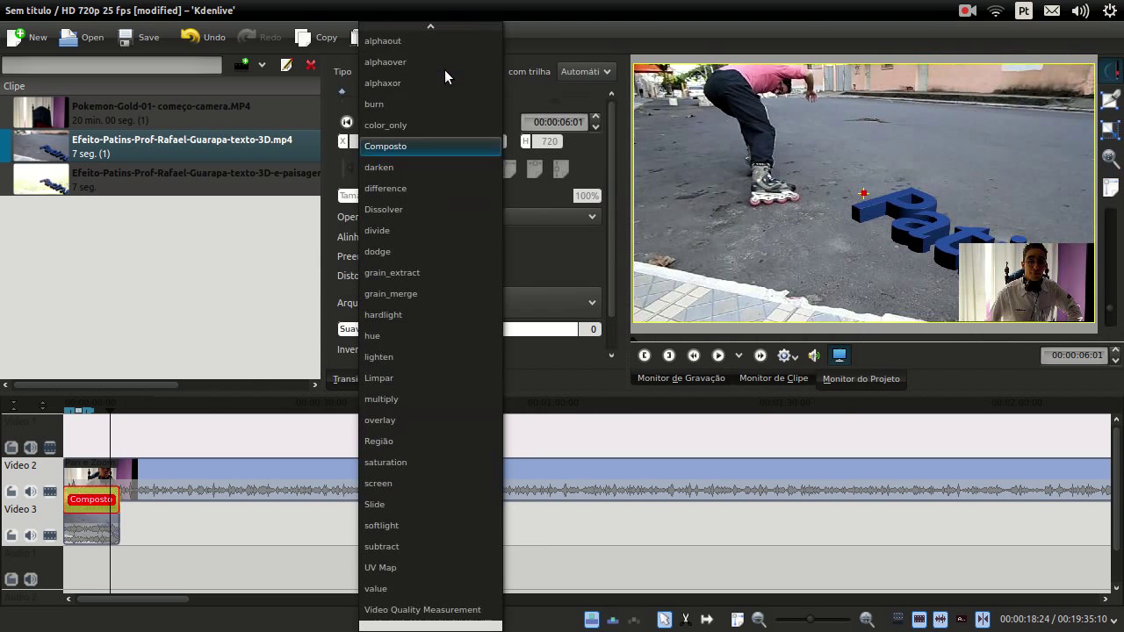
click(431, 204)
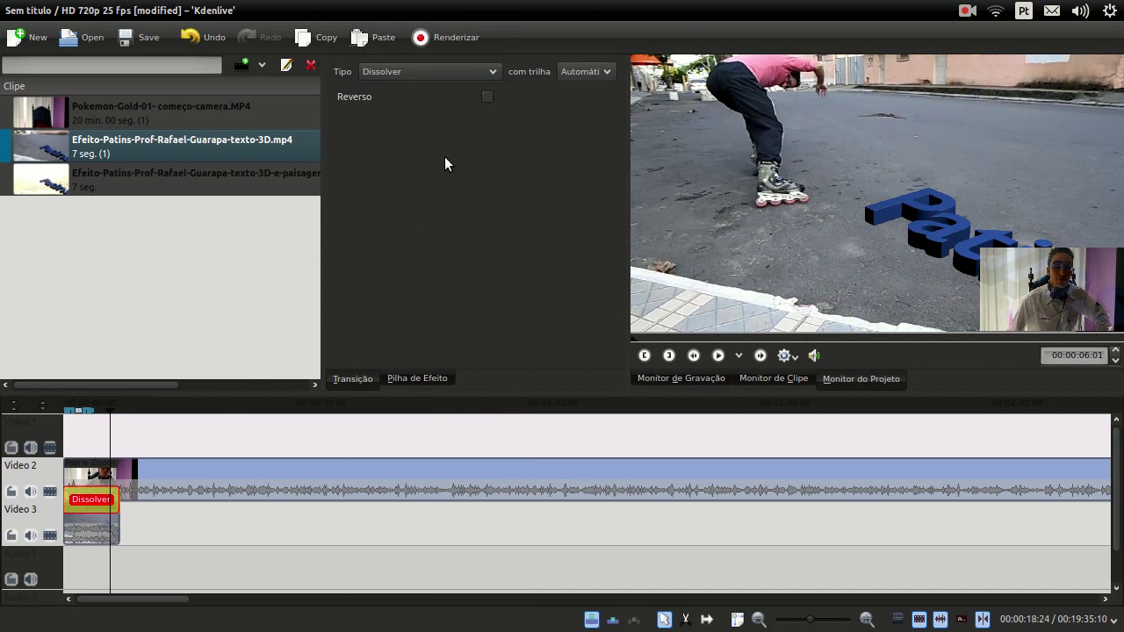
Switch the transition type back to Afim.
click(449, 73)
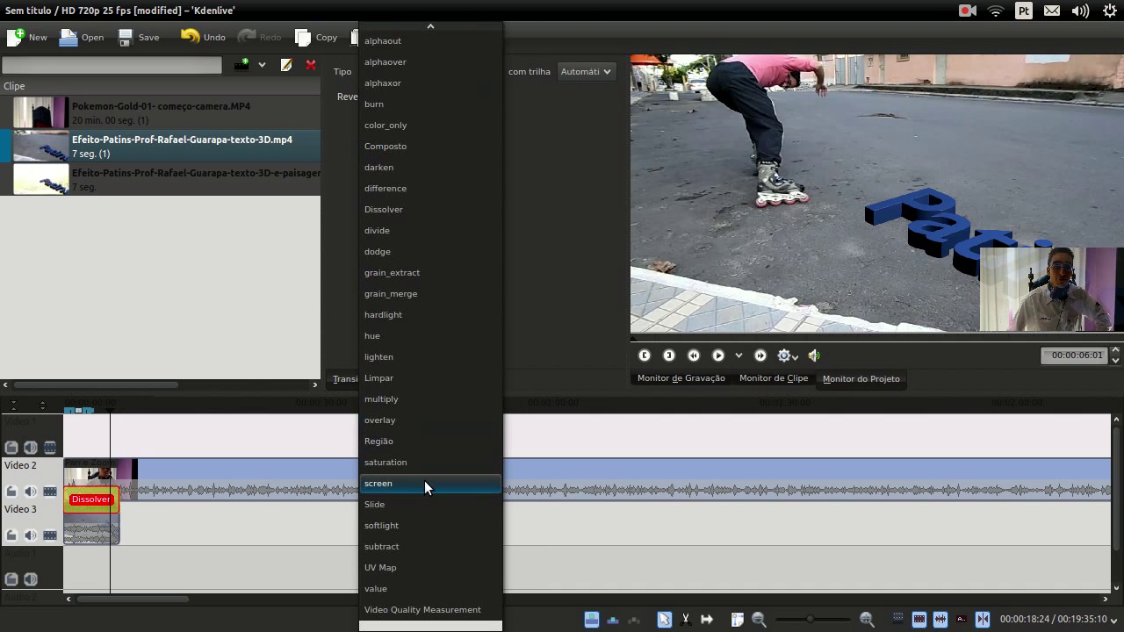
scroll(444, 412, up, 2)
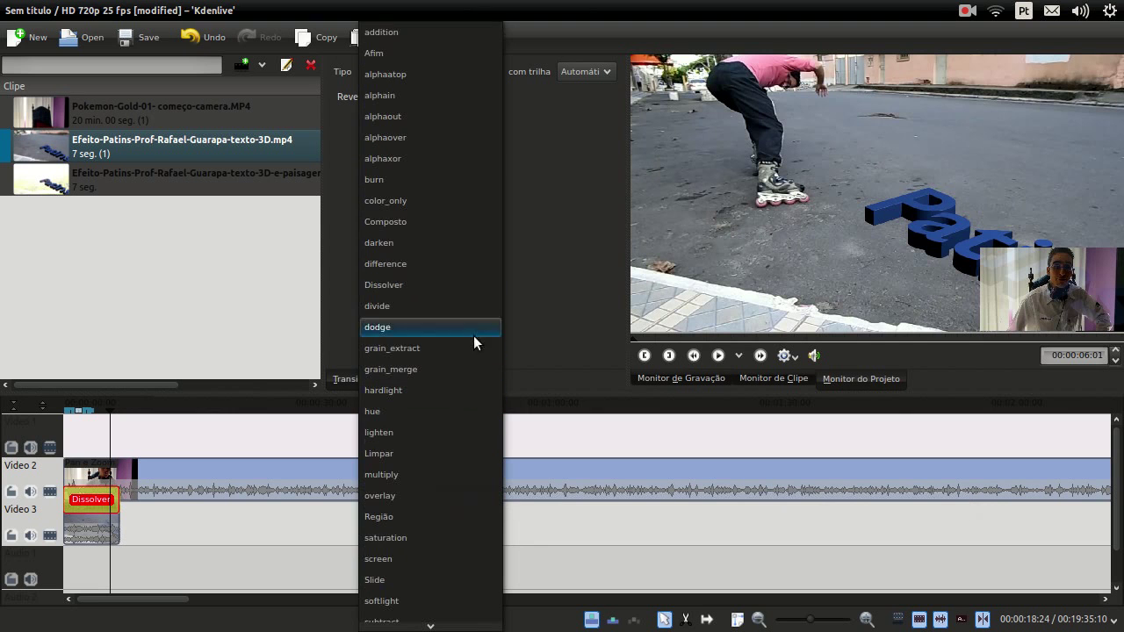
click(421, 54)
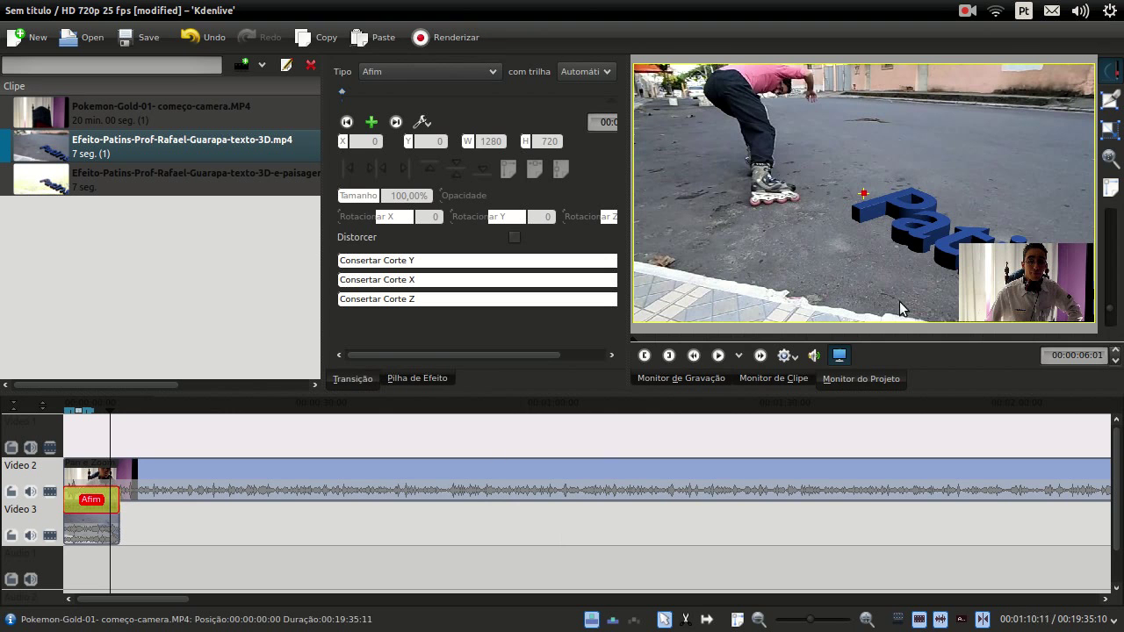
Preview the overlaid clips from the project start, then check the picture past the transition's end at 00:00:09:16.
click(88, 455)
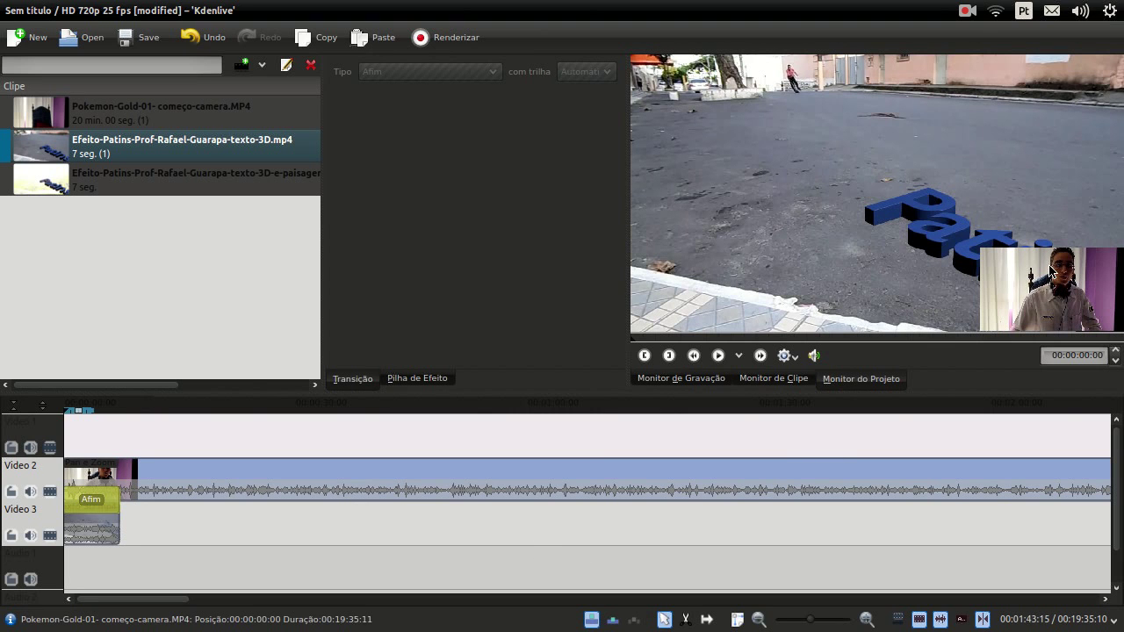
click(720, 355)
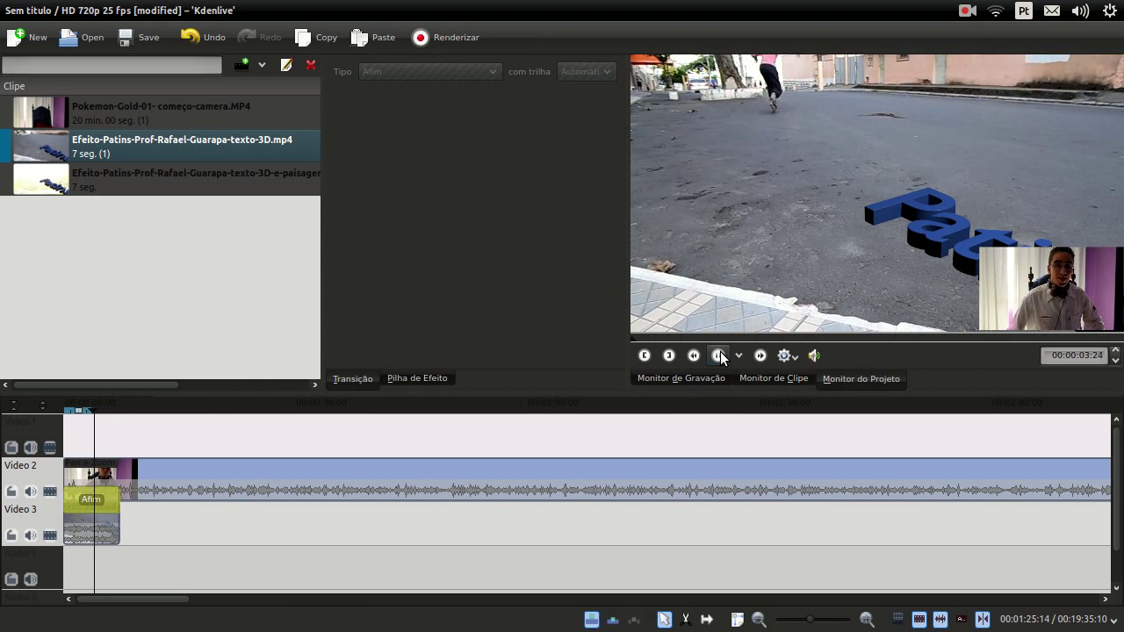
click(720, 356)
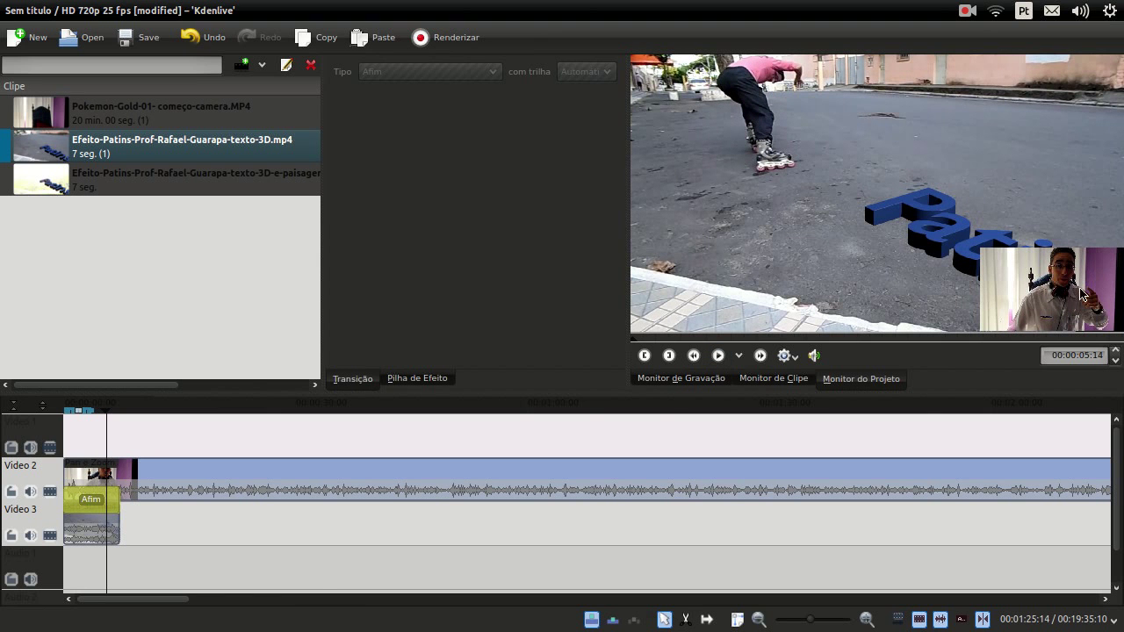
click(95, 503)
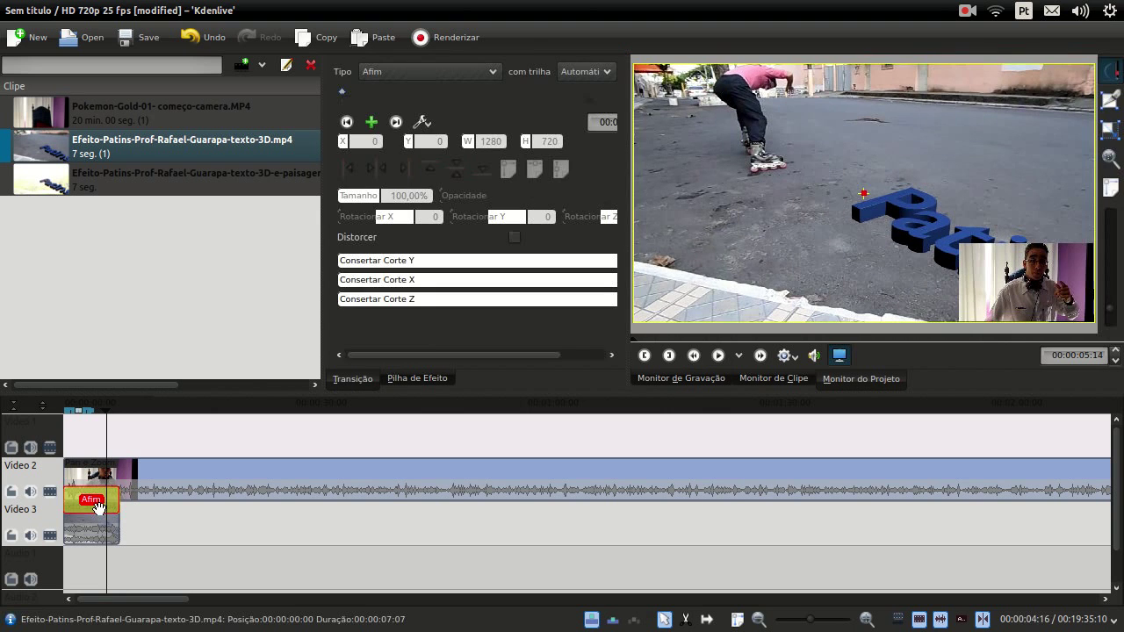
click(137, 522)
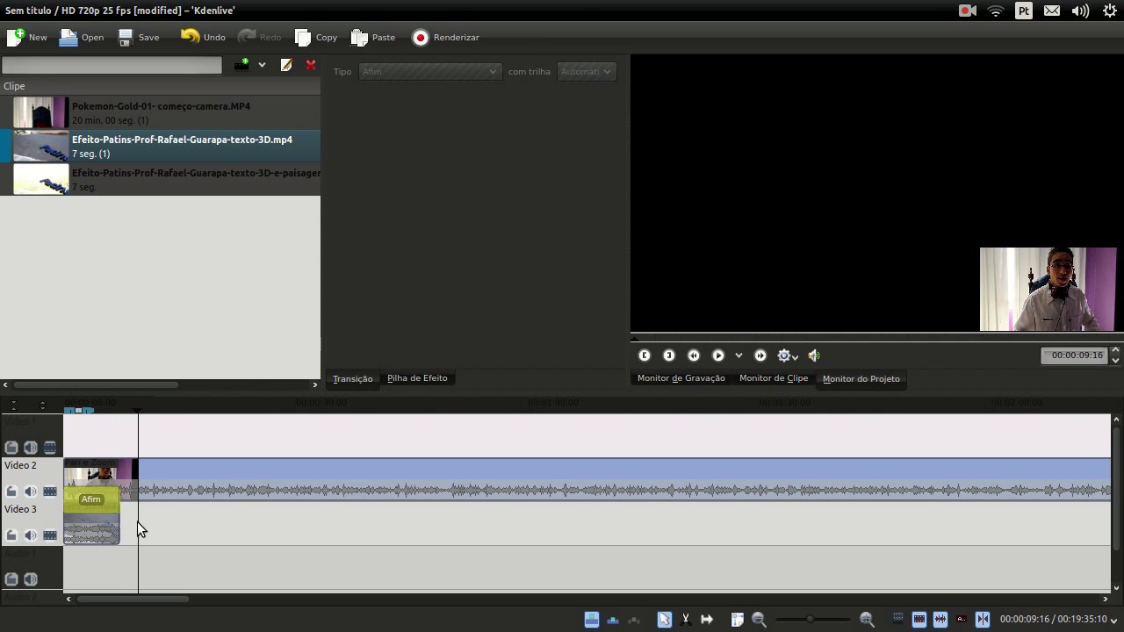
Cut the Video 2 clip at 00:00:46:14.
click(425, 468)
key(shift+r)
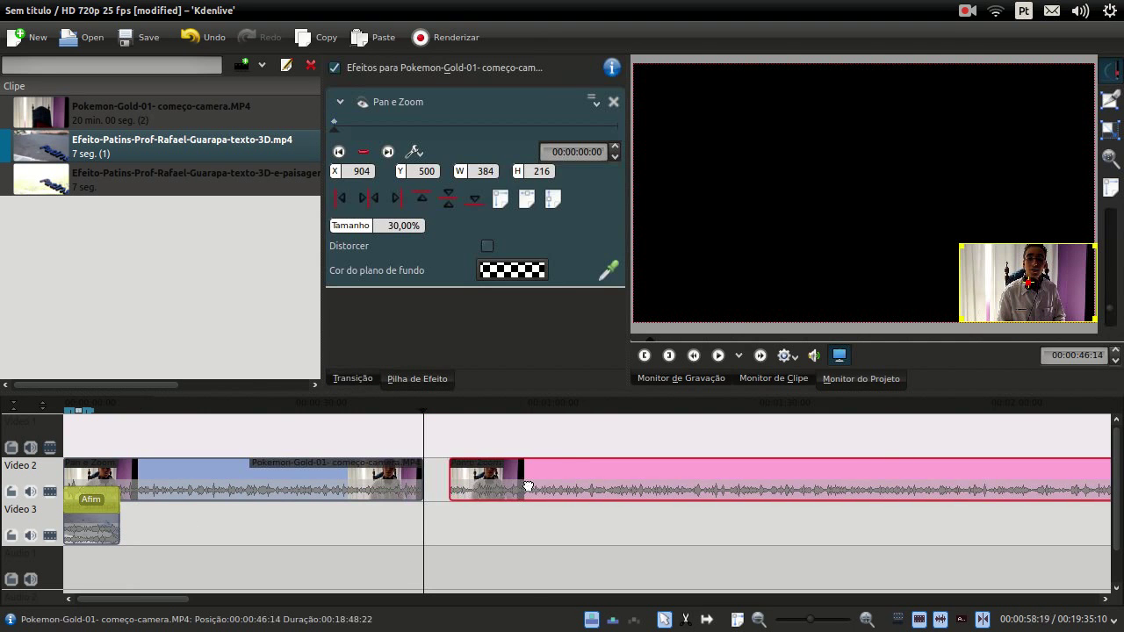
Delete the Video 2 segment after the cut, then cut the camera clip at 00:00:07:03 and delete the remainder.
key(Delete)
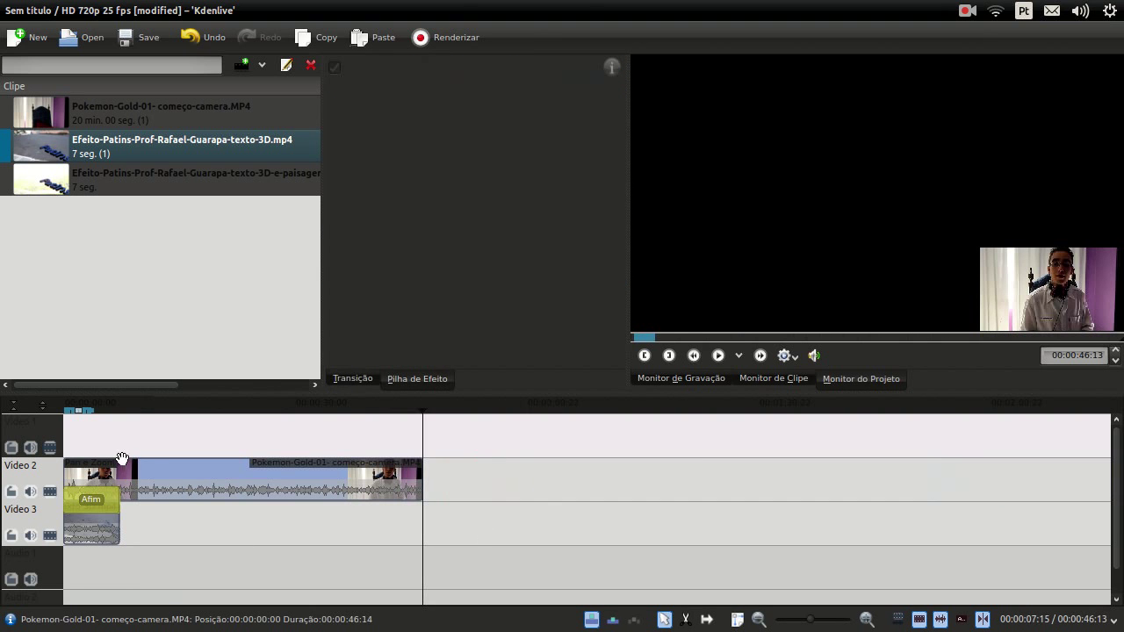
click(119, 446)
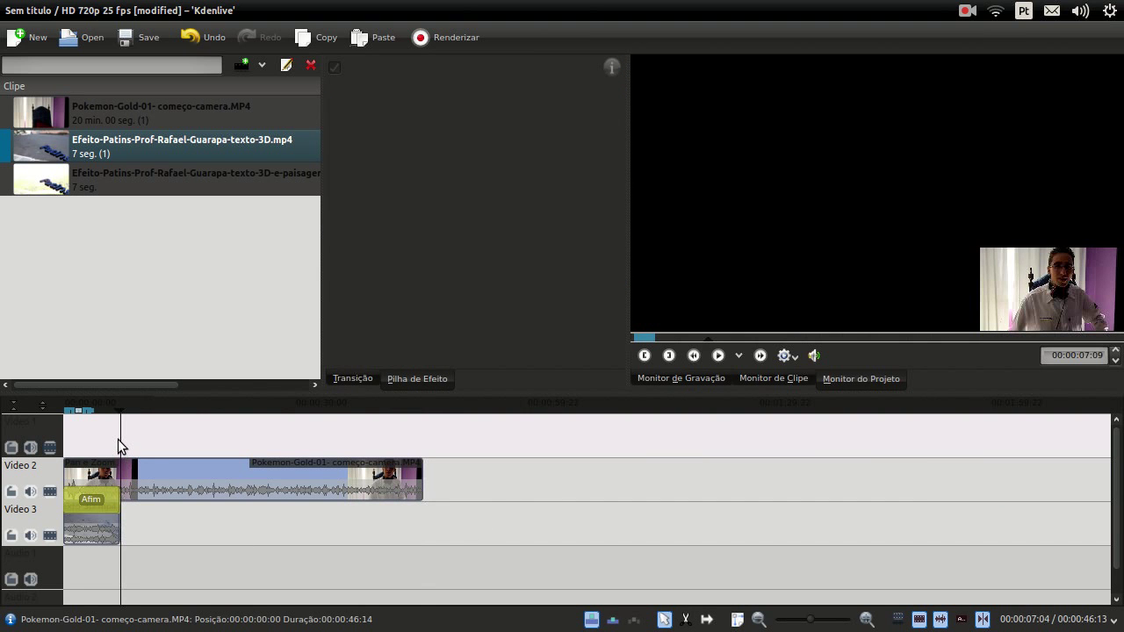
click(145, 479)
key(shift+r)
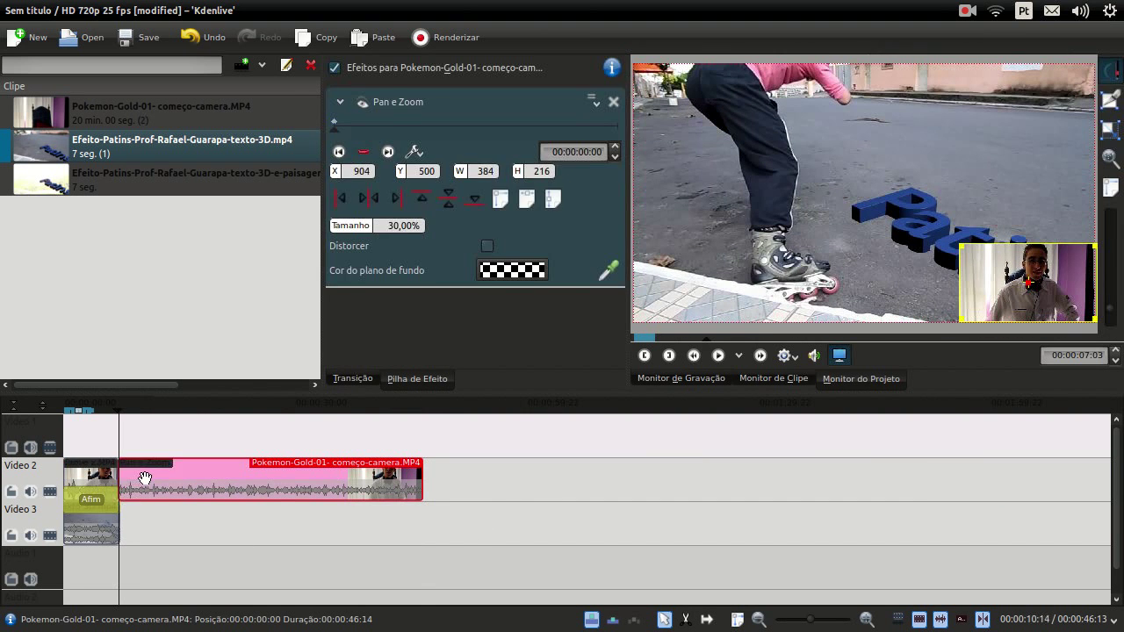
key(Delete)
Scrub through the trimmed overlay to its end and examine how the two clips line up at closer and wider timeline scales.
drag(106, 444, 95, 476)
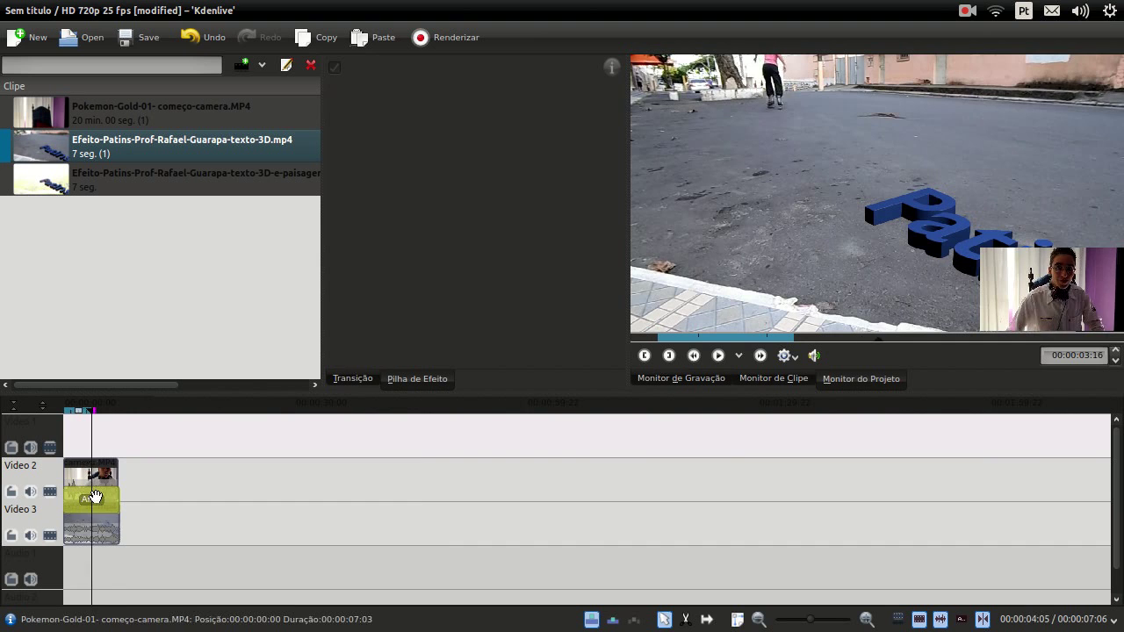
click(146, 466)
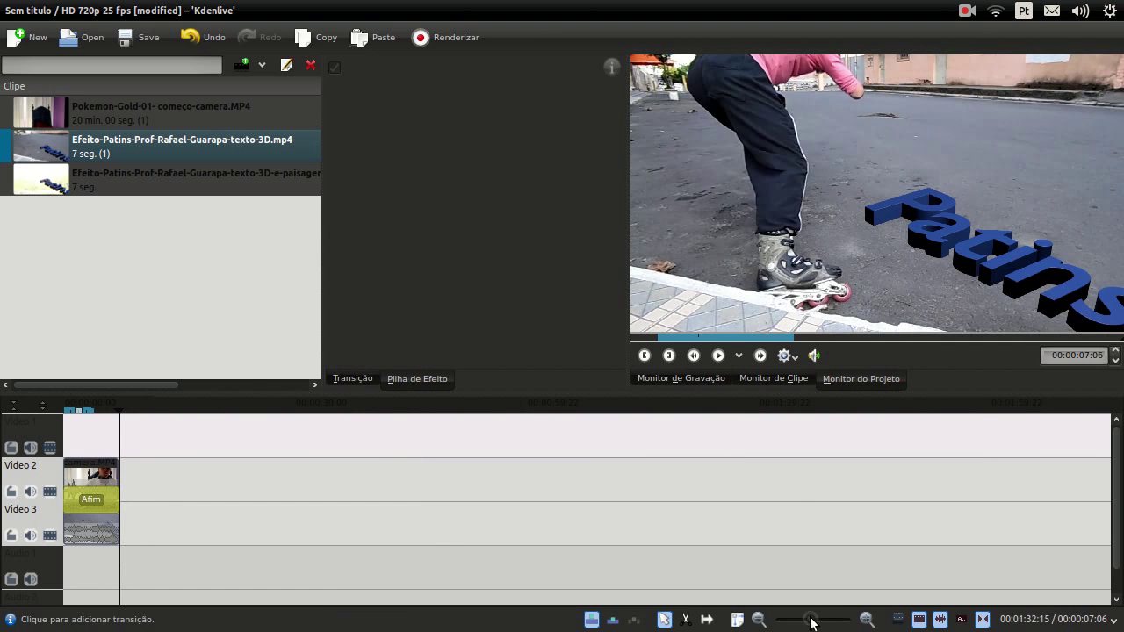
click(866, 620)
click(866, 620)
click(867, 620)
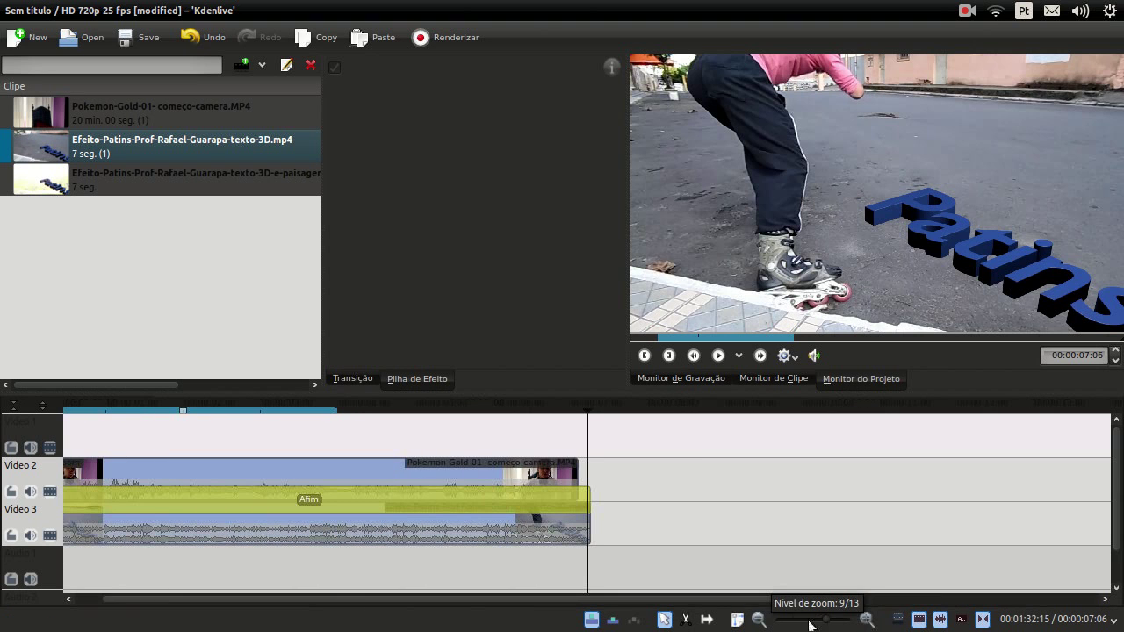
click(760, 620)
click(762, 620)
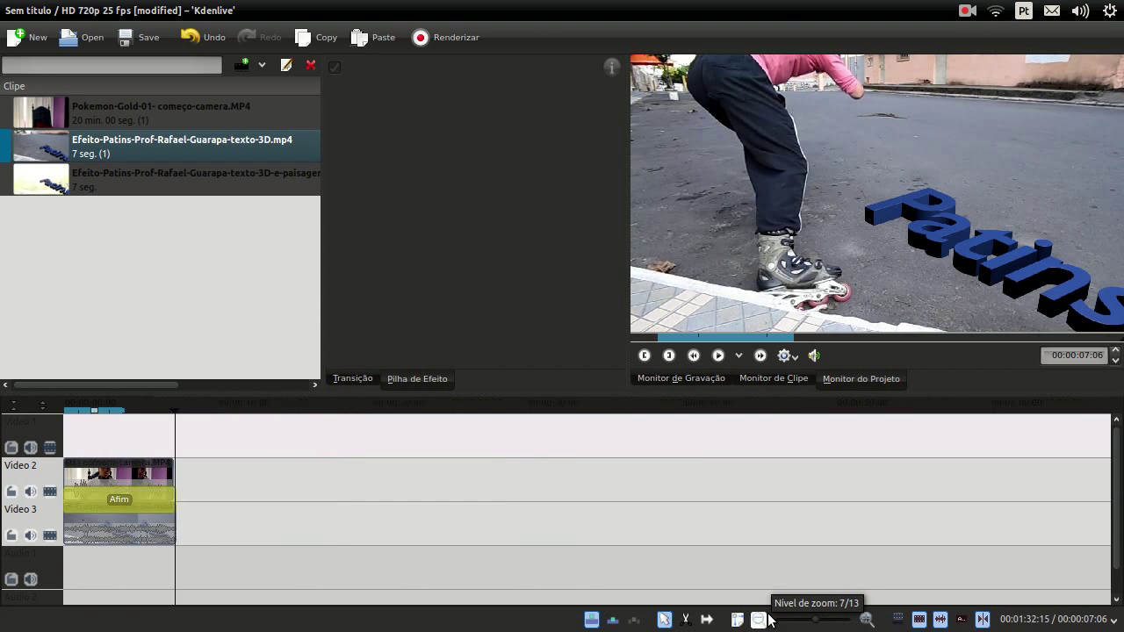
click(762, 619)
click(867, 620)
click(866, 620)
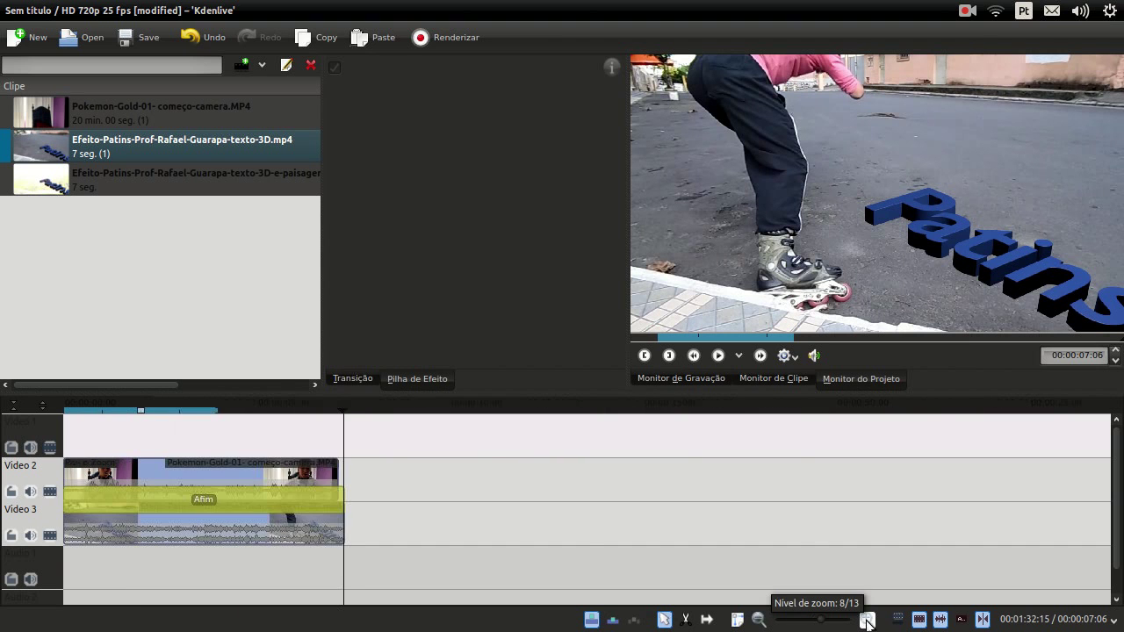
click(867, 620)
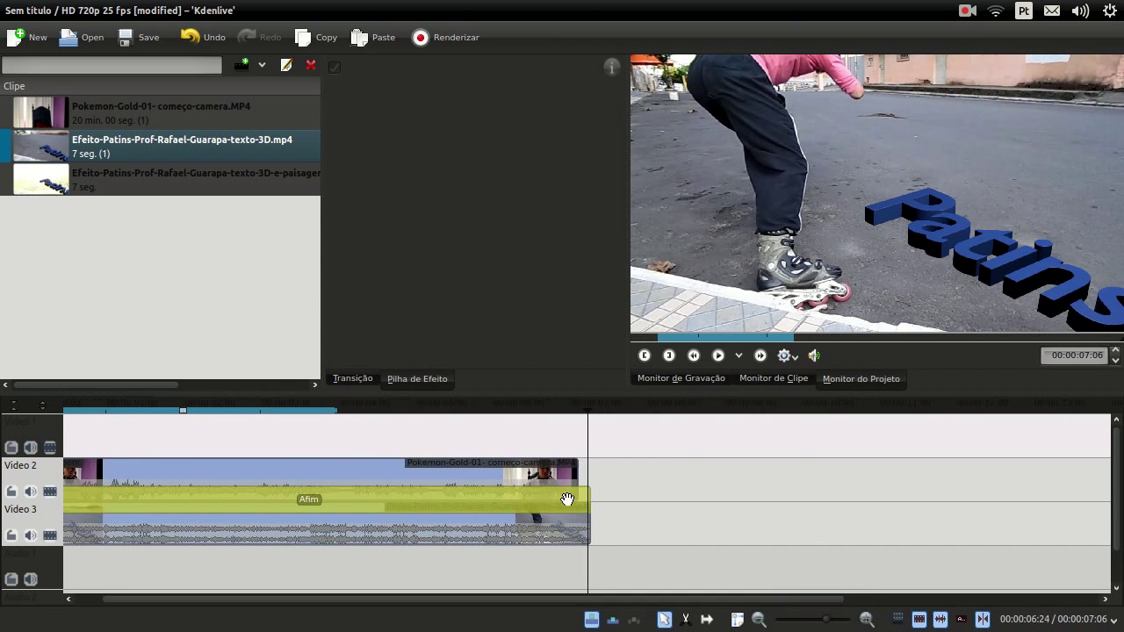
Preview the overlay from near the project start and inspect the timeline from frame detail to full overview, returning to 00:00:00:00.
click(92, 450)
key(space)
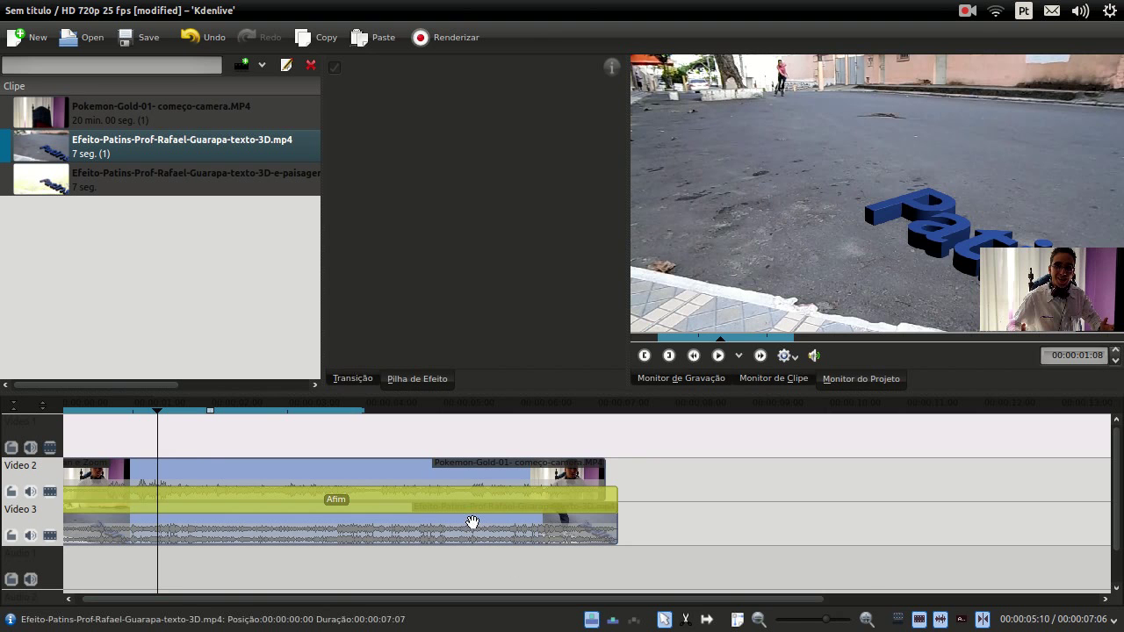
scroll(460, 530, down, 3)
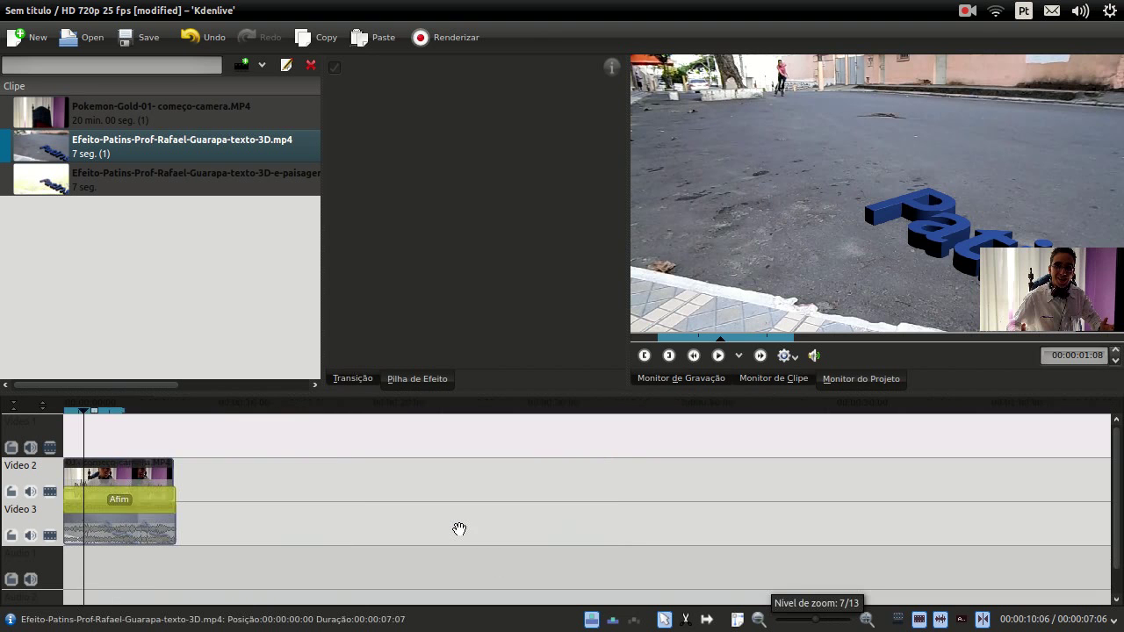
scroll(459, 529, up, 2)
scroll(460, 529, up, 3)
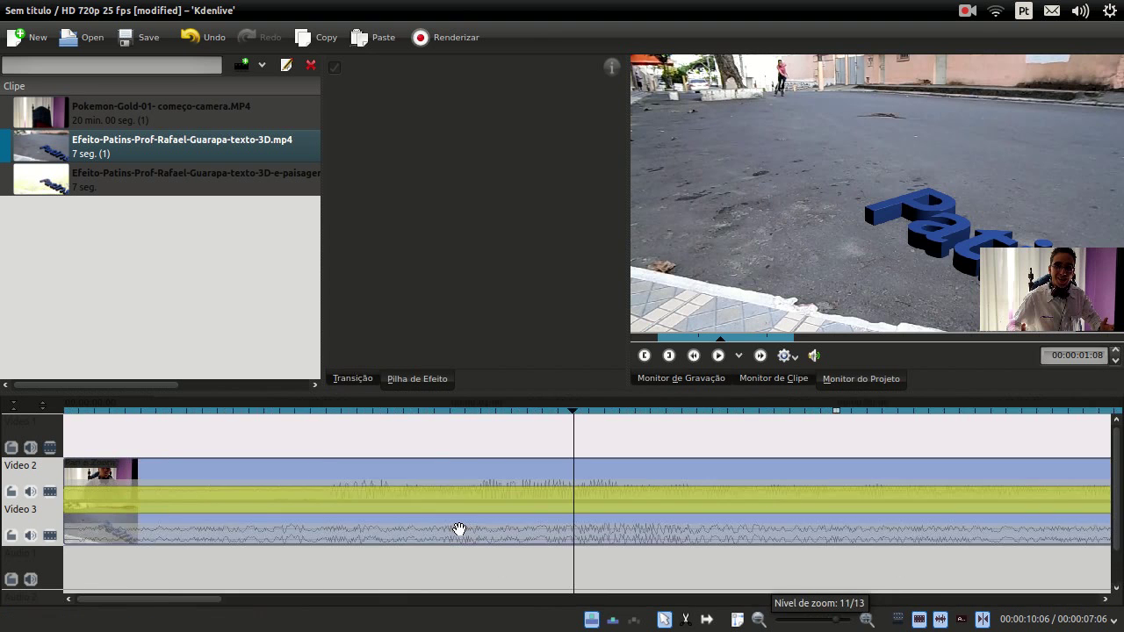
scroll(460, 530, down, 2)
scroll(459, 530, up, 4)
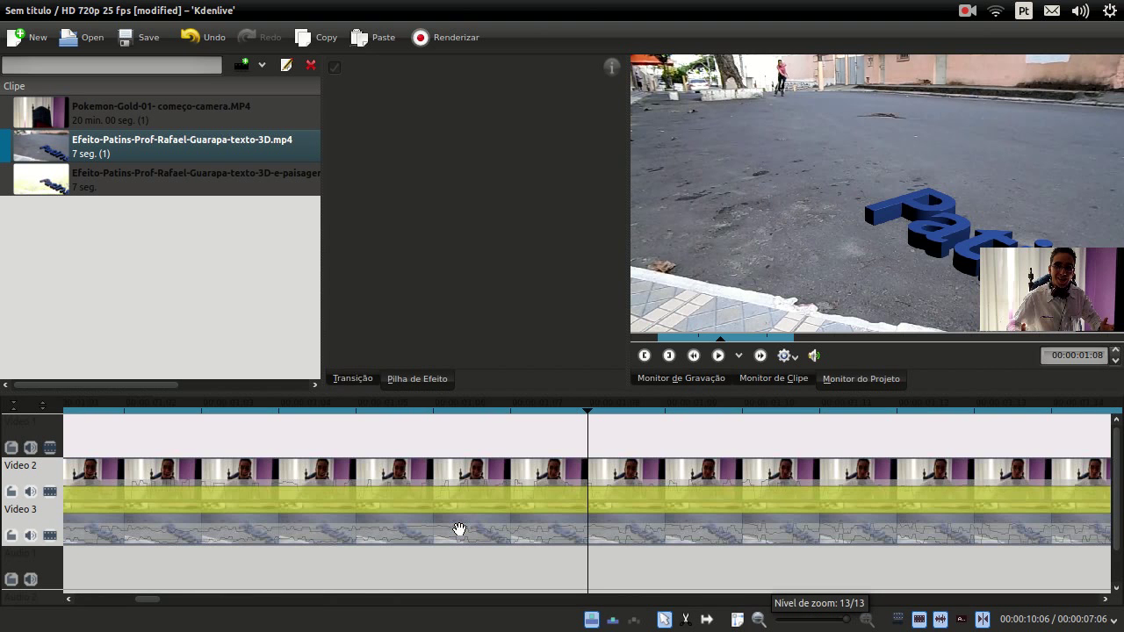
scroll(459, 530, down, 5)
scroll(459, 529, up, 1)
key(j)
scroll(111, 425, down, 1)
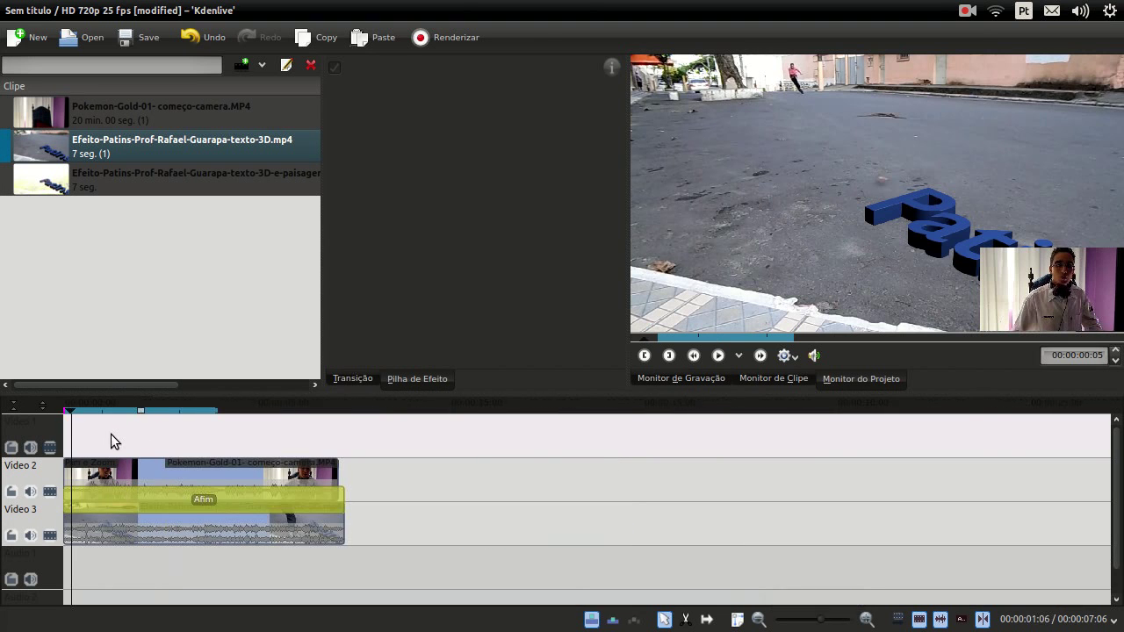
scroll(105, 435, down, 3)
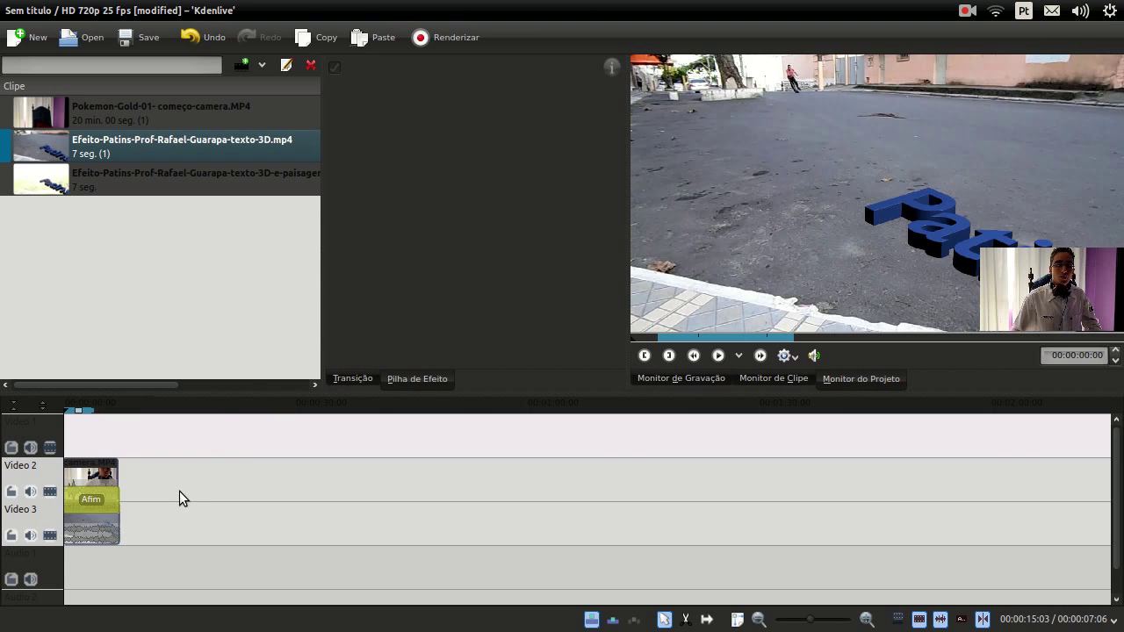
Examine the Aparar e transformar effects available for both clips and the Pan e Zoom settings already on the camera clip.
right_click(102, 539)
mouse_move(145, 535)
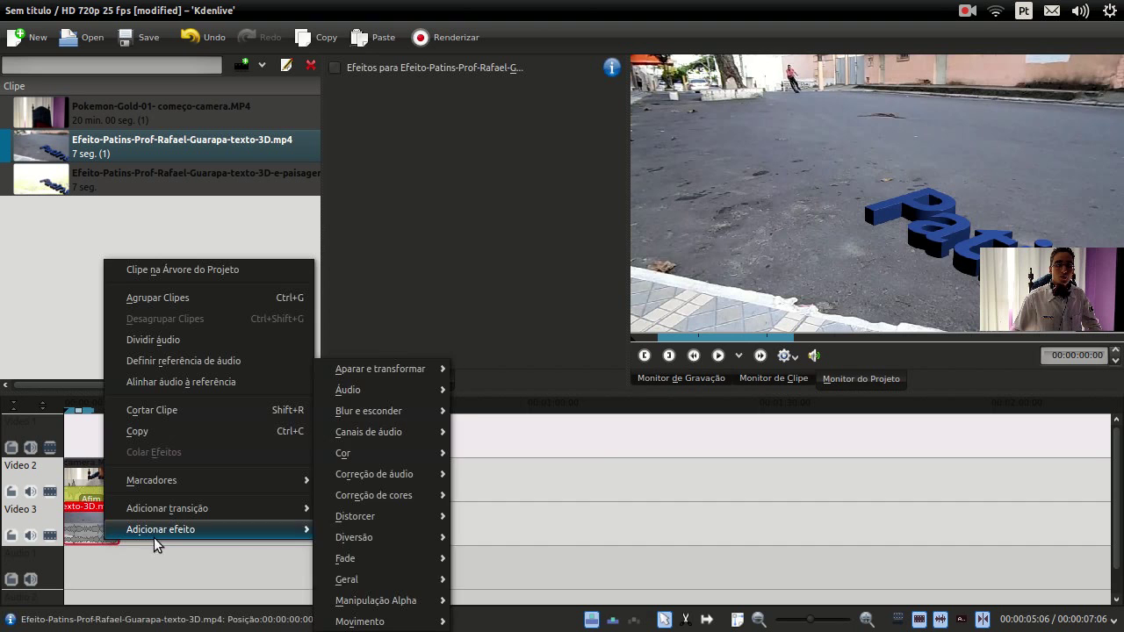
mouse_move(424, 370)
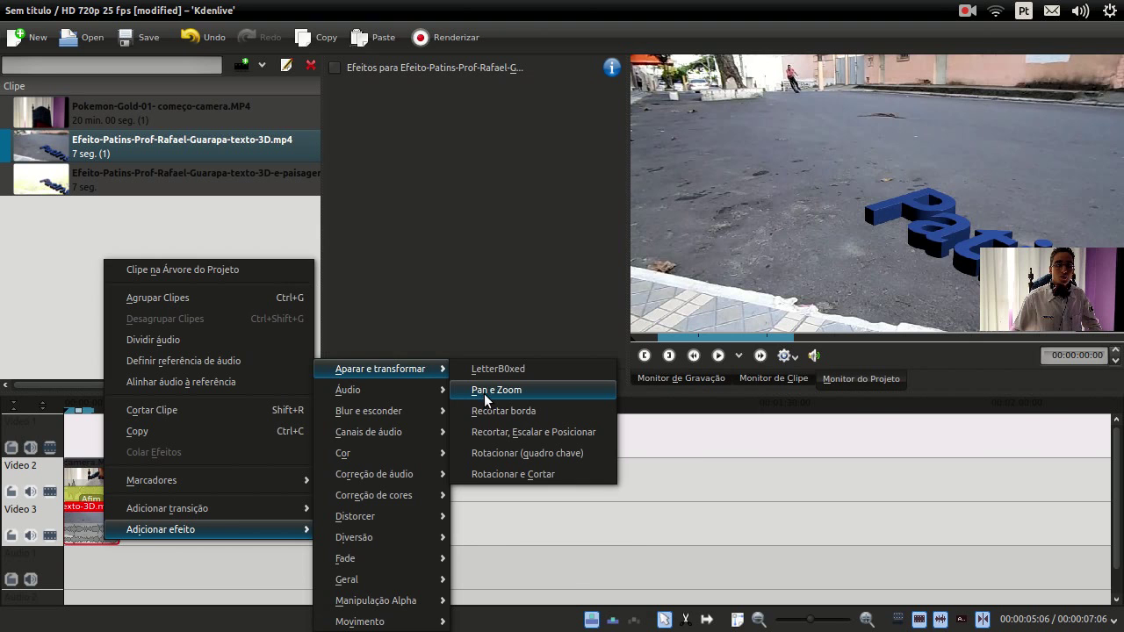
click(572, 559)
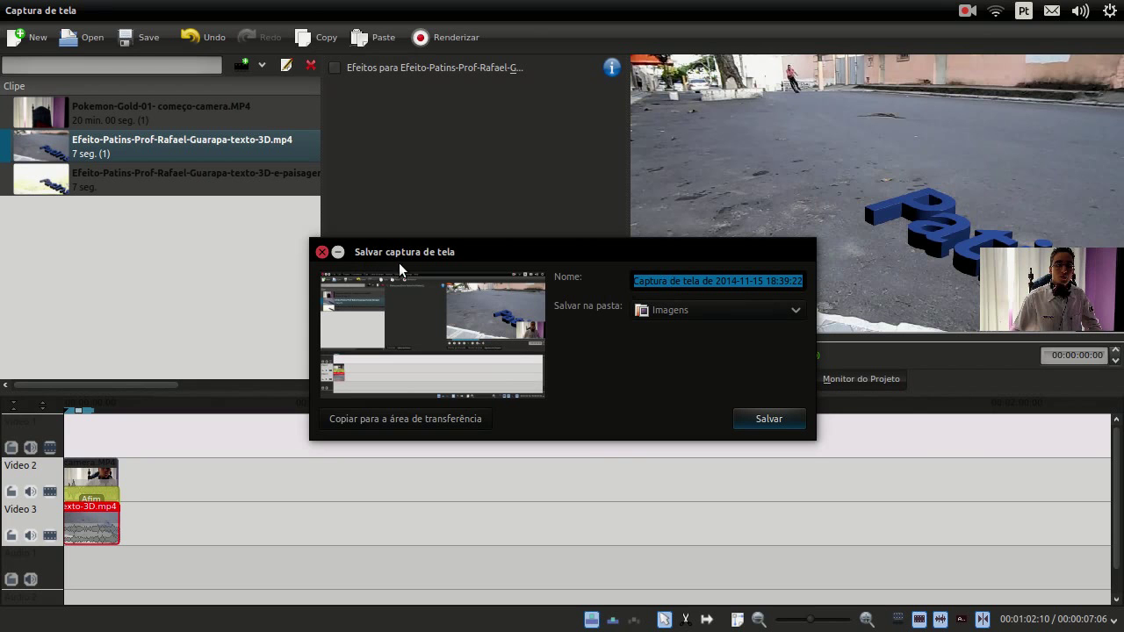
click(322, 252)
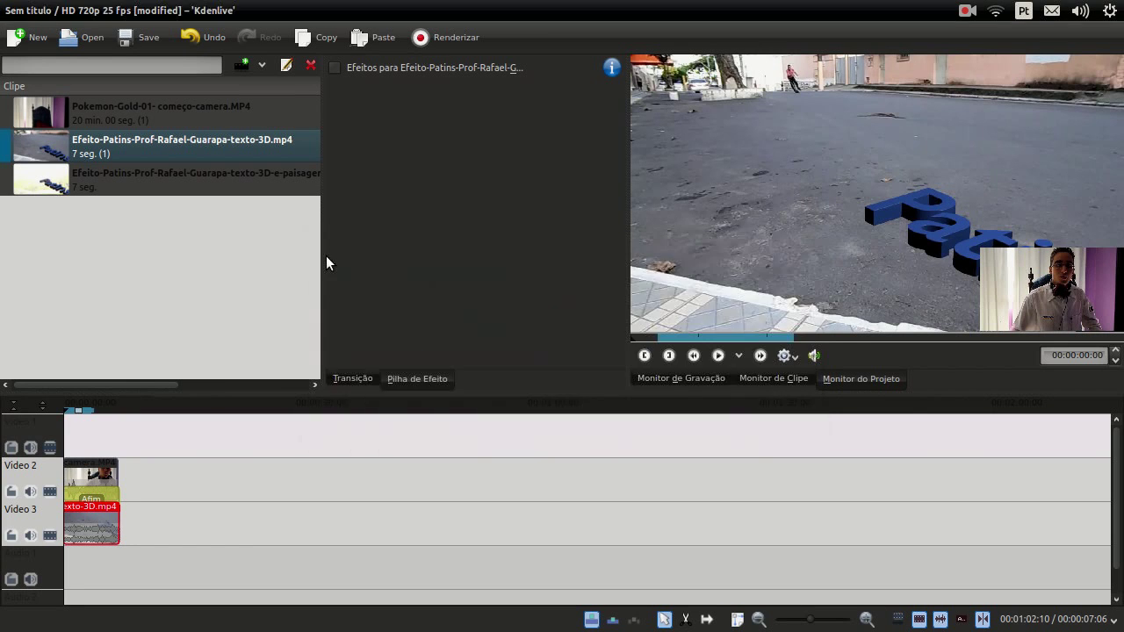
click(97, 472)
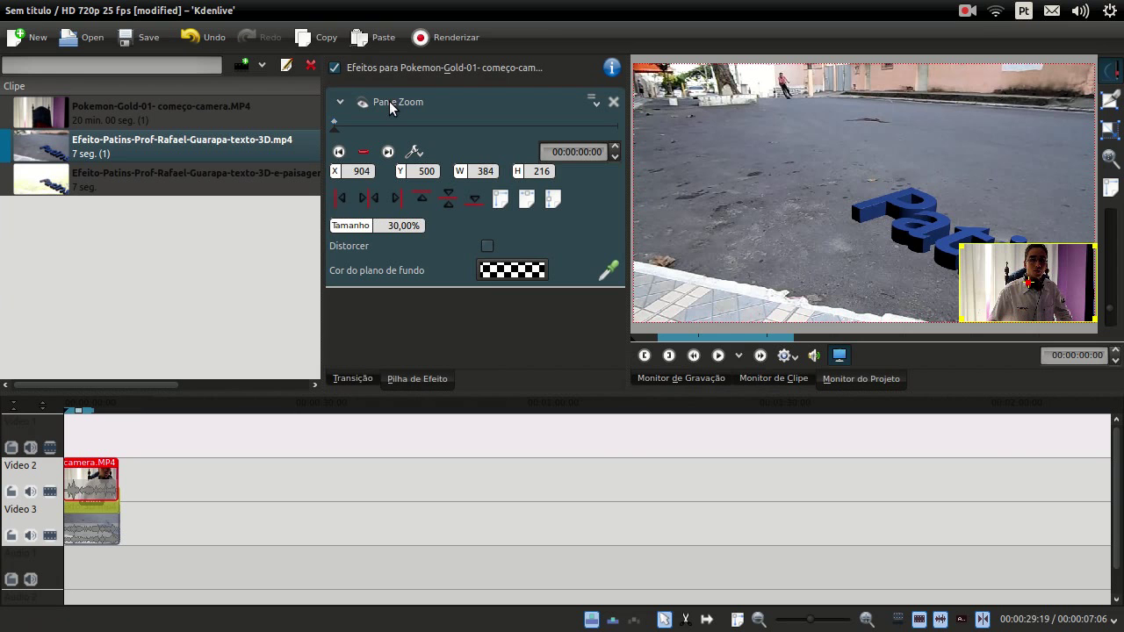
right_click(107, 467)
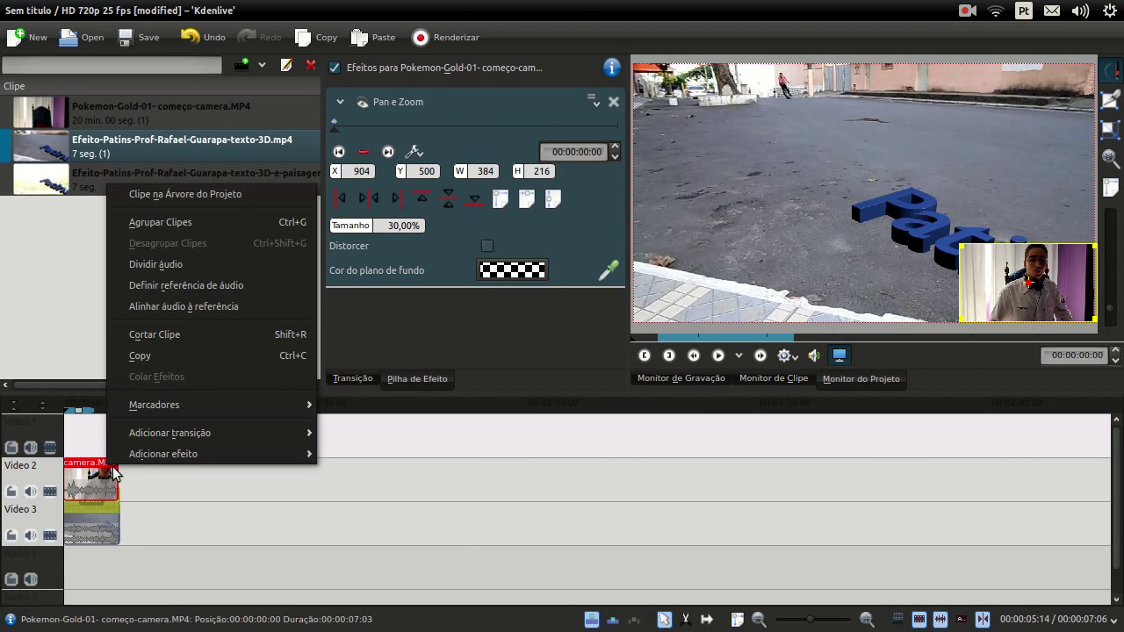
mouse_move(191, 470)
mouse_move(410, 369)
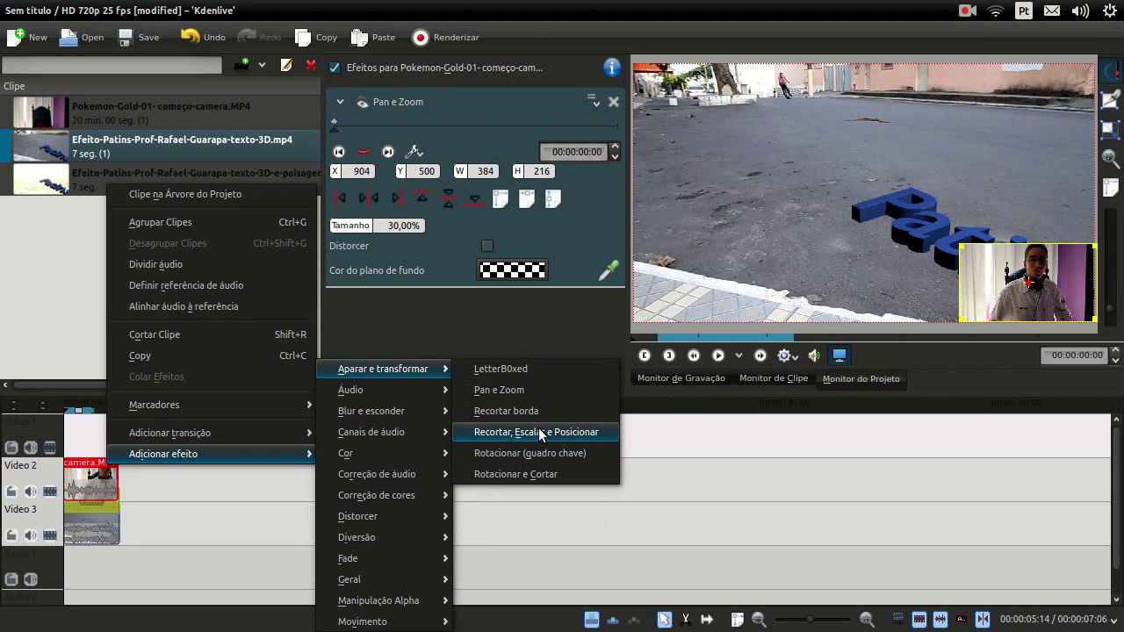
click(158, 513)
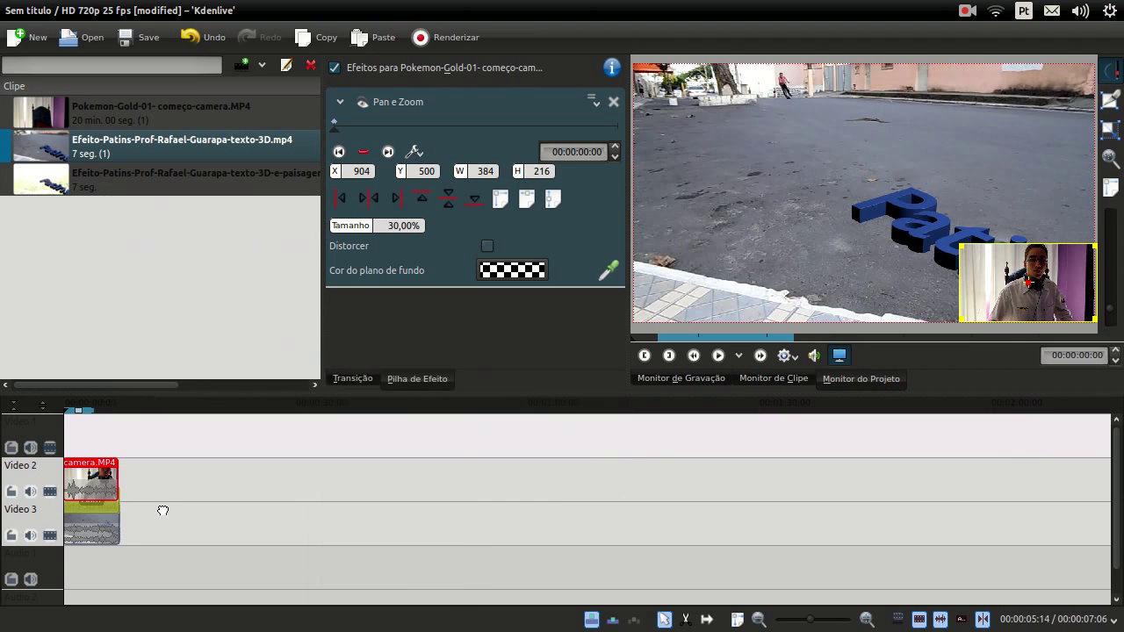
Move the camera clip's Pan e Zoom picture to about X 283, Y 357 and go to its first keyframe at 00:00:00:00.
click(106, 436)
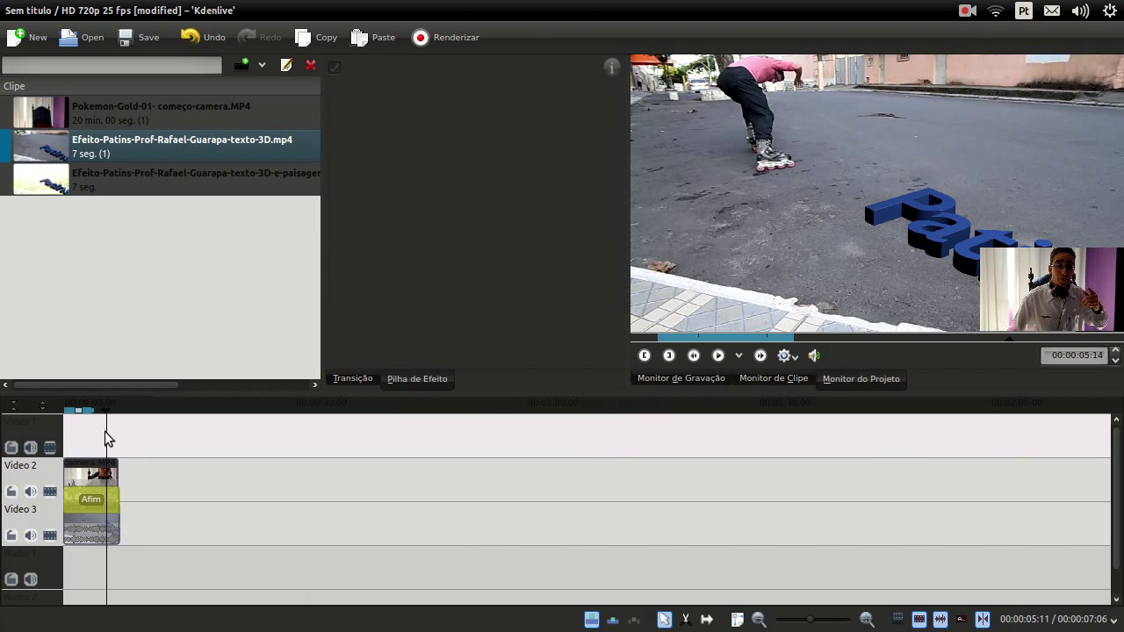
click(95, 483)
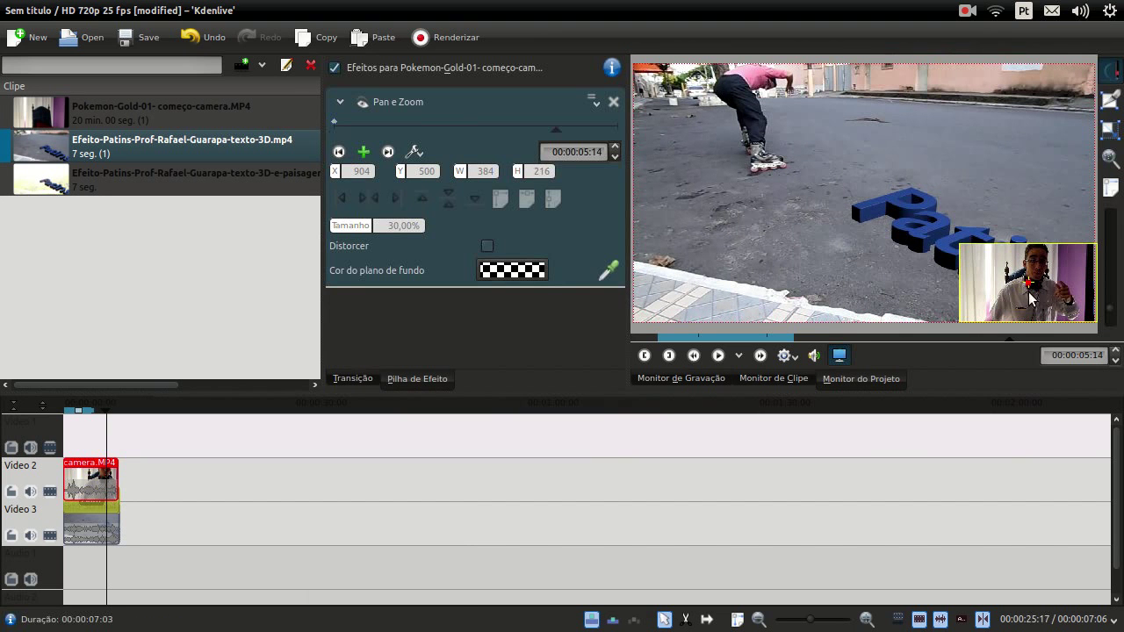
drag(1029, 285, 803, 234)
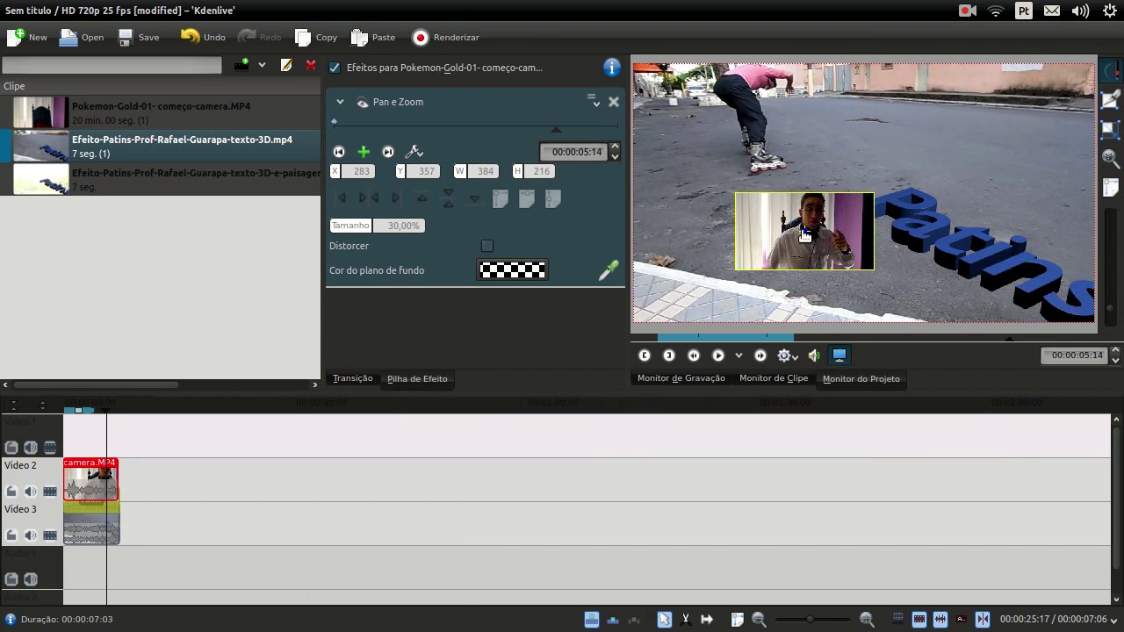
click(339, 151)
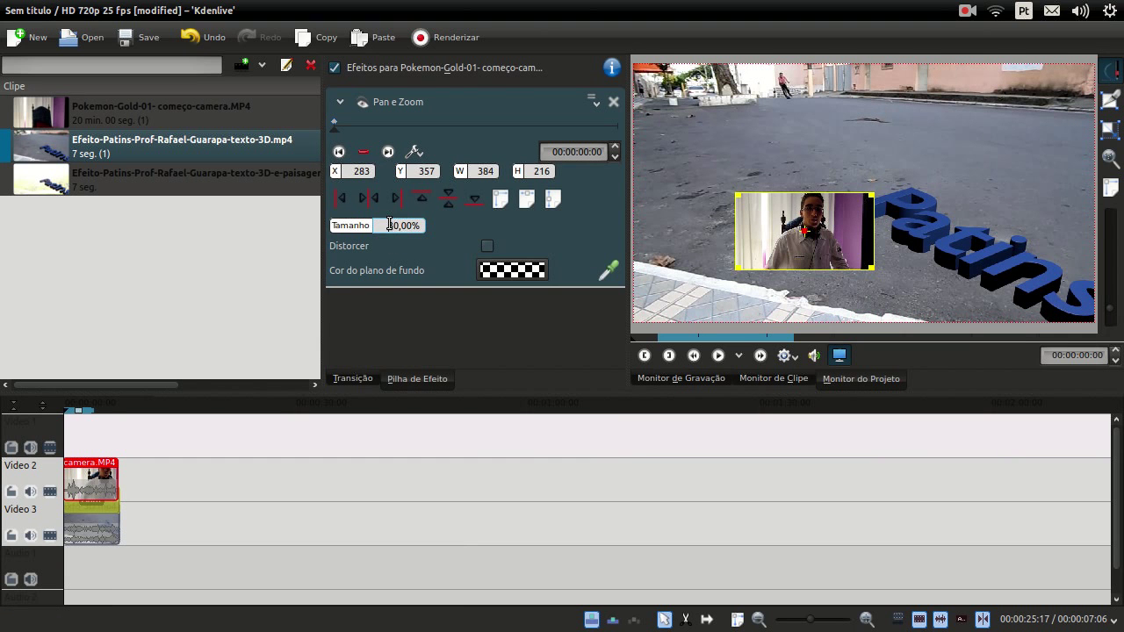
Set the camera picture's Pan e Zoom size to 80% and move it upward over the lower-right part of the frame.
double_click(389, 224)
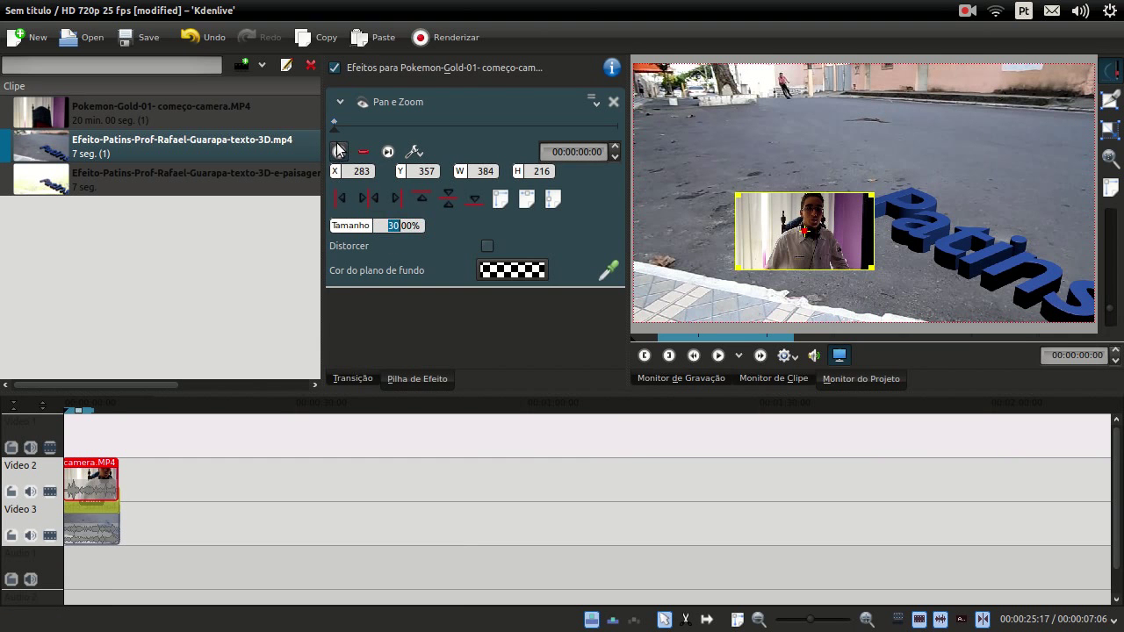
click(391, 226)
key(BackSpace)
text(8)
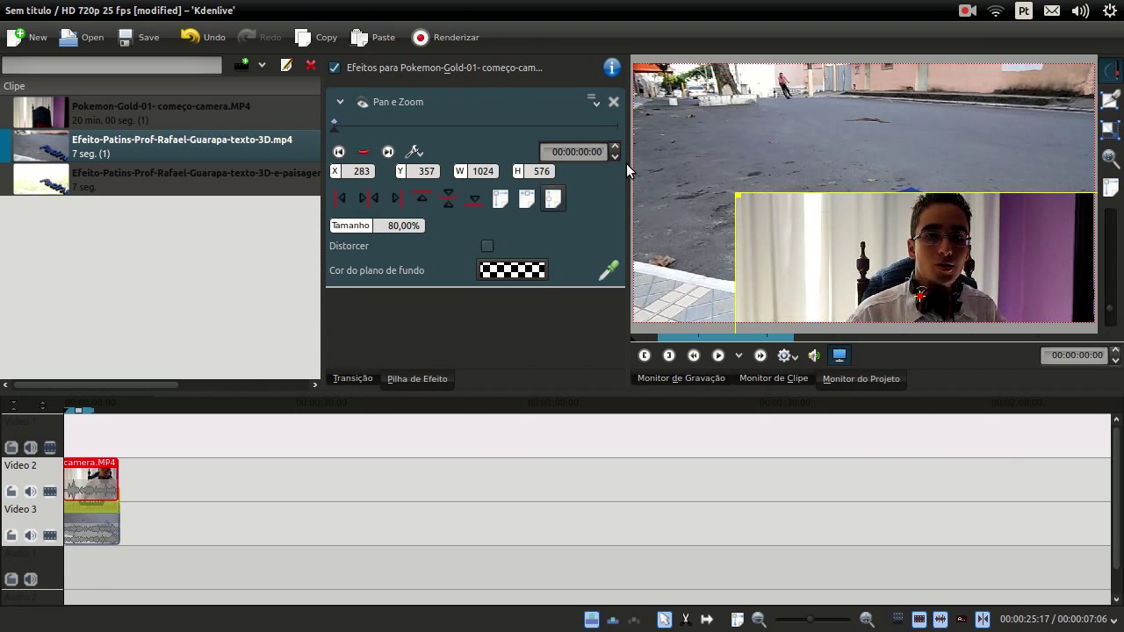
drag(953, 279, 891, 182)
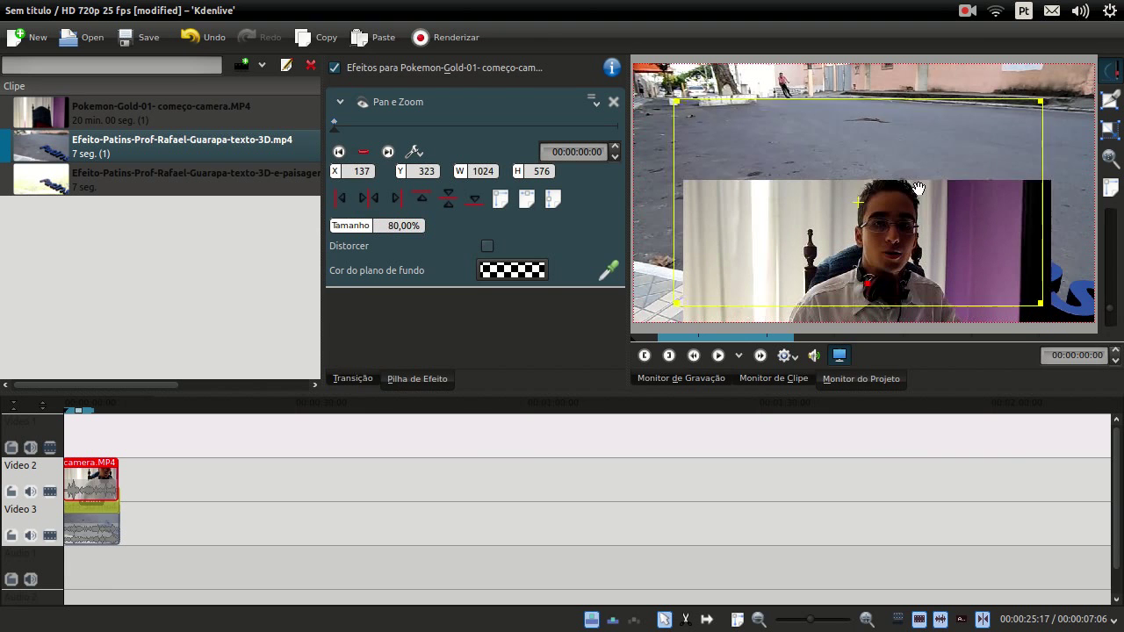
drag(992, 230, 948, 235)
Add a Pan e Zoom effect to the Video 3 skating clip and set its size to 50%.
click(89, 538)
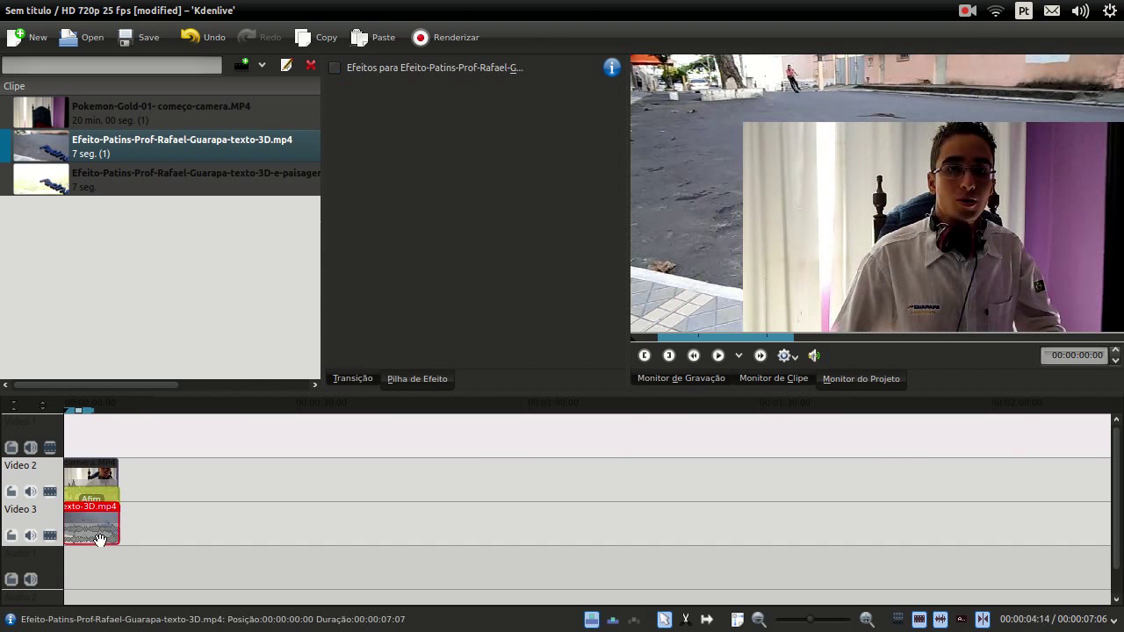
right_click(107, 533)
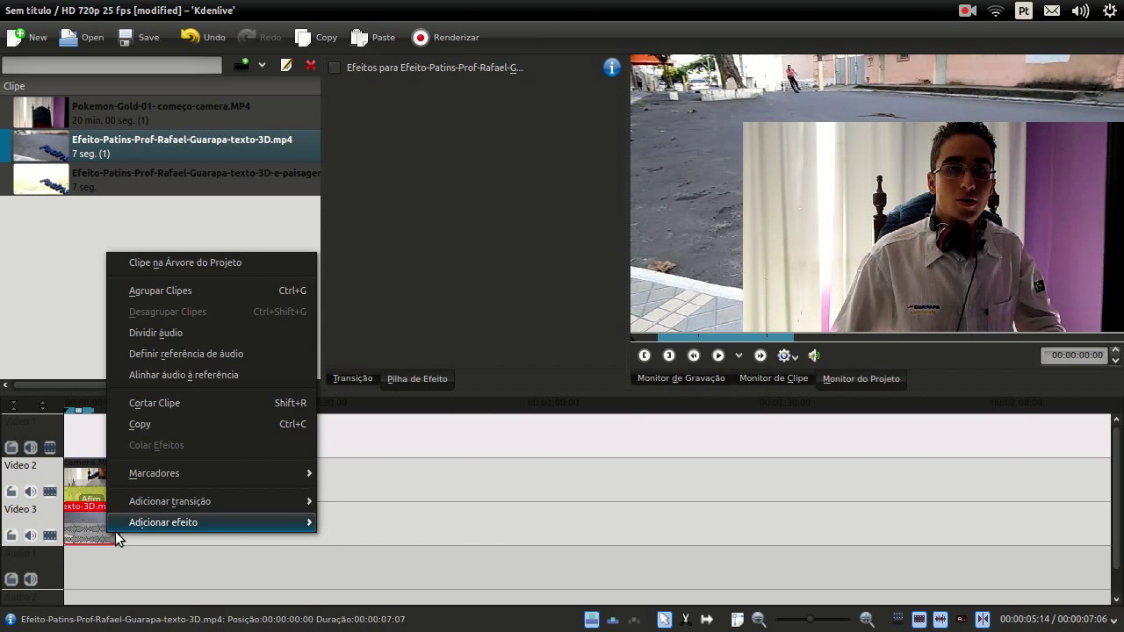
mouse_move(253, 527)
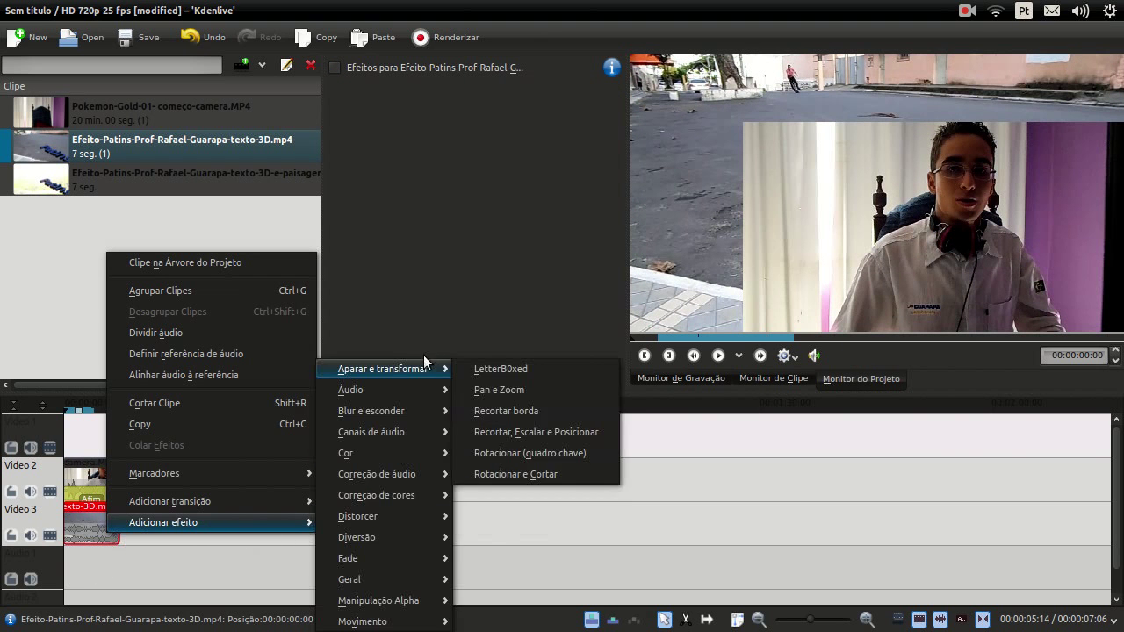
click(492, 390)
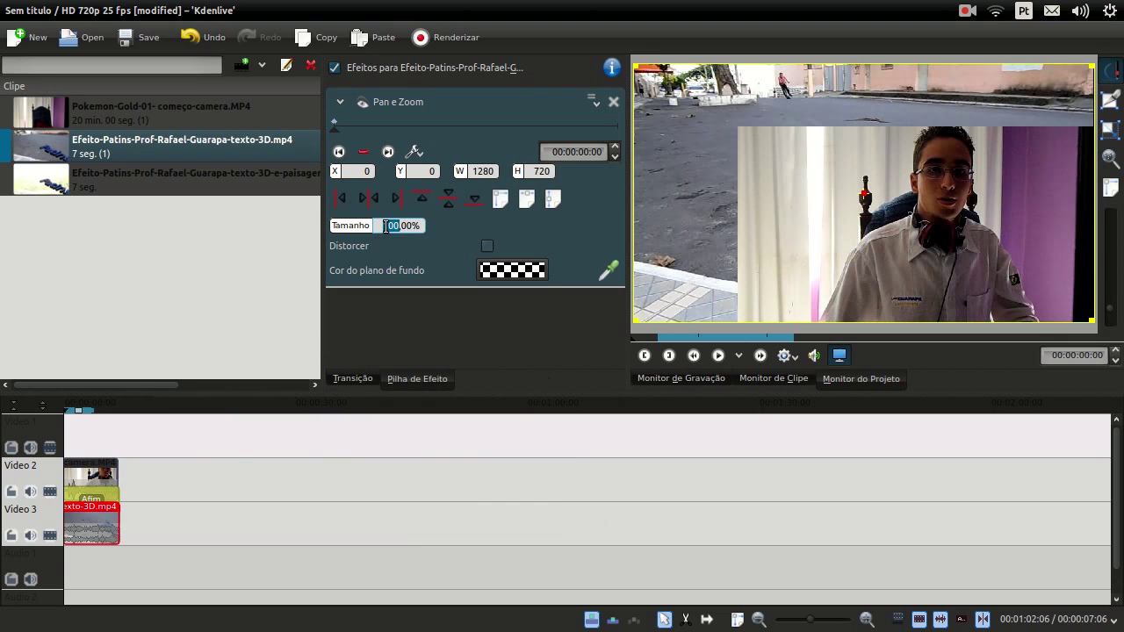
text(50)
key(Return)
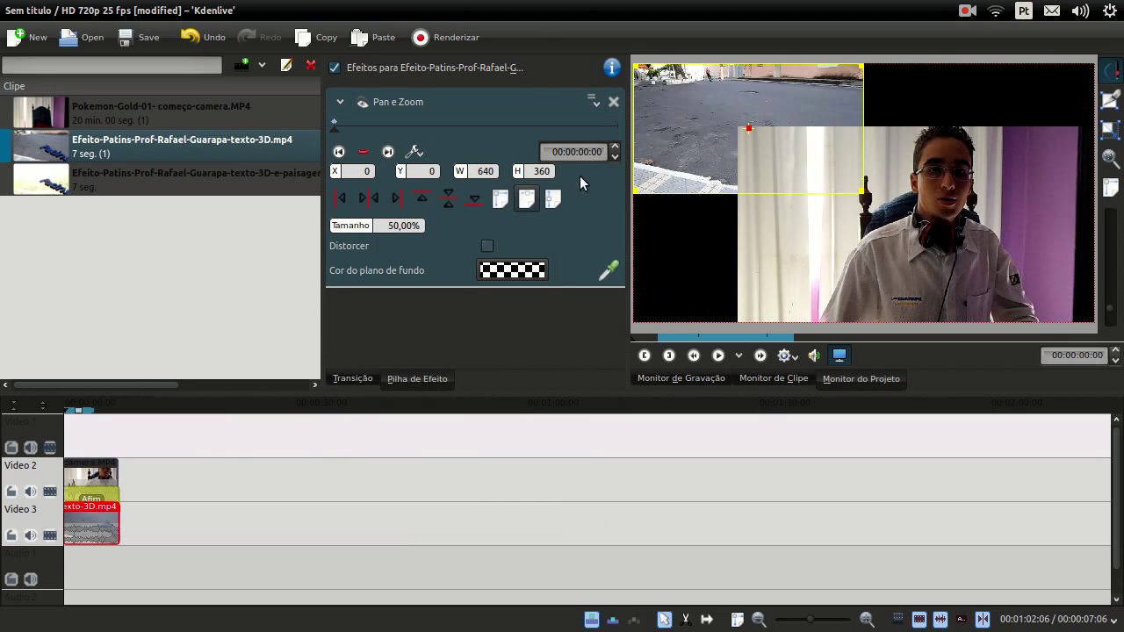
Try placing the skating picture at about X -48, Y 336 and the camera picture at about X 554, Y -37.
drag(735, 127, 714, 247)
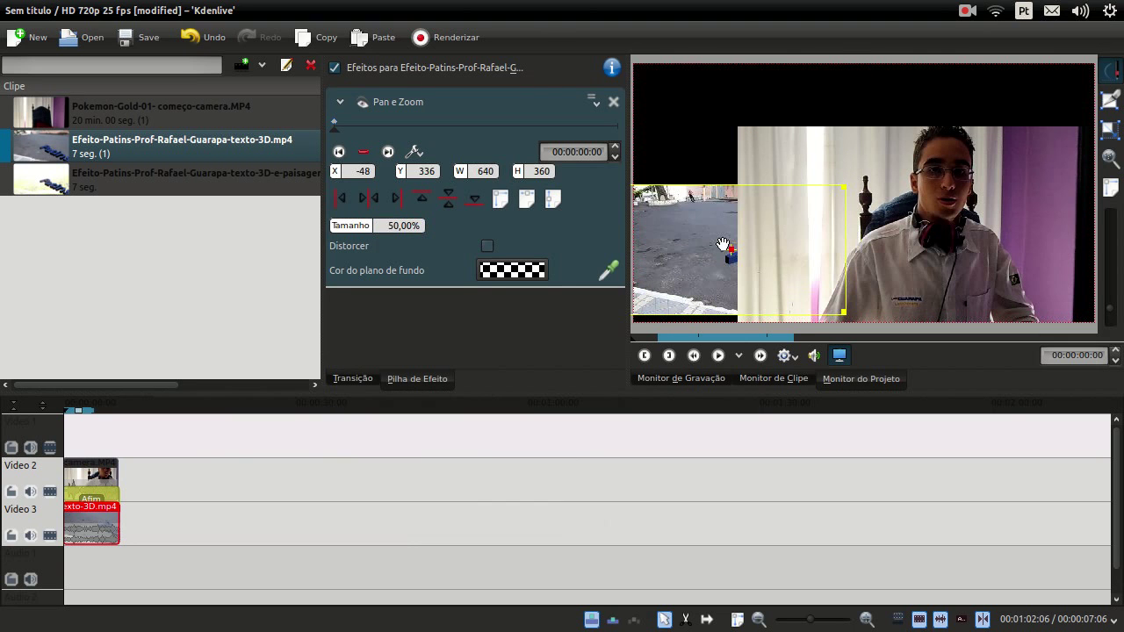
click(80, 475)
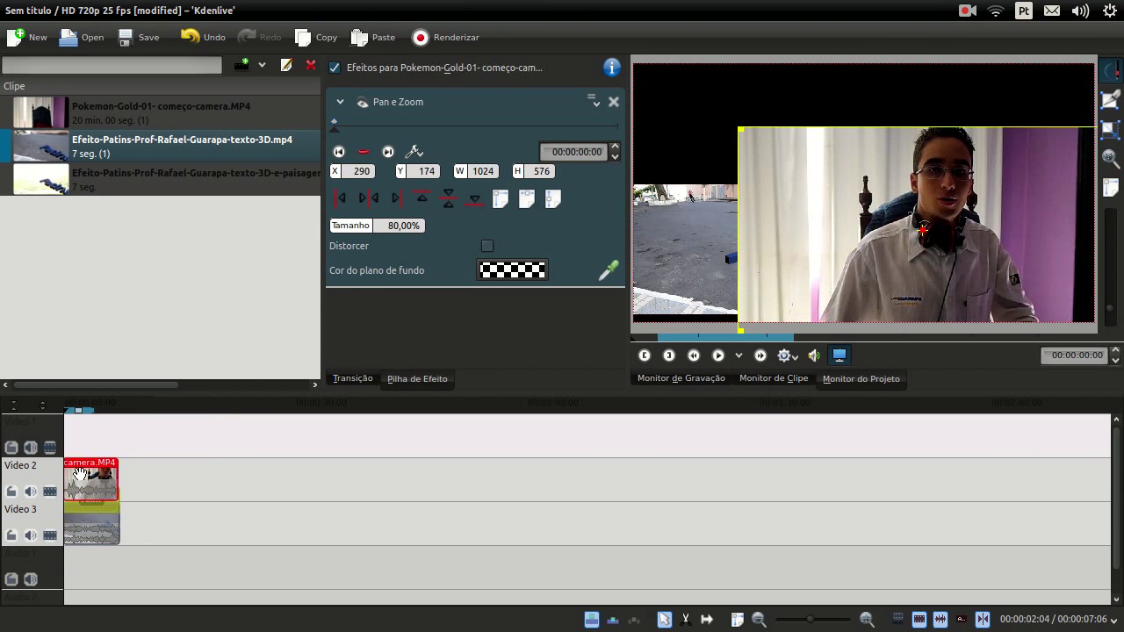
drag(887, 233, 876, 149)
drag(942, 131, 944, 170)
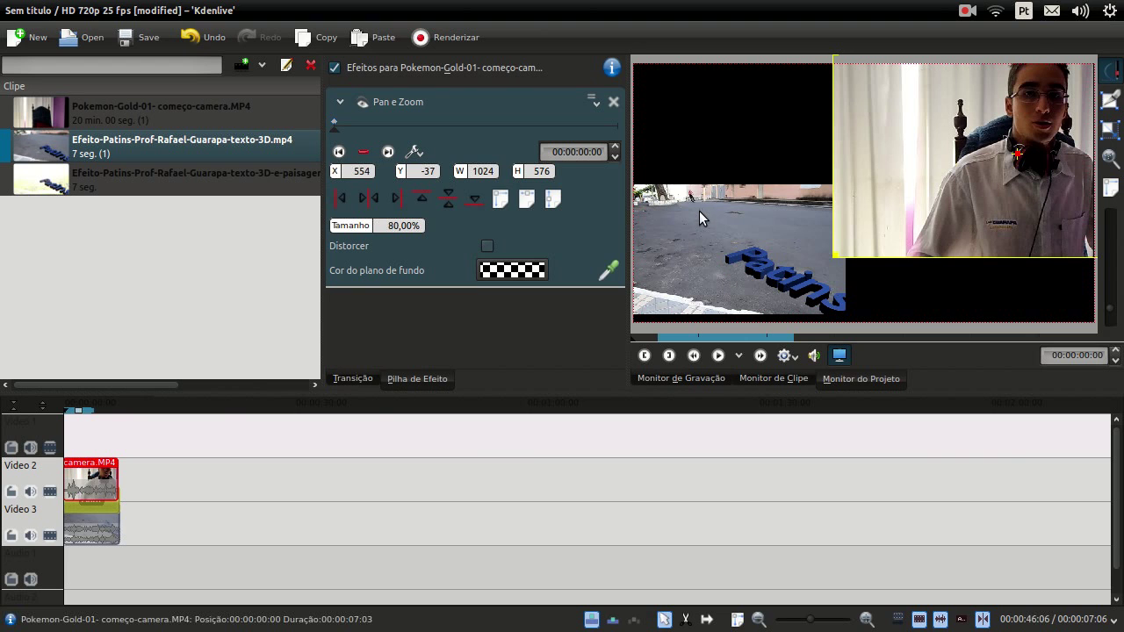
Try enlarging the skating clip's Pan e Zoom picture to 150% and moving it to about X -314, Y -14.
click(90, 527)
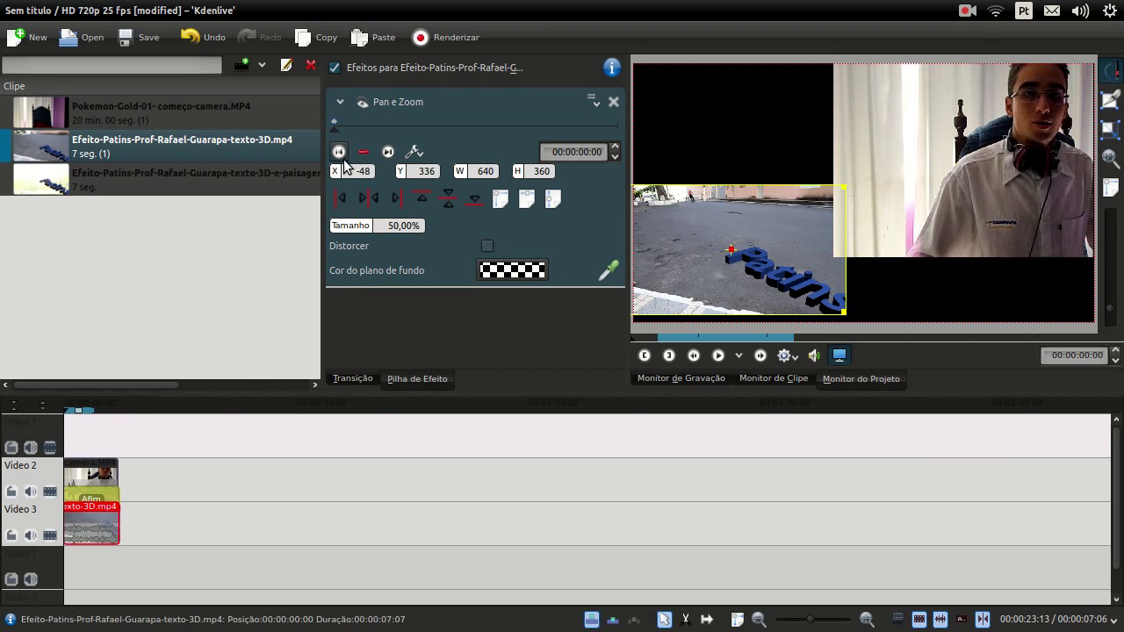
double_click(388, 226)
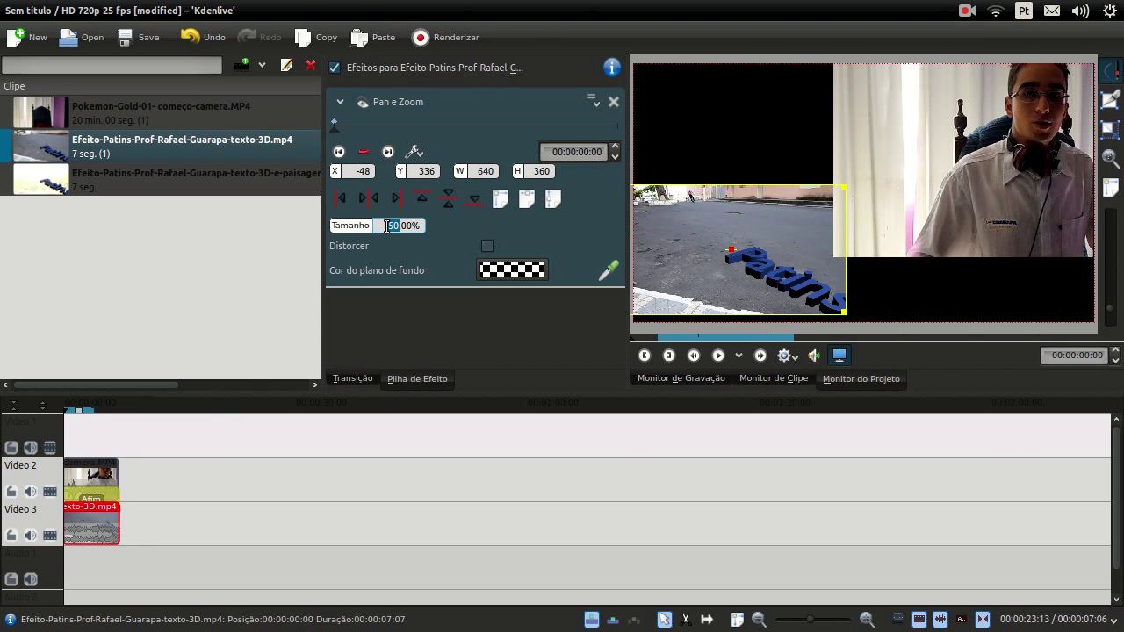
text(150)
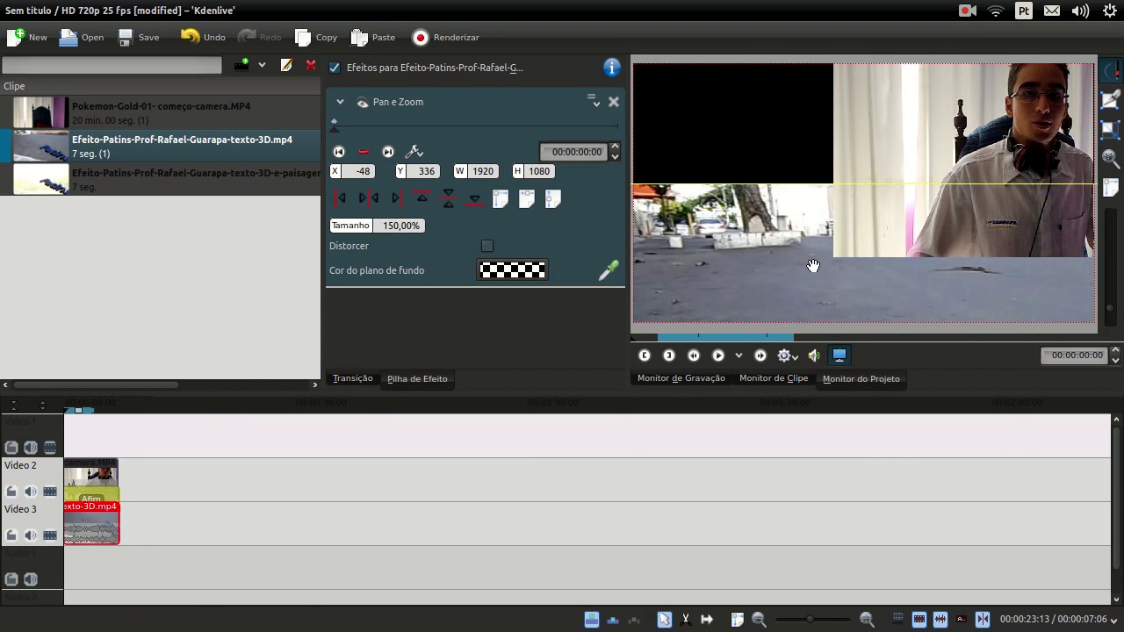
drag(813, 270, 756, 203)
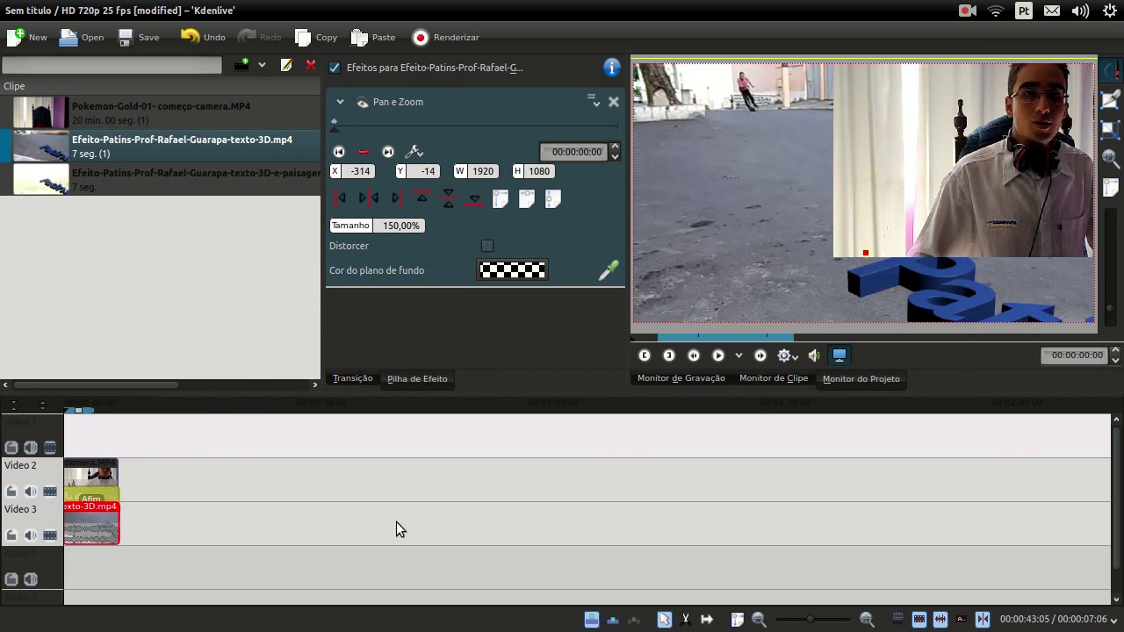
Undo the size and position changes on both pictures and the Pan e Zoom effect added to the skating clip.
key(ctrl+z)
key(ctrl+z)
key(ctrl+z)
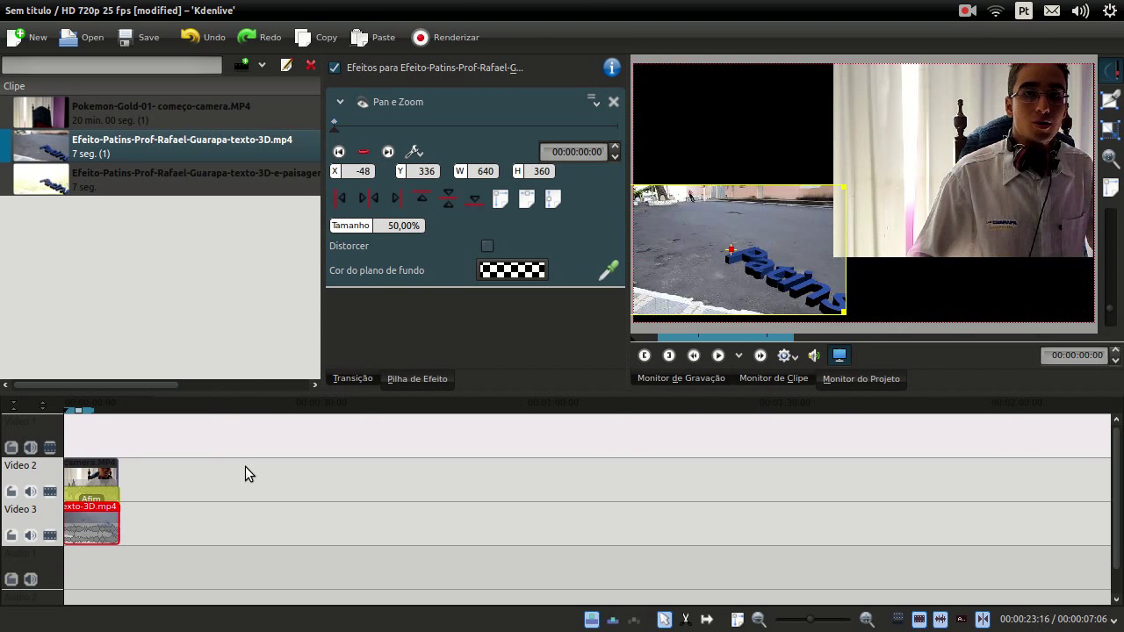
key(ctrl+z)
key(ctrl+z)
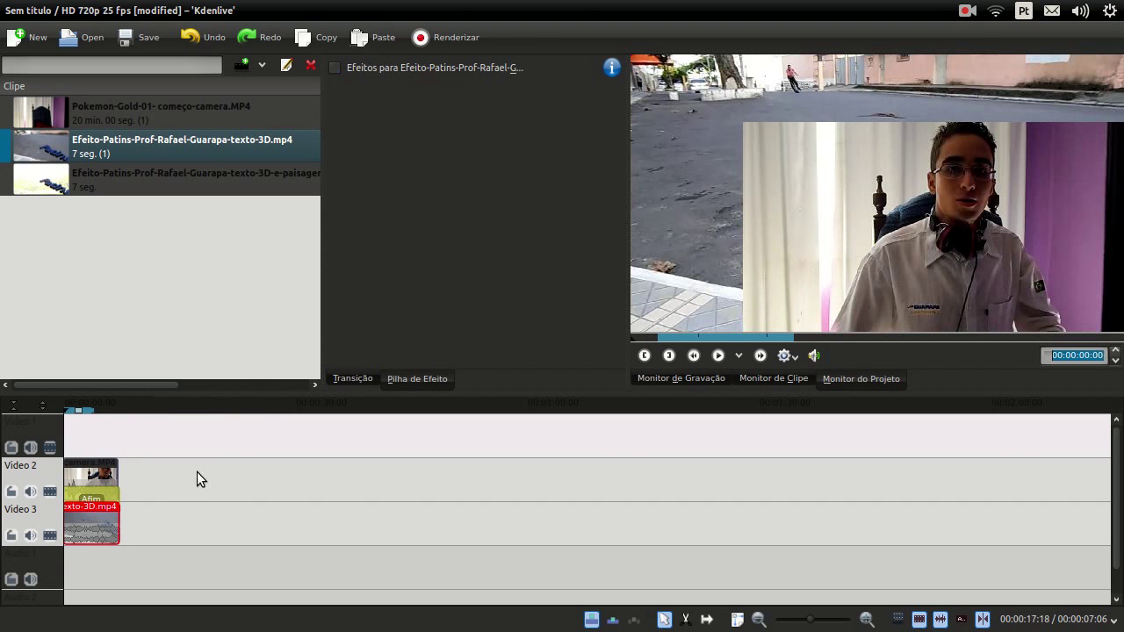
Set the camera clip's Pan e Zoom size to 30% and move its picture to the frame's upper-left corner, about X -6, Y -5.
click(108, 443)
click(106, 474)
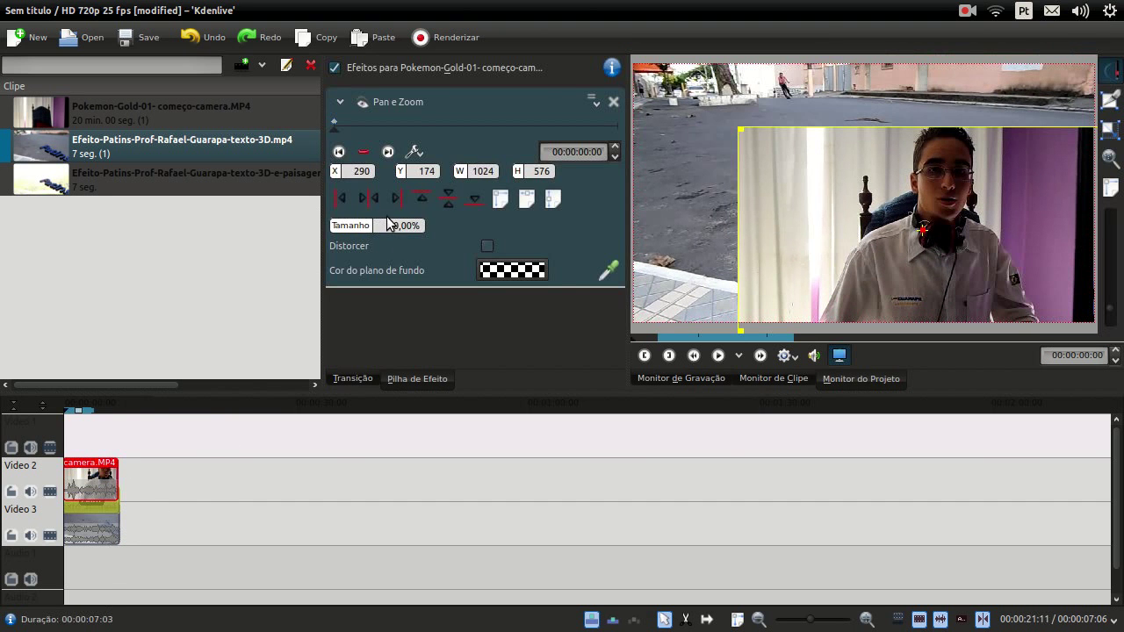
double_click(390, 225)
text(30)
key(Return)
drag(764, 182, 979, 126)
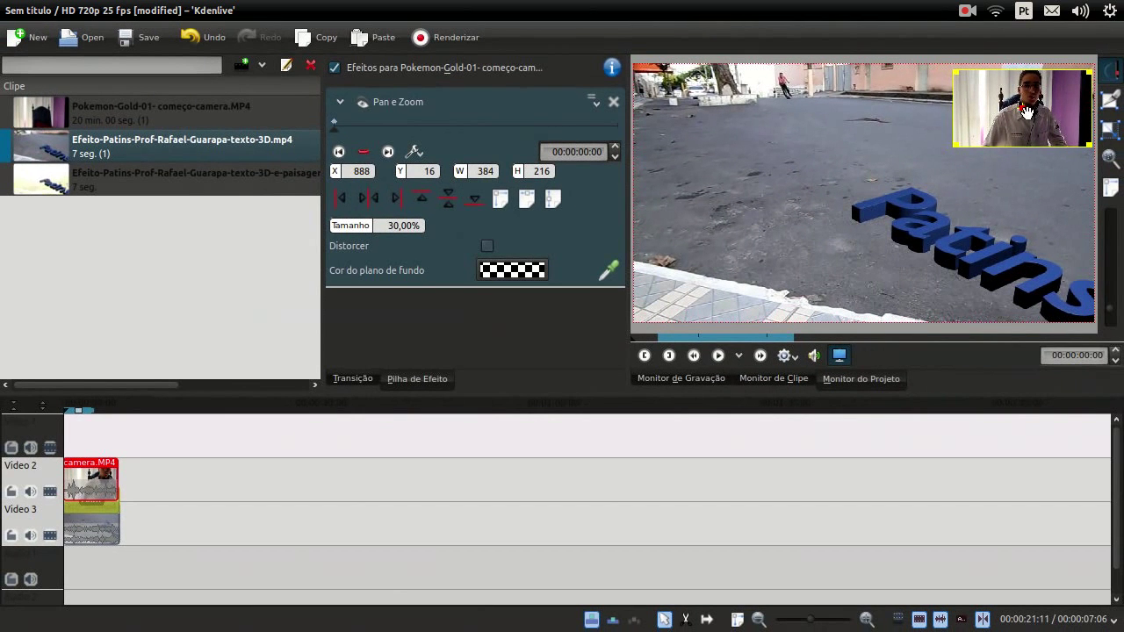
drag(1019, 112, 696, 104)
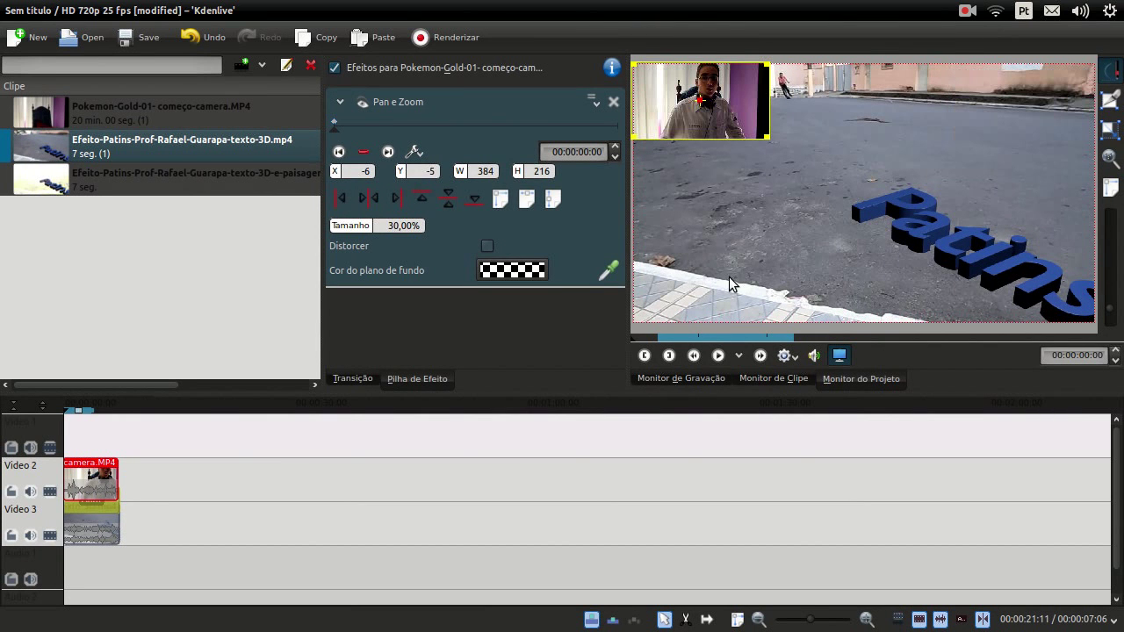
Try the Pan e Zoom alignments on the camera picture: vertical centre, right edge, top edge, horizontal centre and left edge.
click(444, 205)
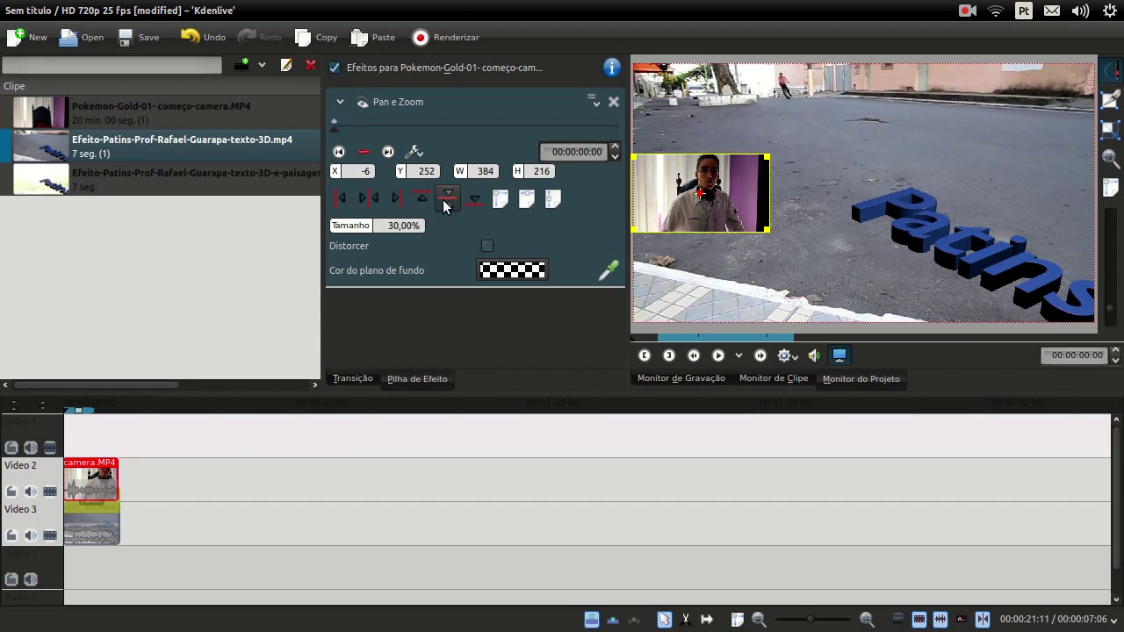
click(398, 198)
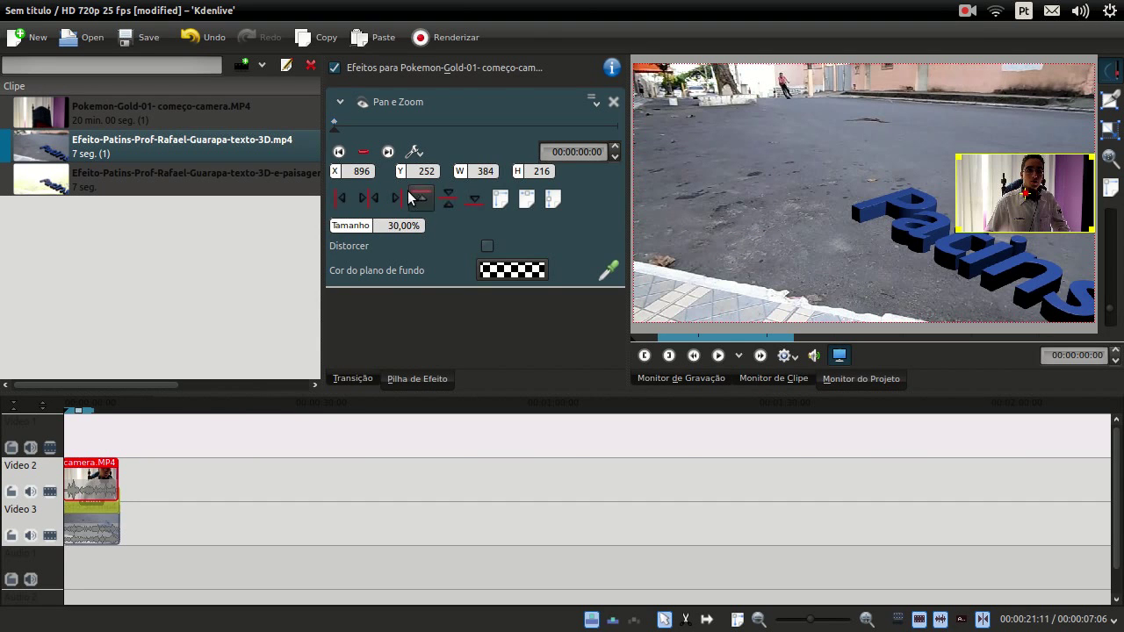
click(430, 196)
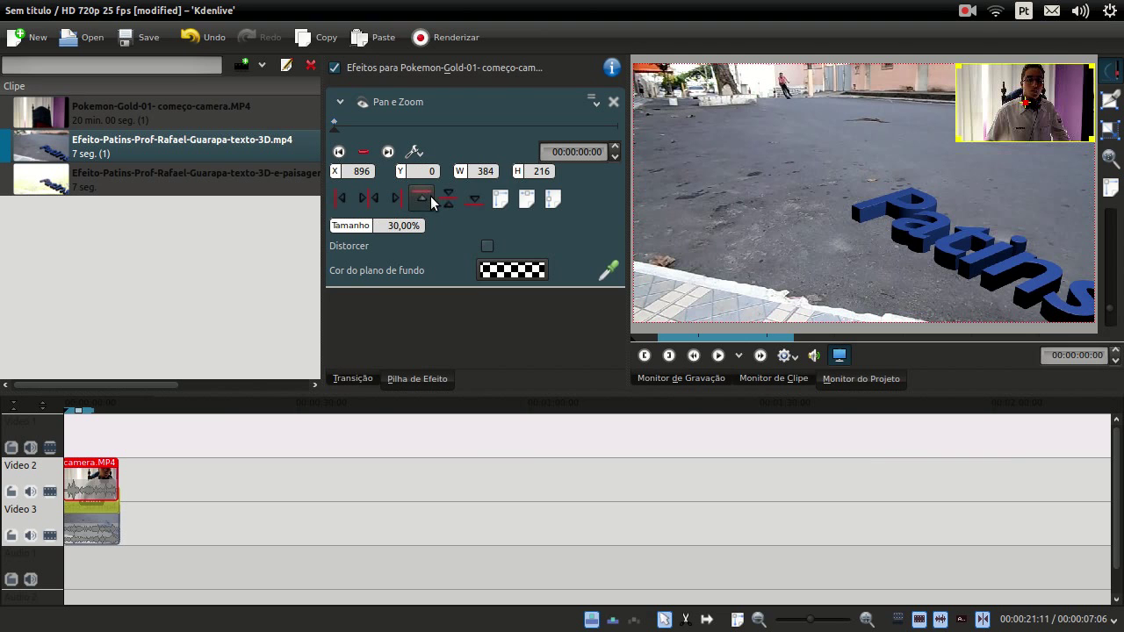
click(376, 200)
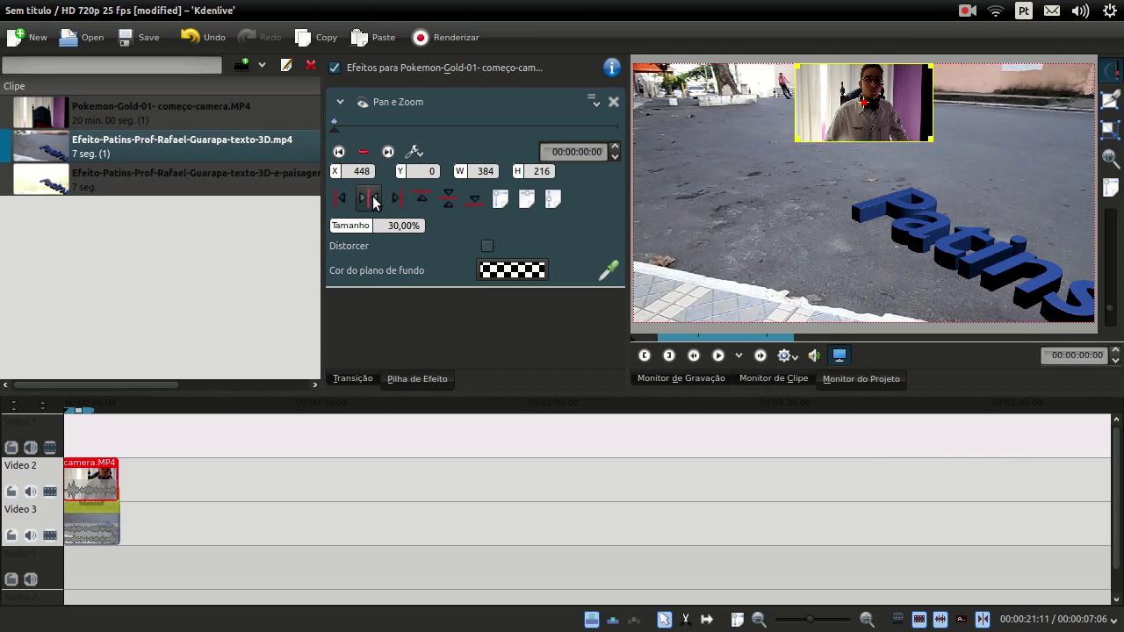
click(345, 197)
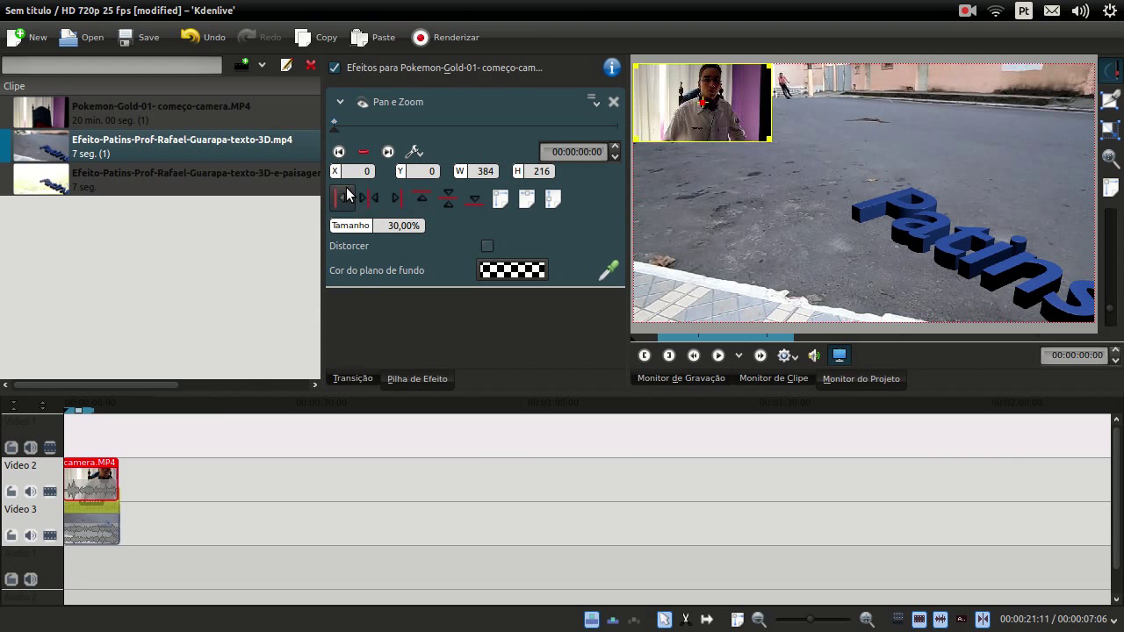
click(365, 202)
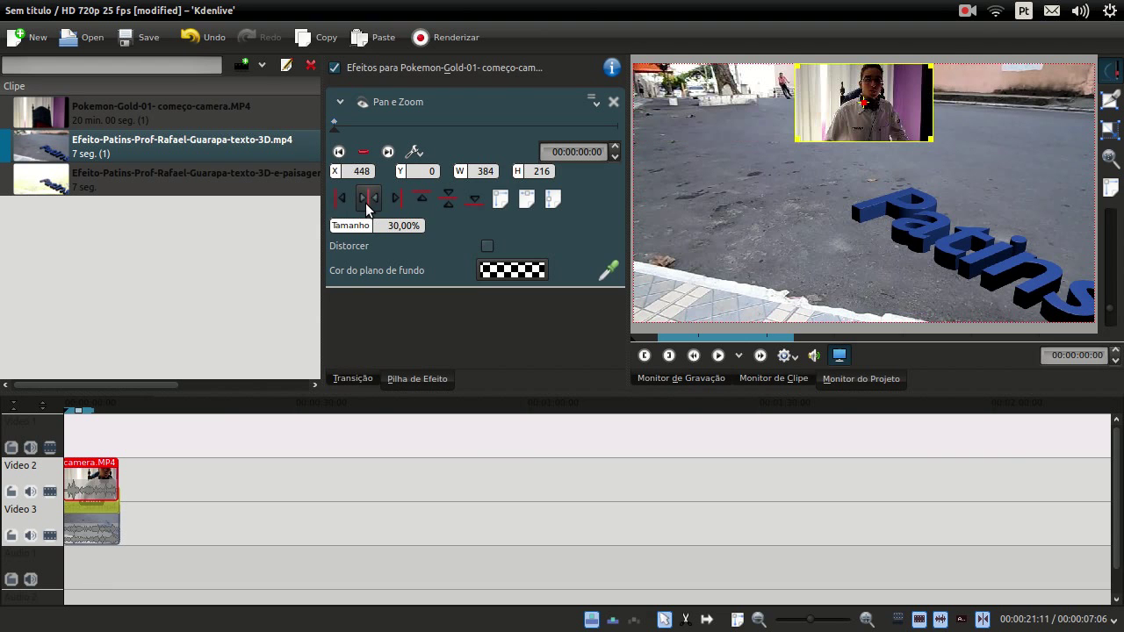
click(344, 198)
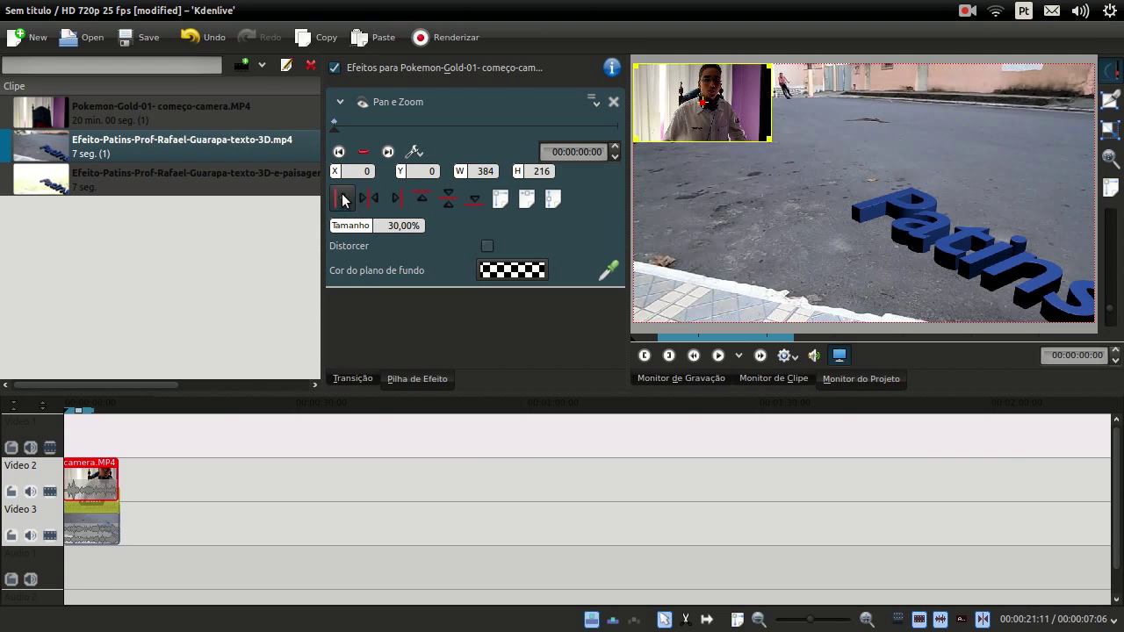
Align the camera picture with the bottom and right edges of the frame, at X 896, Y 504.
click(435, 198)
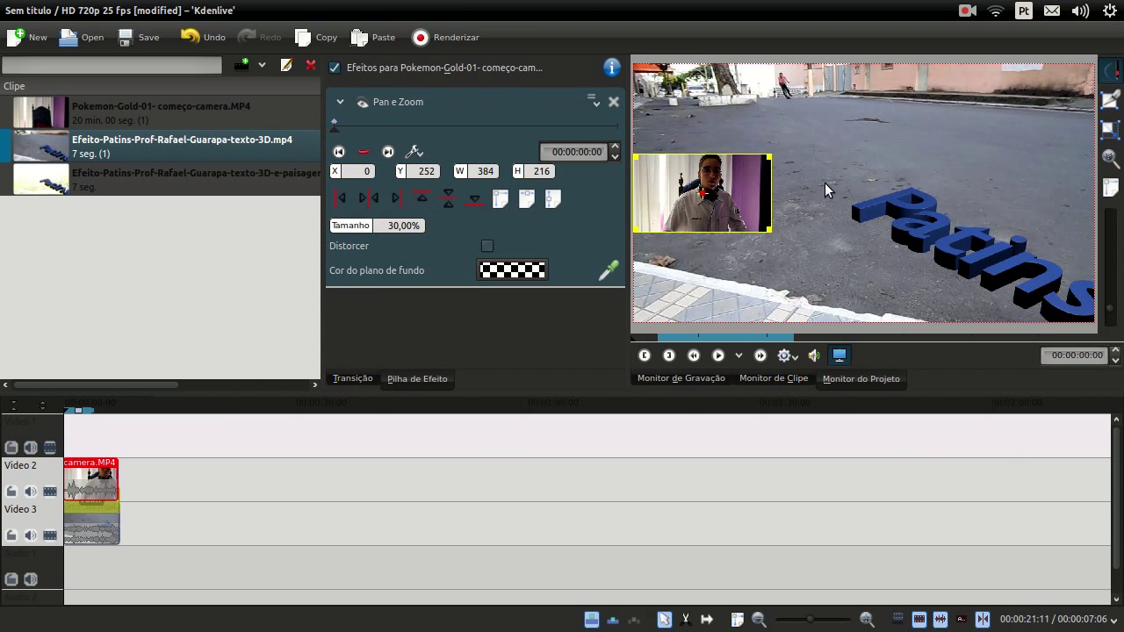
click(473, 201)
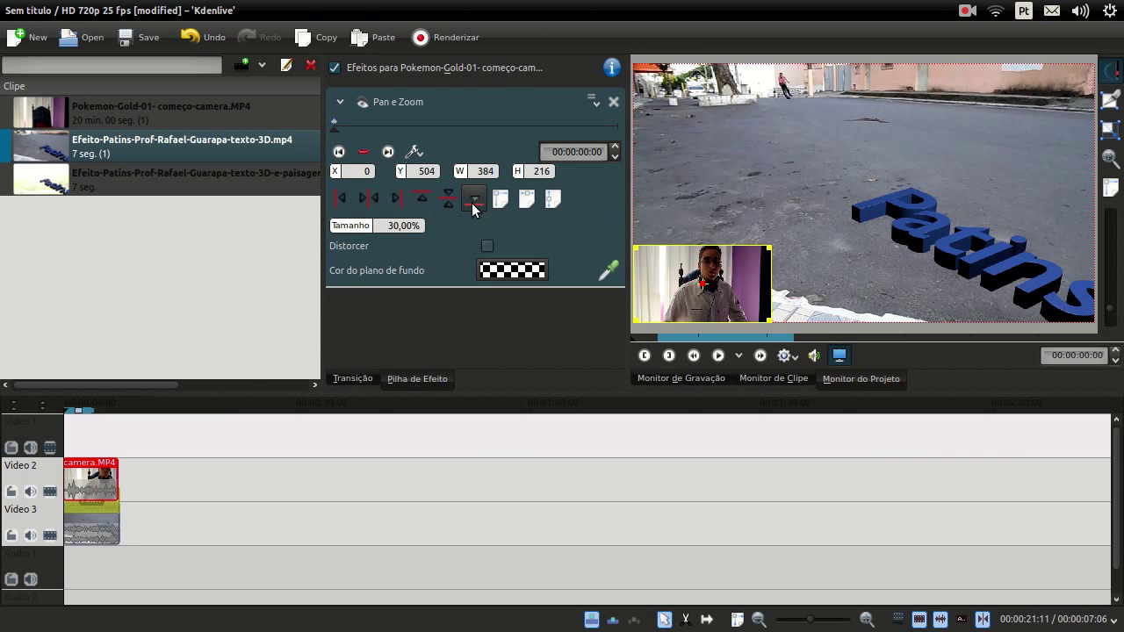
click(394, 194)
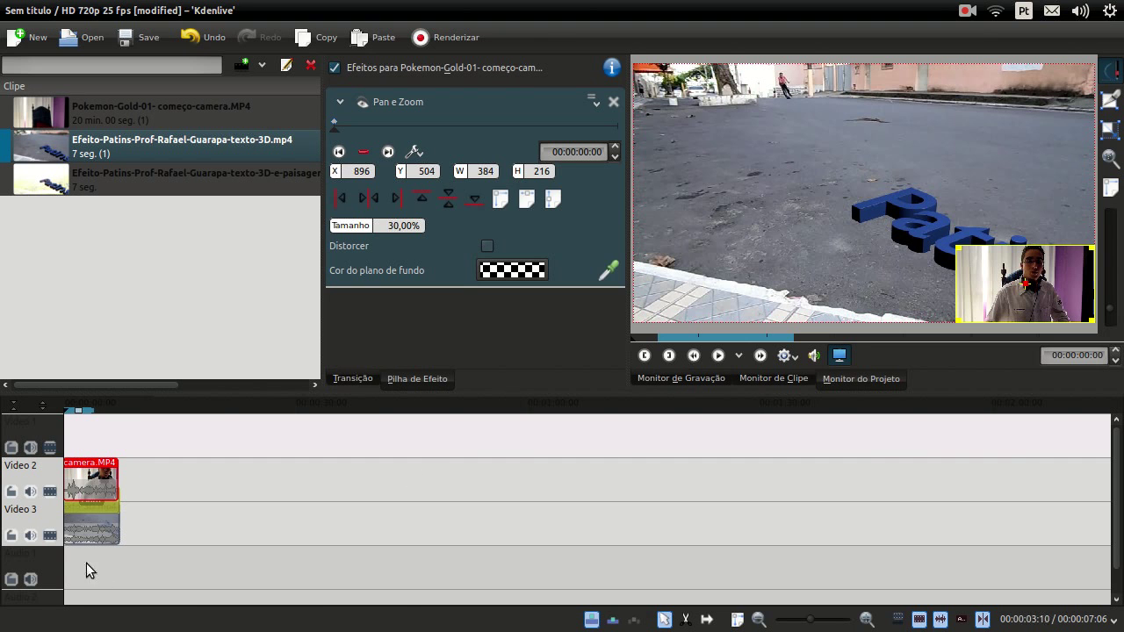
Examine the Aparar e transformar effects available for the Video 3 skating clip without adding one.
right_click(83, 524)
mouse_move(136, 511)
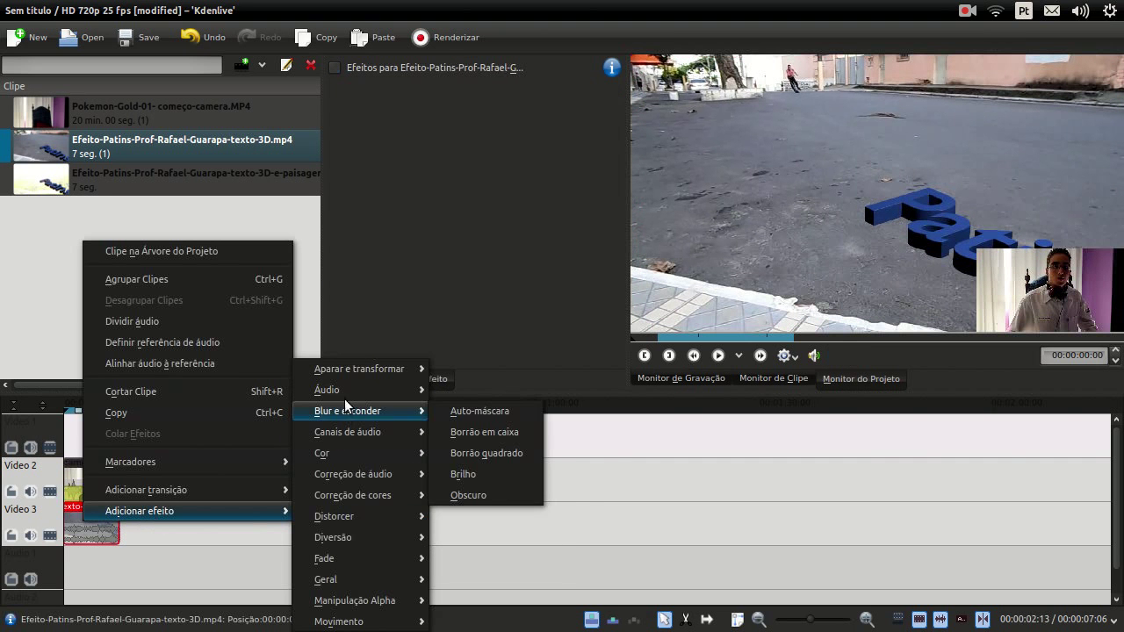
mouse_move(351, 376)
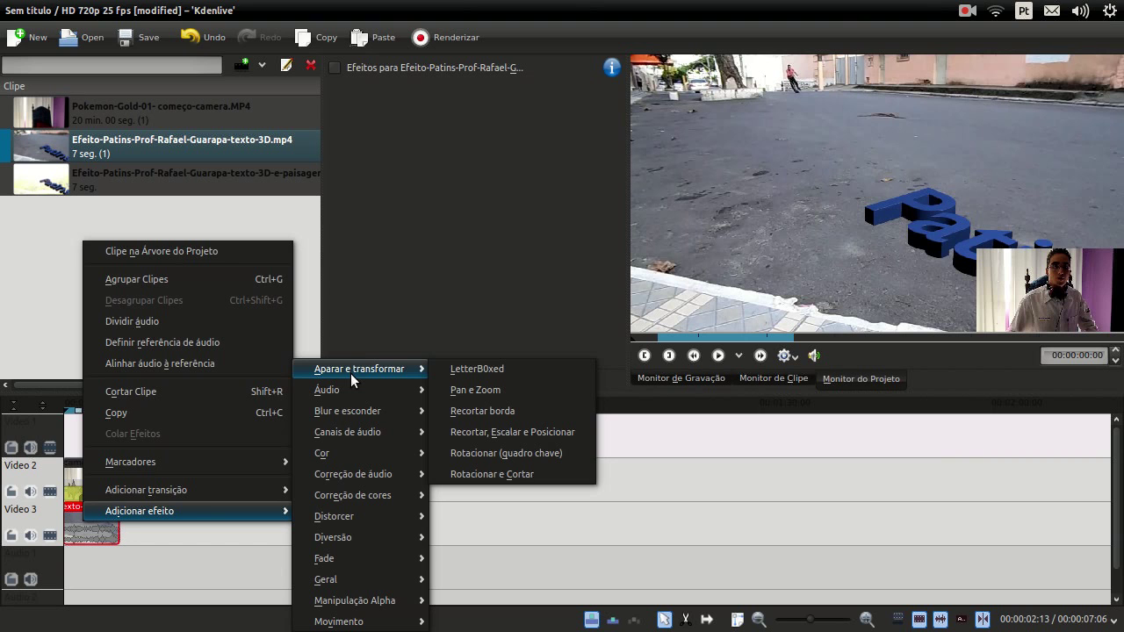
click(661, 541)
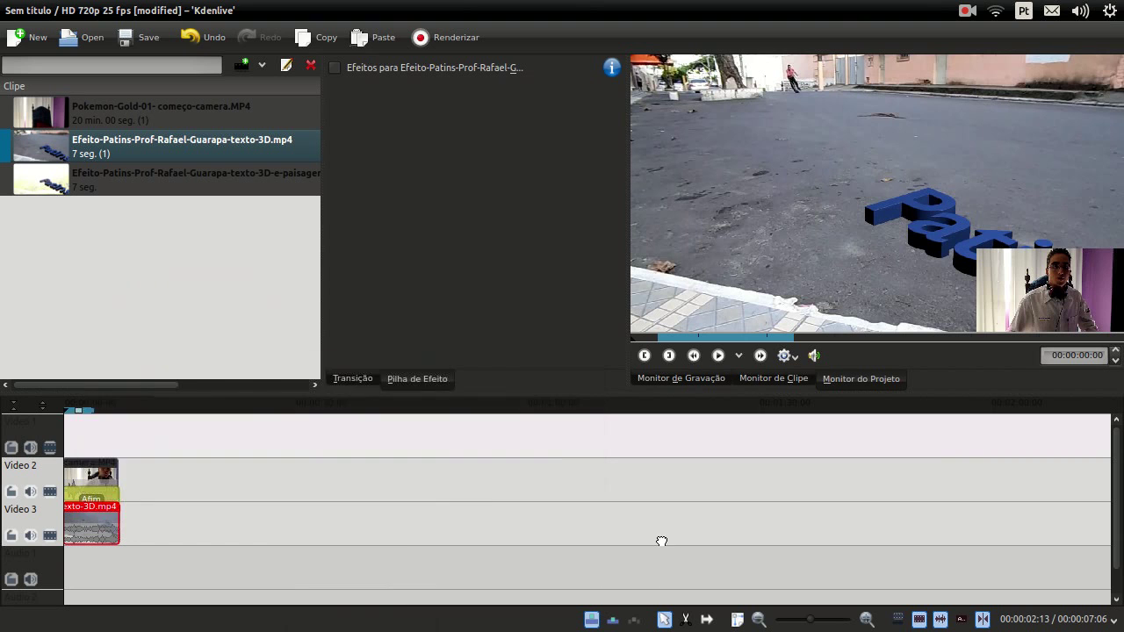